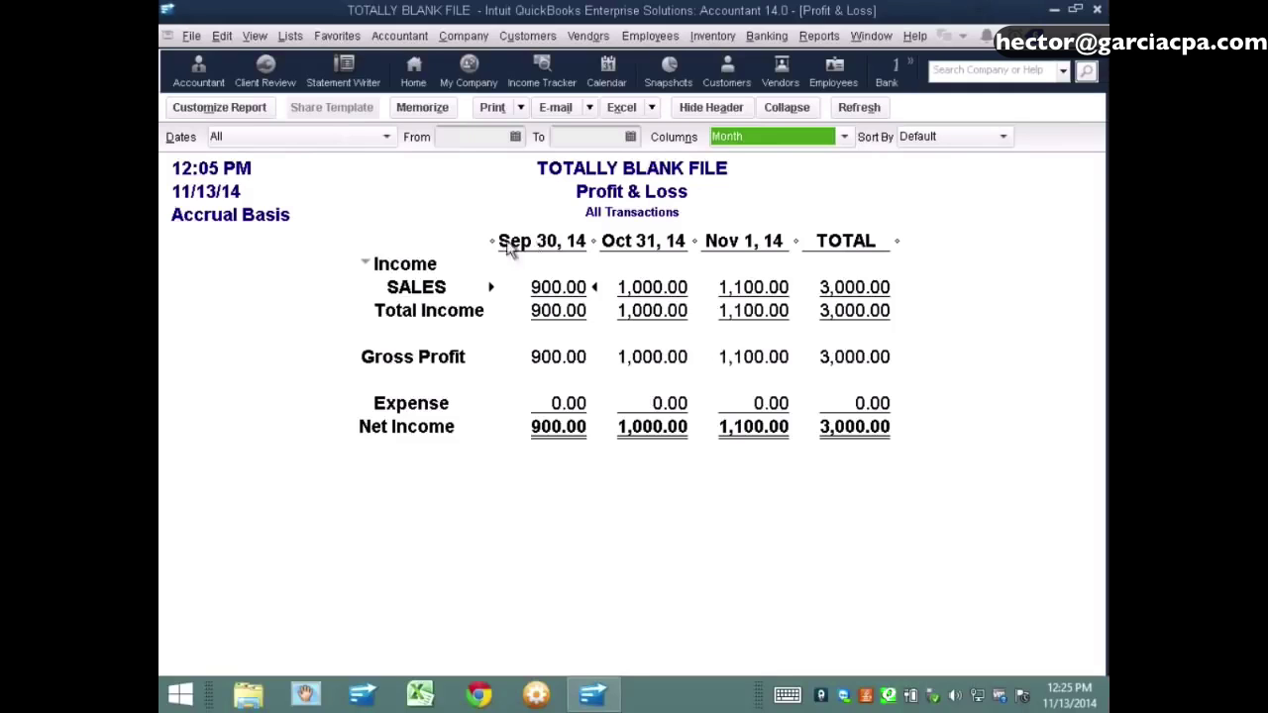
- Inspect the transactions behind the September sales amount and the total sales amount, returning to the Profit & Loss report
double_click(558, 287)
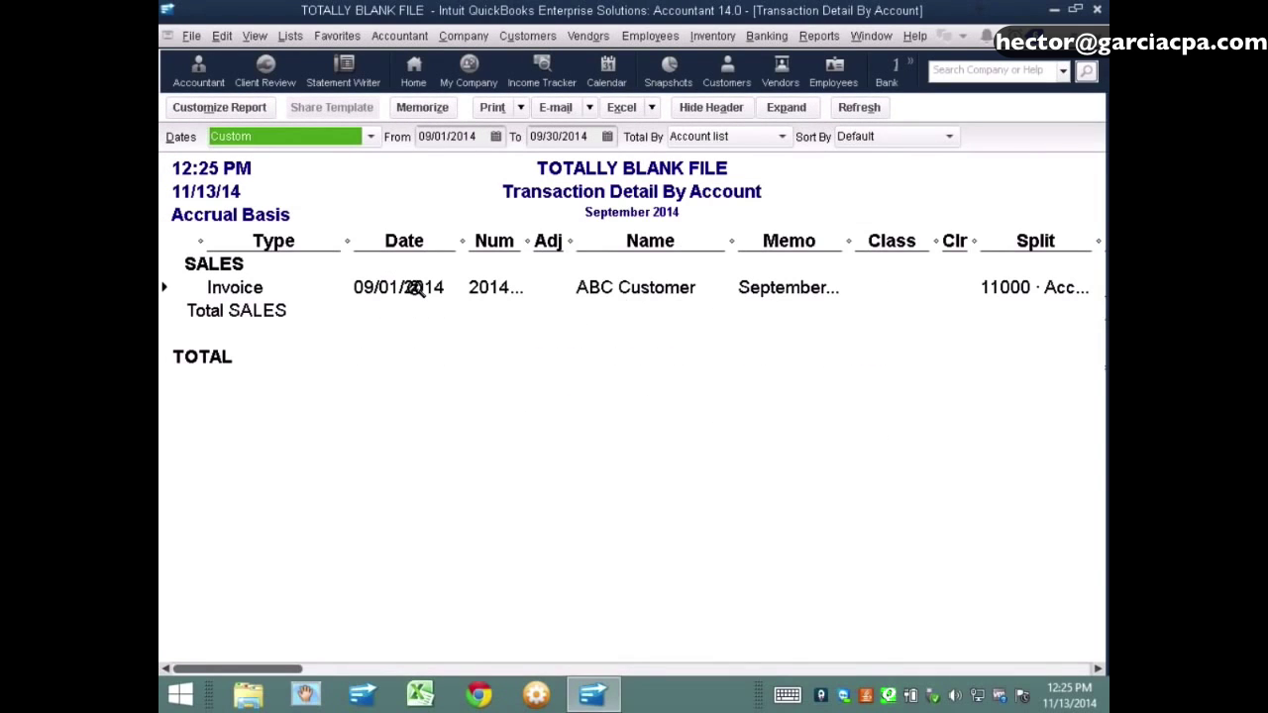
key("Escape")
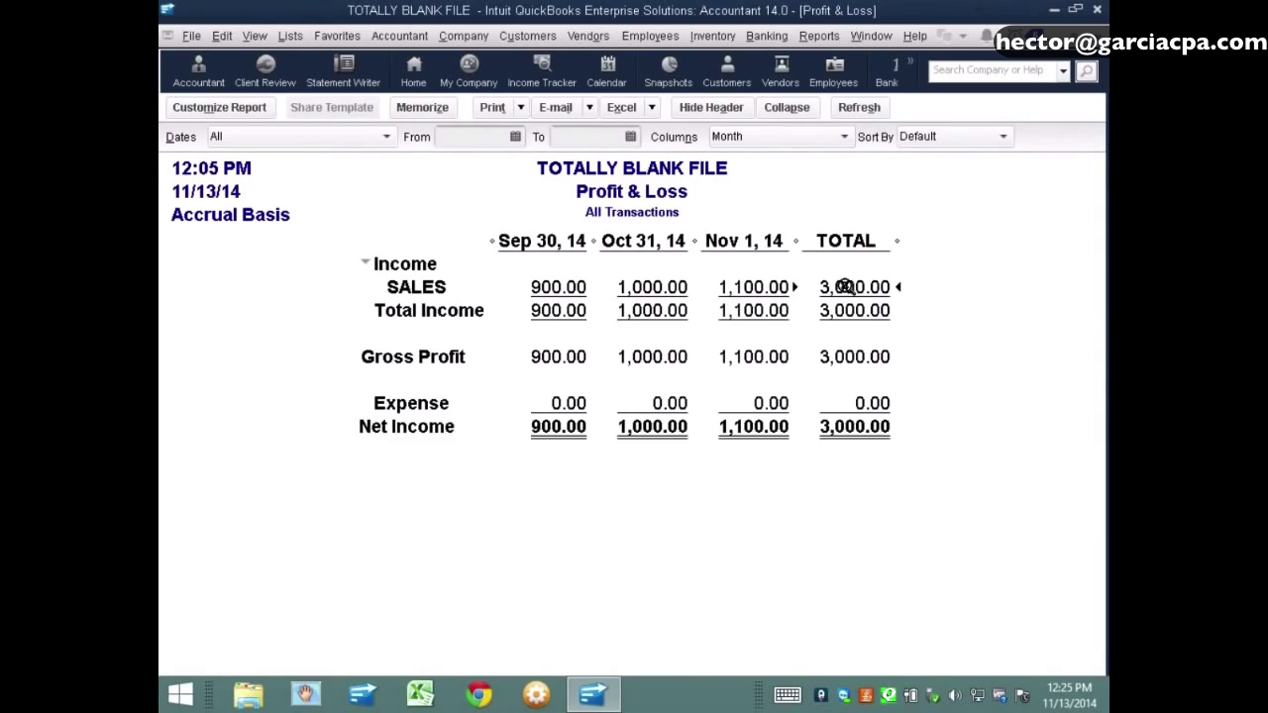
double_click(844, 287)
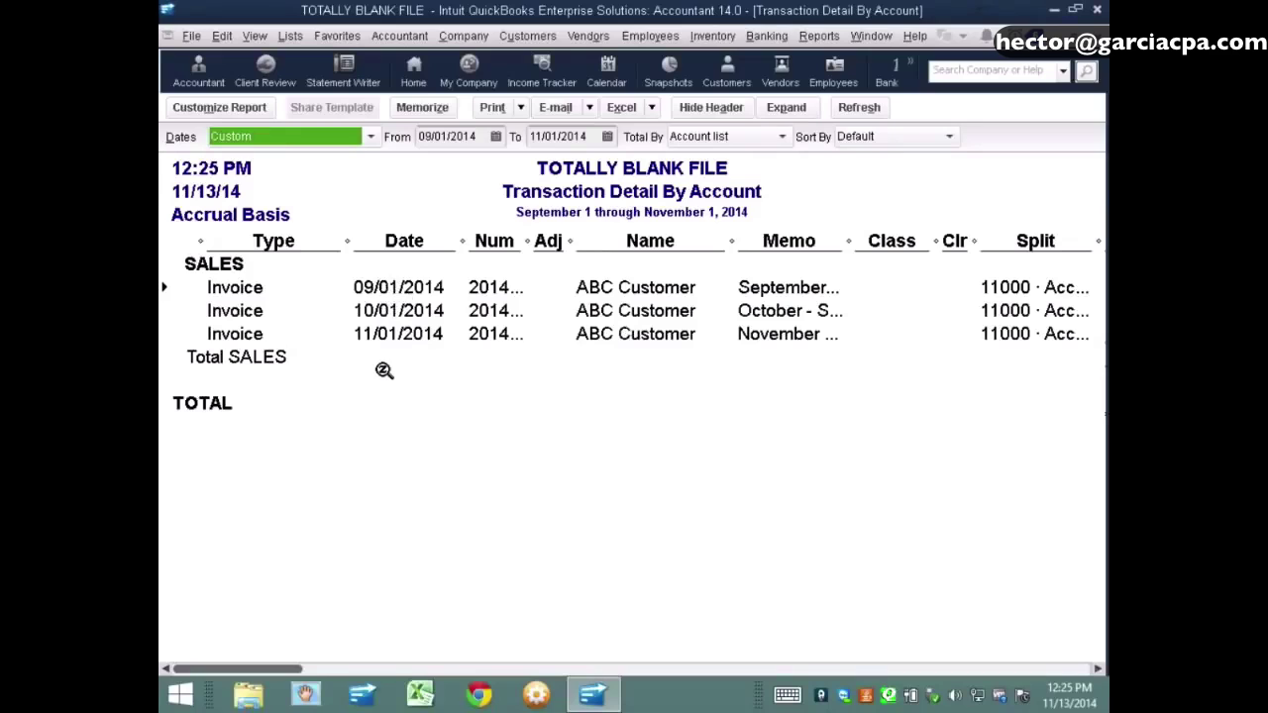
left_click(1098, 36)
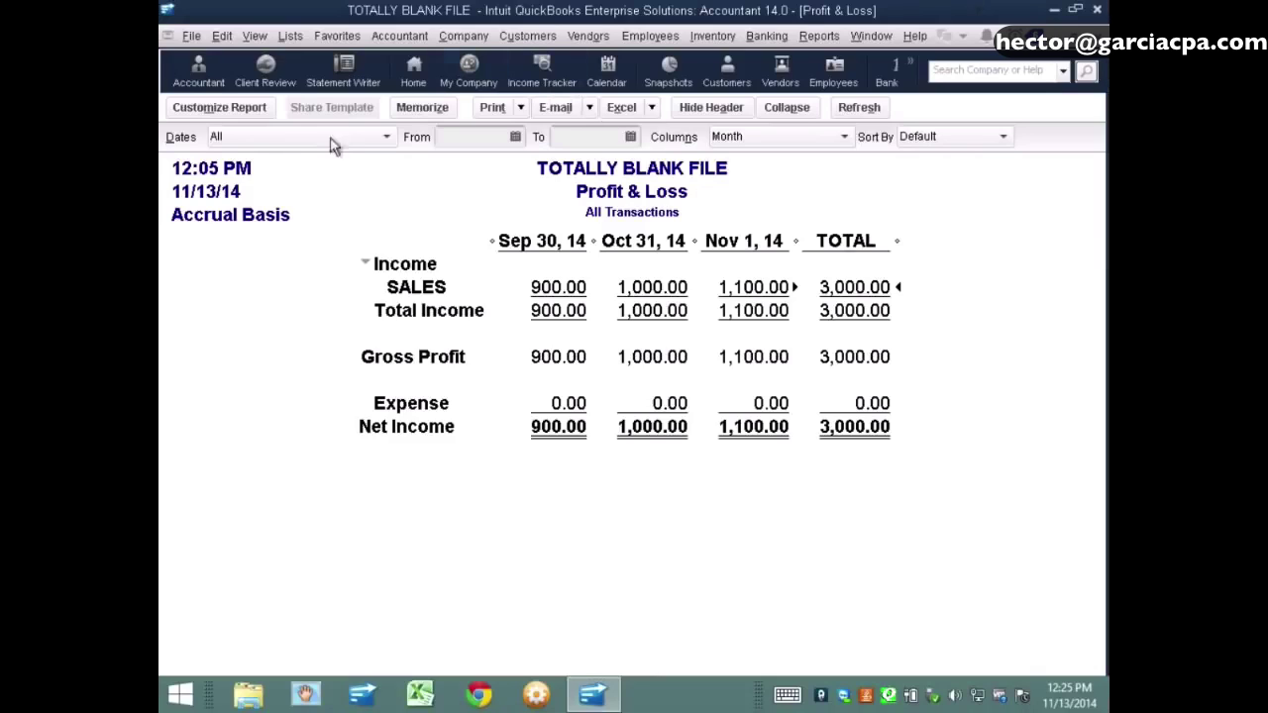
- Switch the Profit & Loss report basis to Cash
left_click(209, 107)
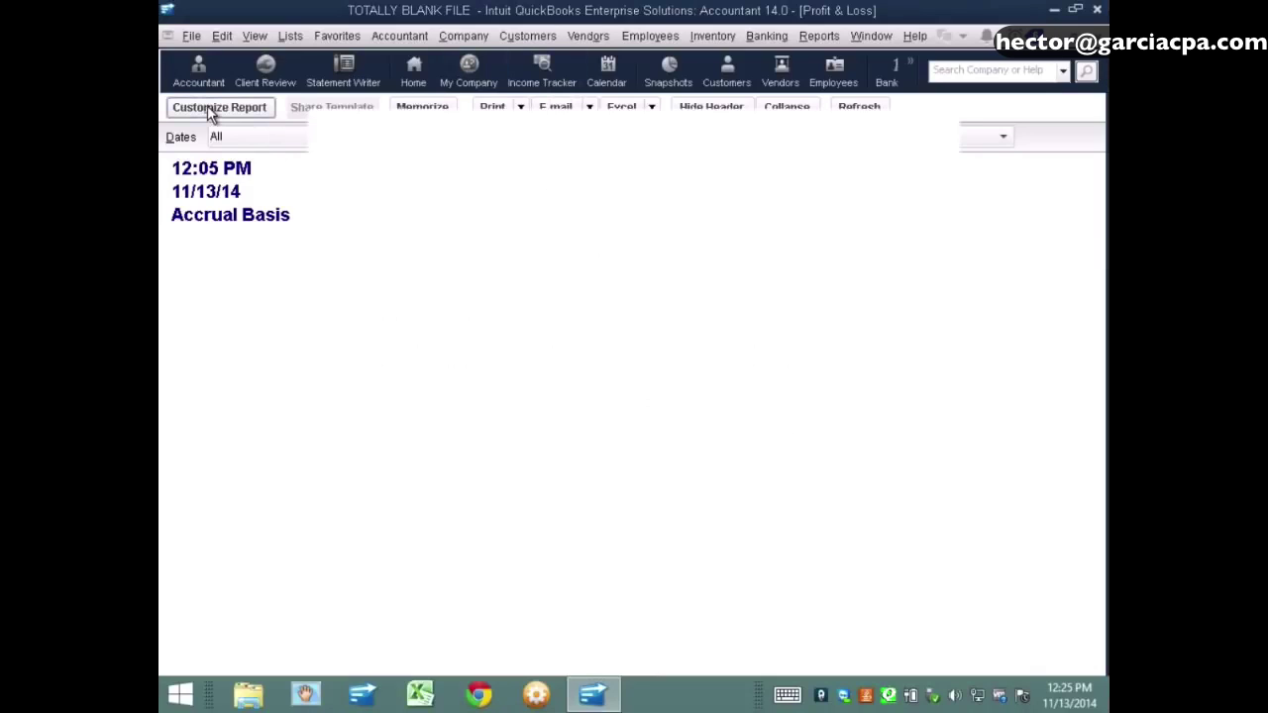
left_click(443, 306)
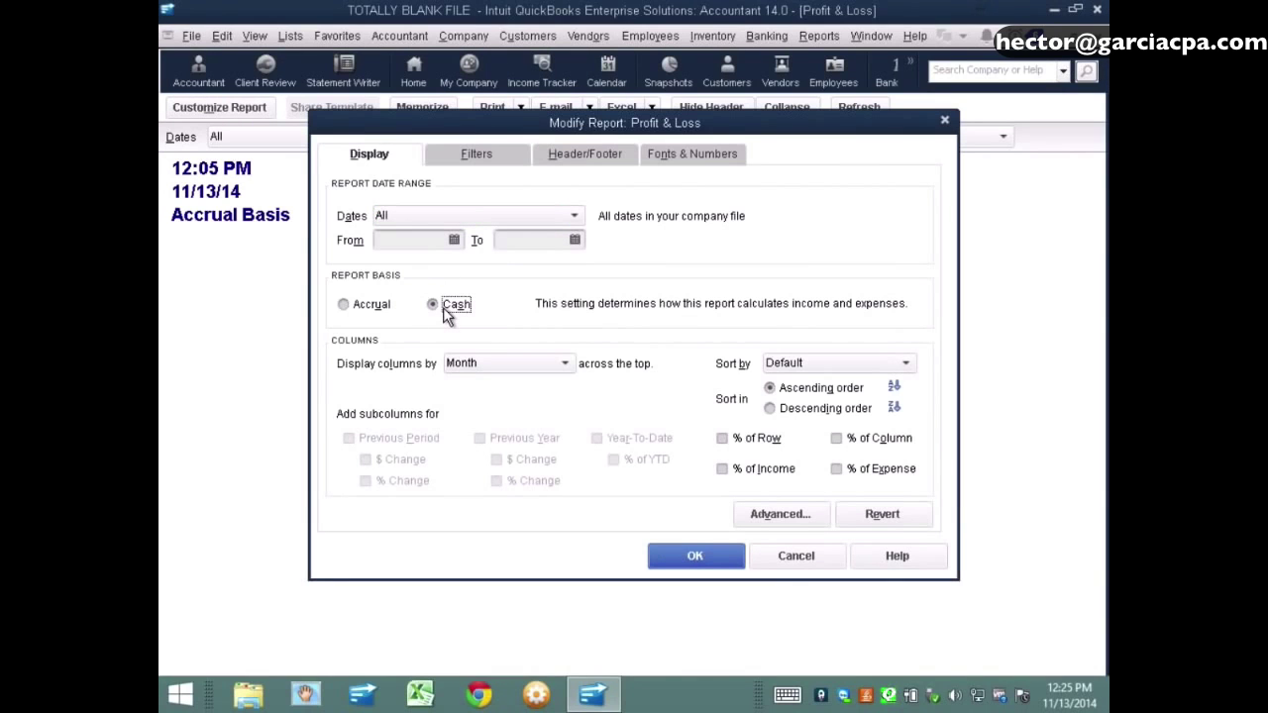
left_click(723, 561)
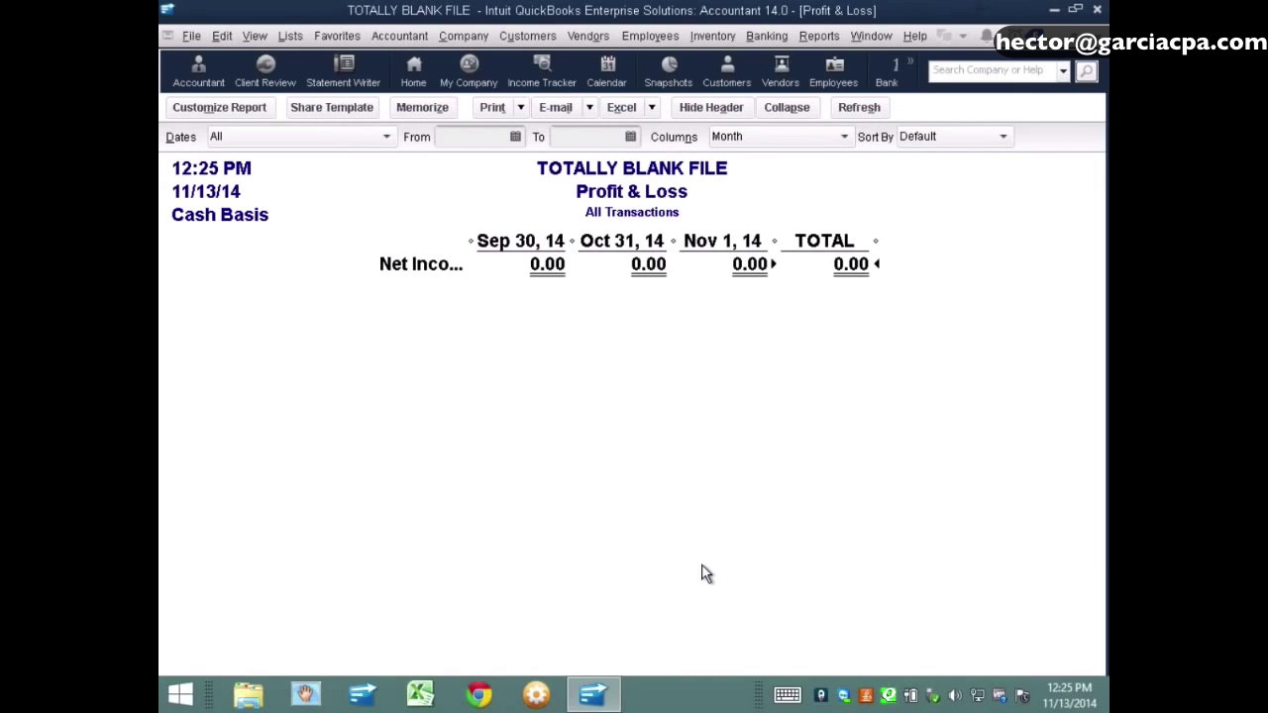
- Start a new received payment for ABC Customer
left_click(466, 35)
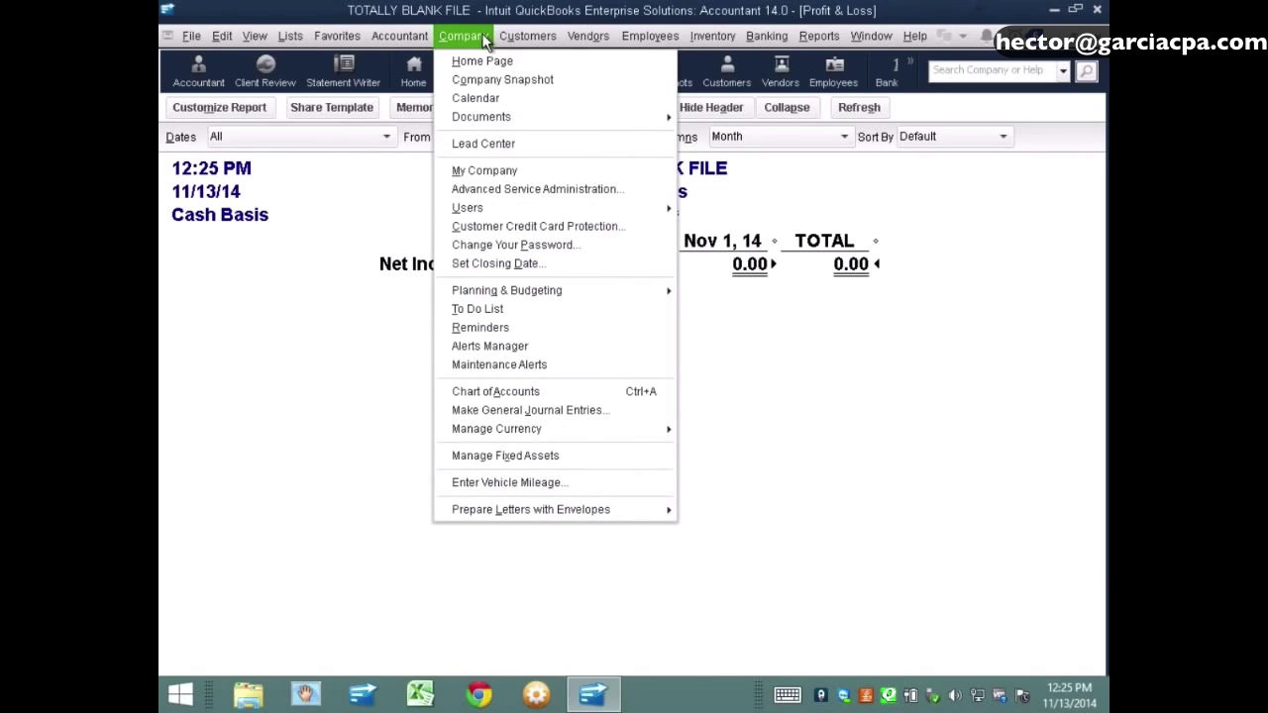
mouse_move(519, 34)
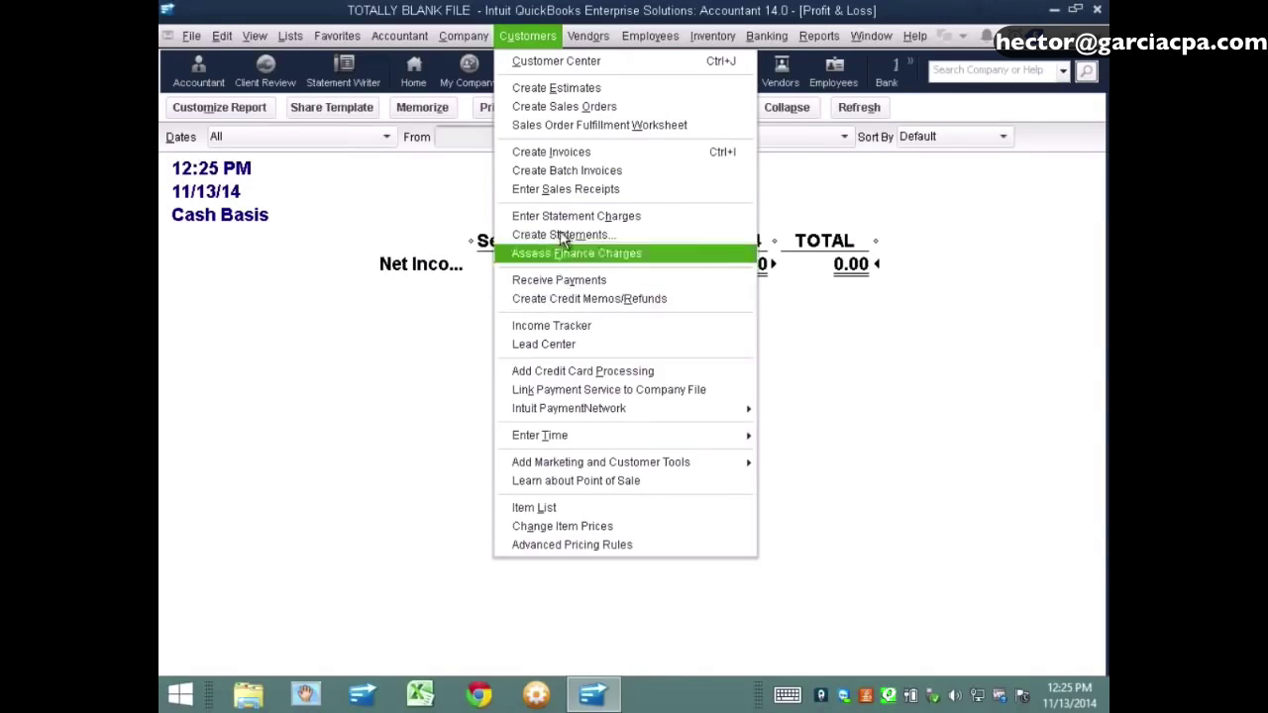
left_click(563, 280)
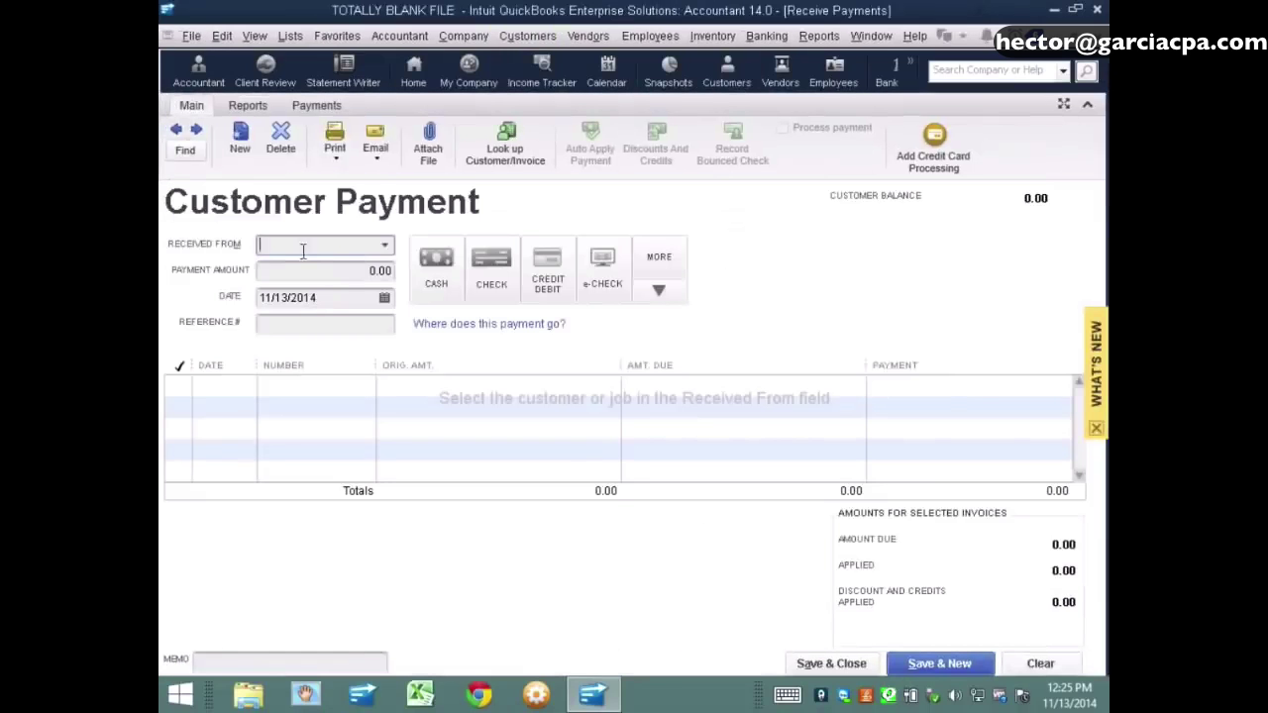
left_click(377, 246)
left_click(321, 312)
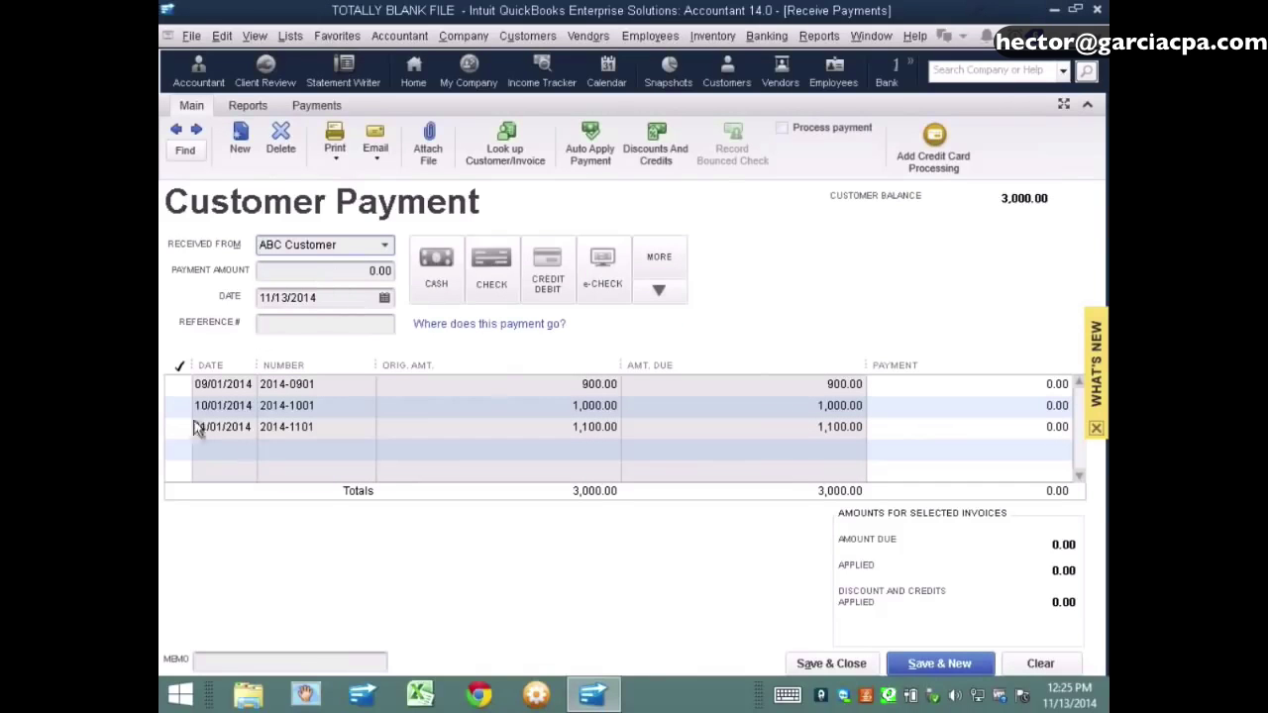
- Apply a 900.00 payment to the September invoice 2014-0901, keeping the 11/13/2014 date, and save and close it
left_click(179, 385)
left_click(684, 375)
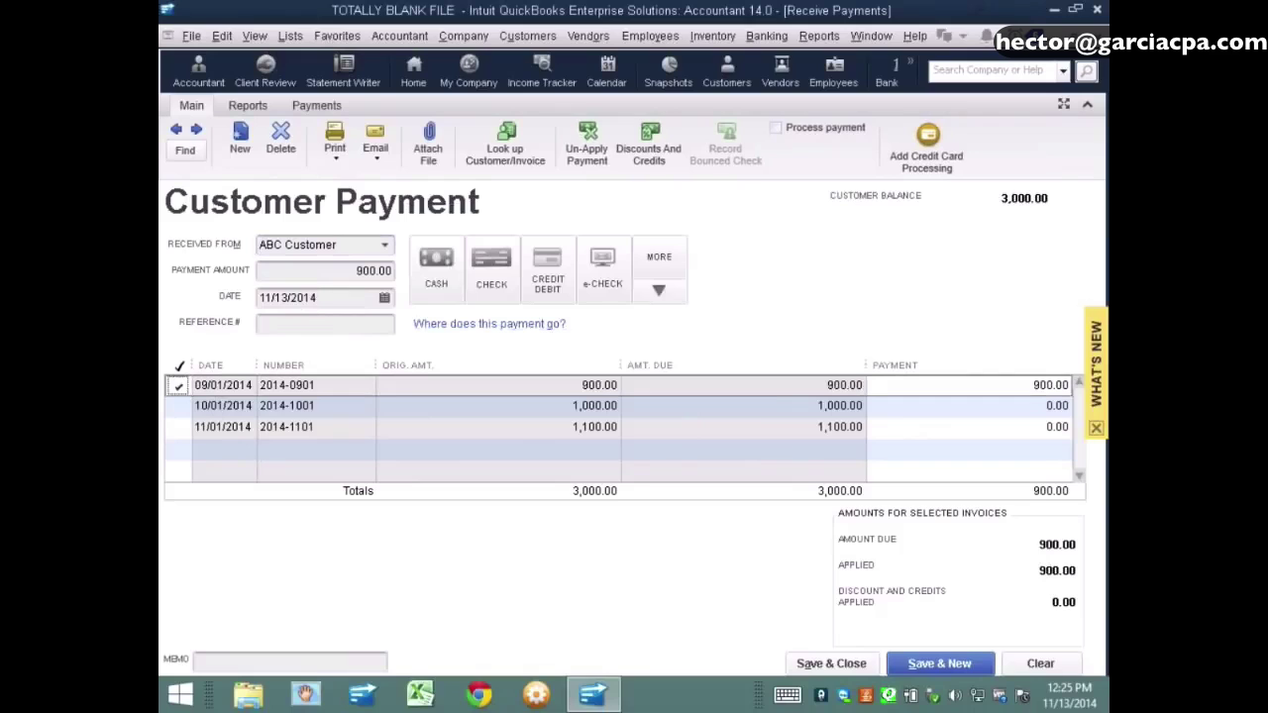
left_click_drag(358, 298, 244, 297)
left_click(338, 277)
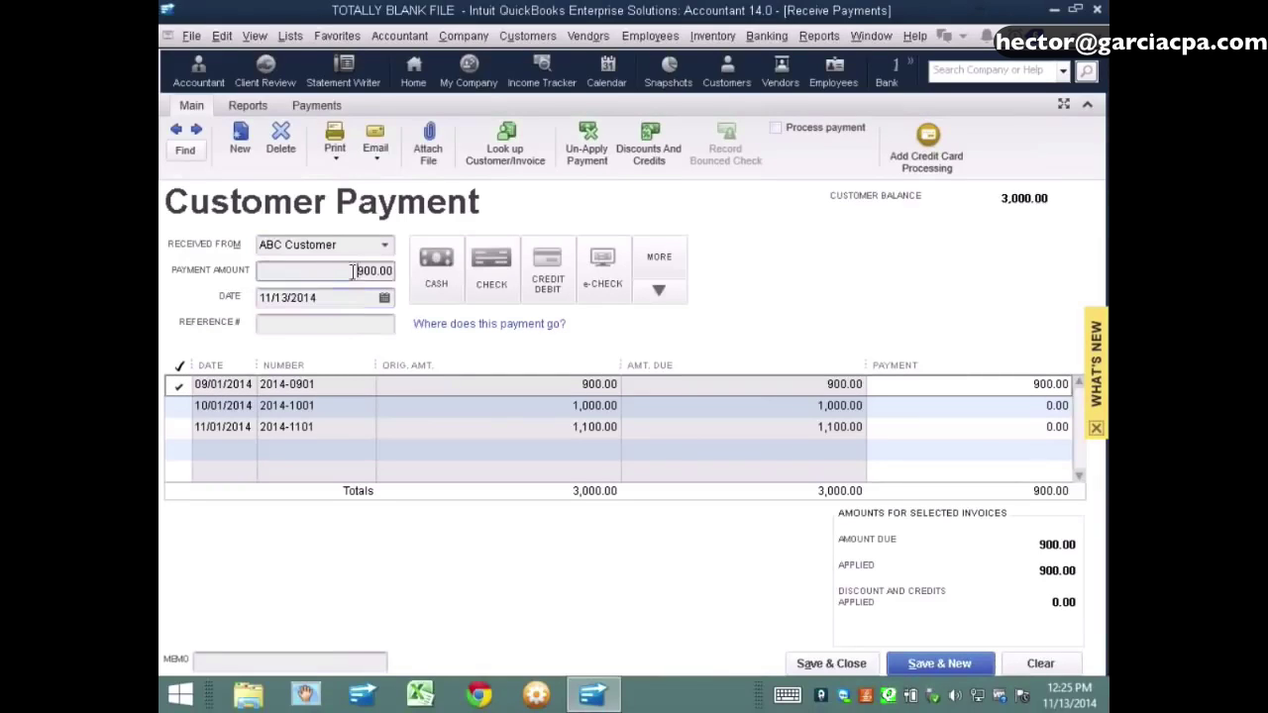
left_click(835, 664)
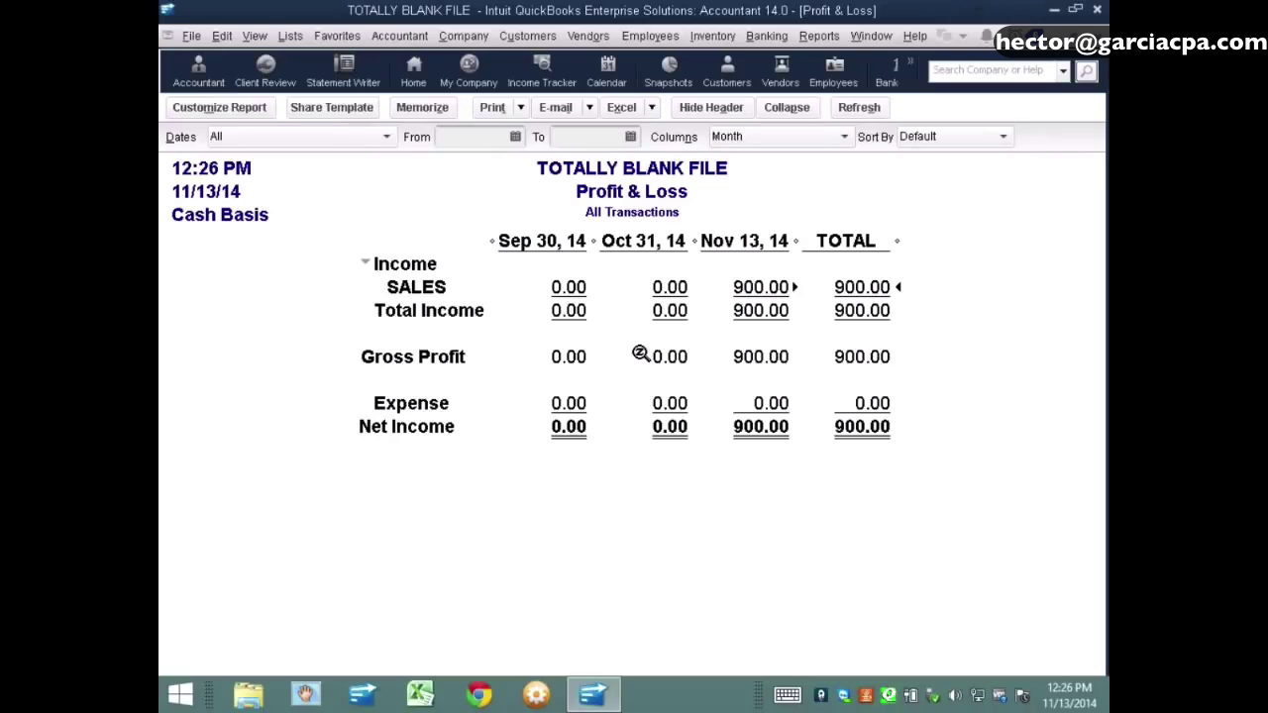
- Trace the November sales amount to its underlying invoice and open the linked customer payment from the invoice's transaction history
double_click(768, 286)
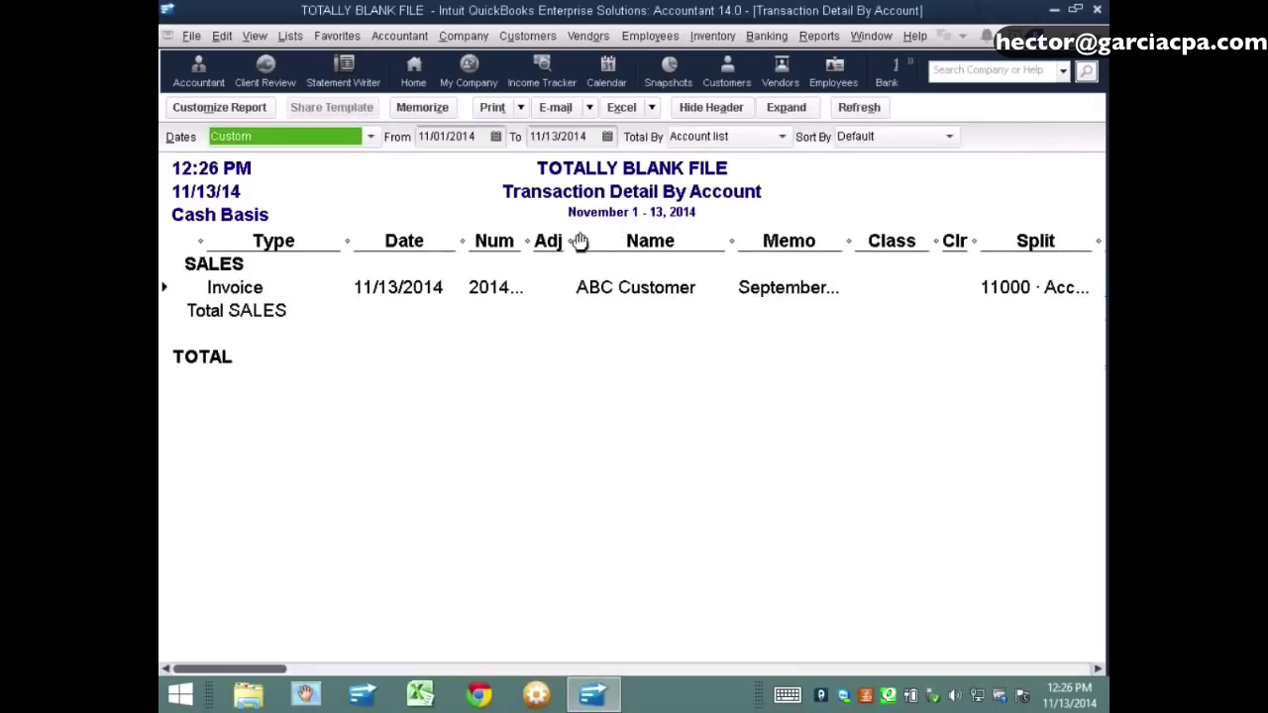
key("Escape")
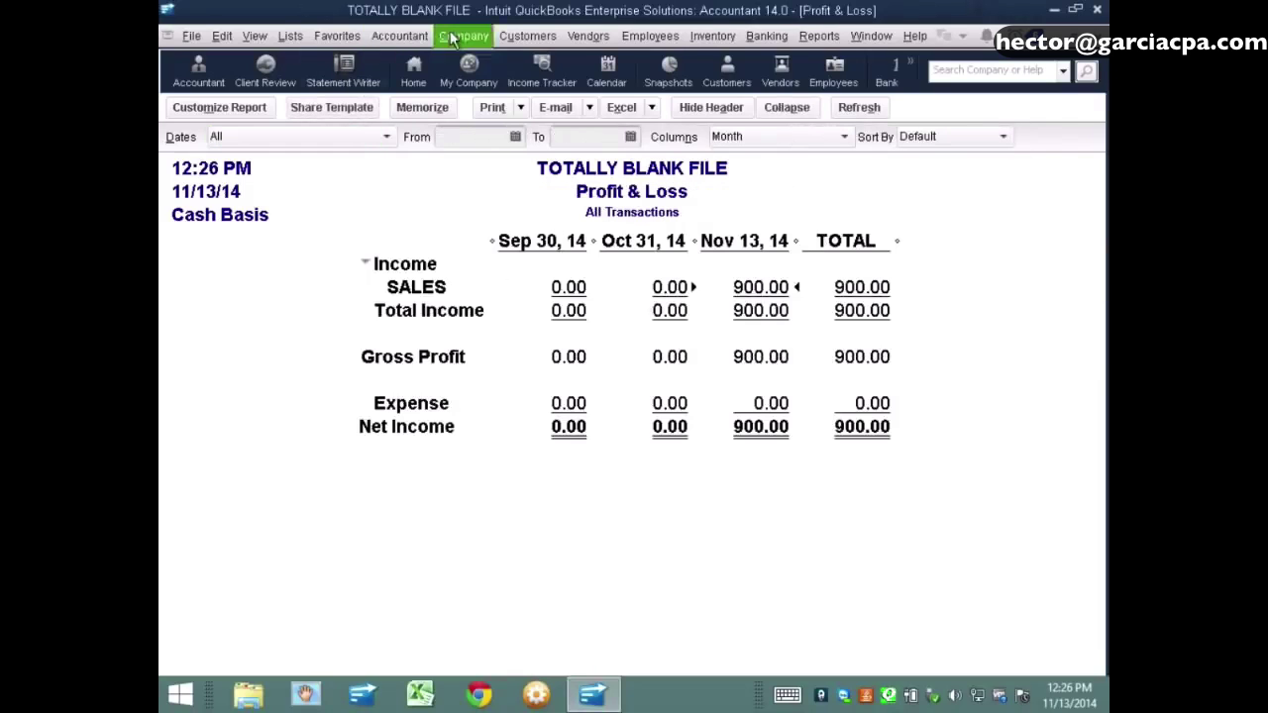
double_click(755, 287)
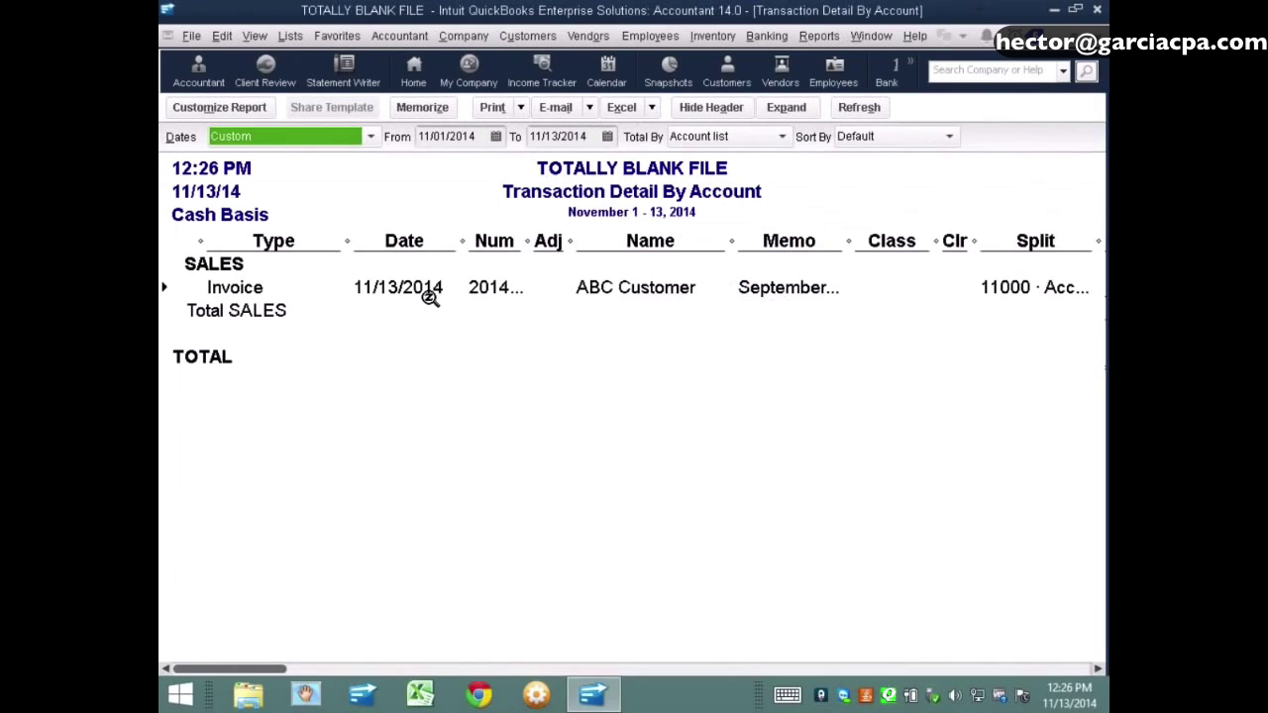
double_click(552, 302)
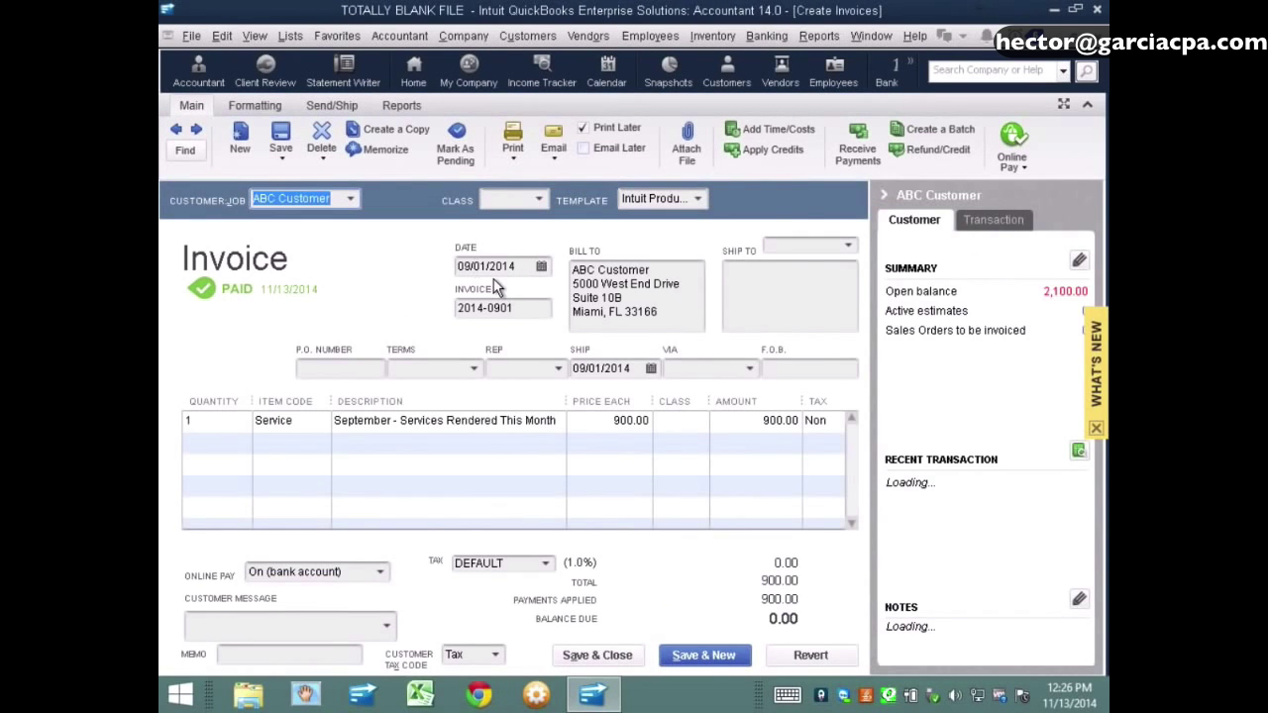
key("ctrl+h")
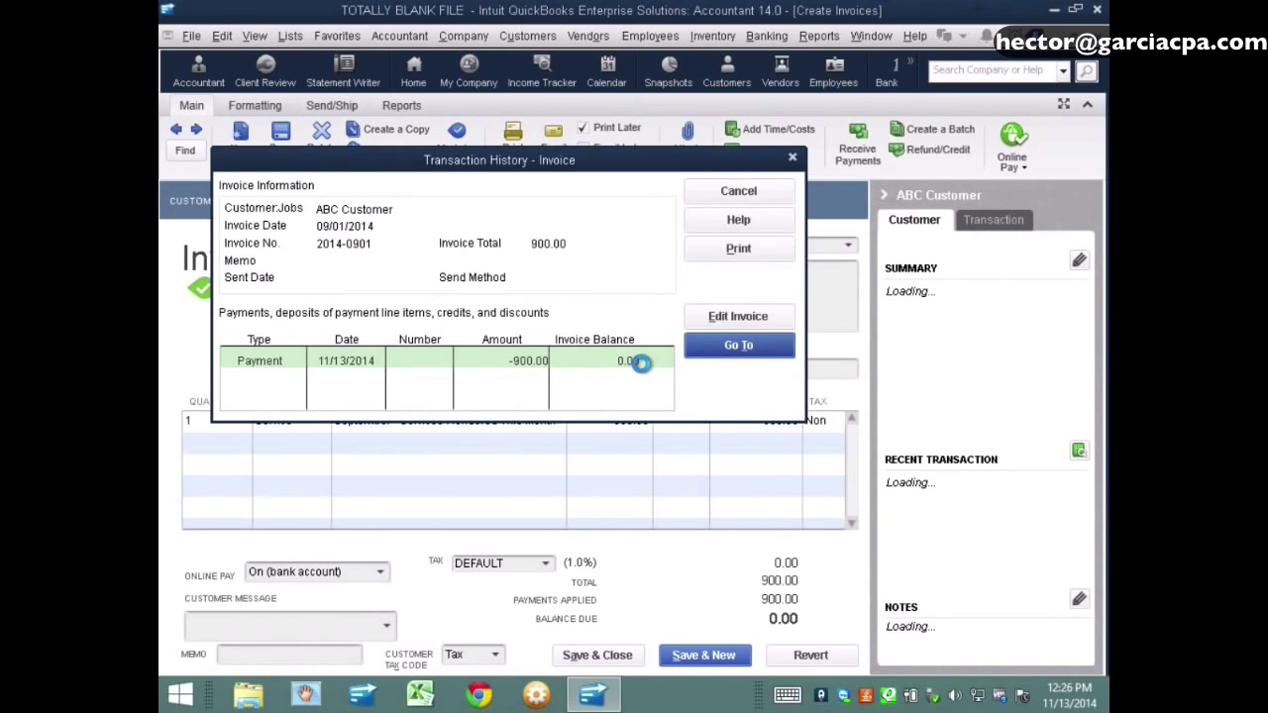
double_click(640, 360)
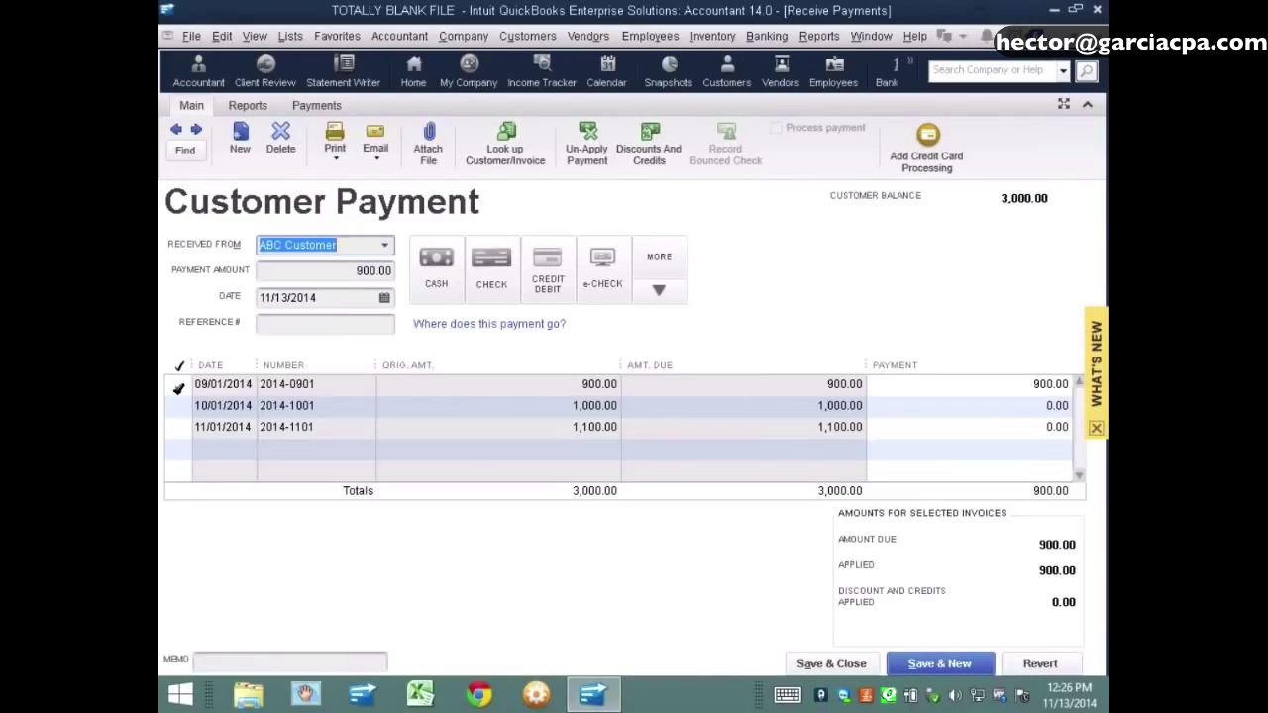
- Reapply the 900.00 payment from invoice 2014-0901 to invoice 2014-1101, date it 09/01/2014, and save the changes
left_click(179, 389)
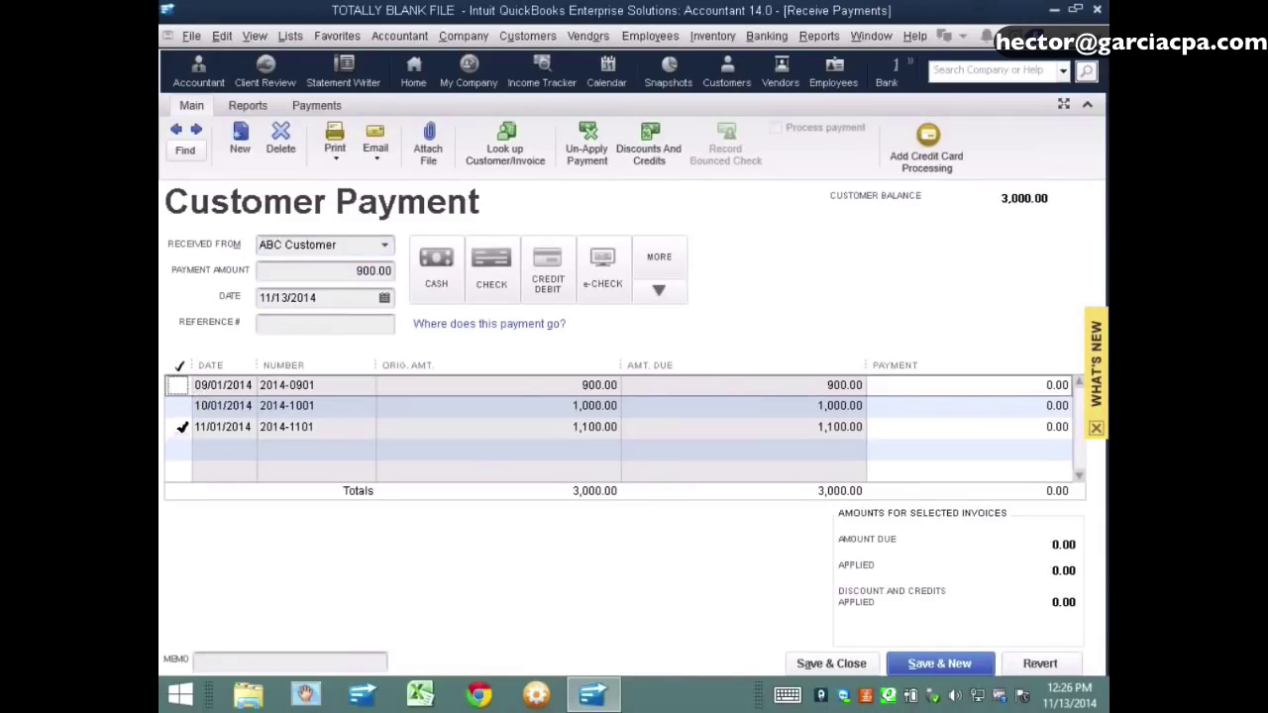
left_click(180, 428)
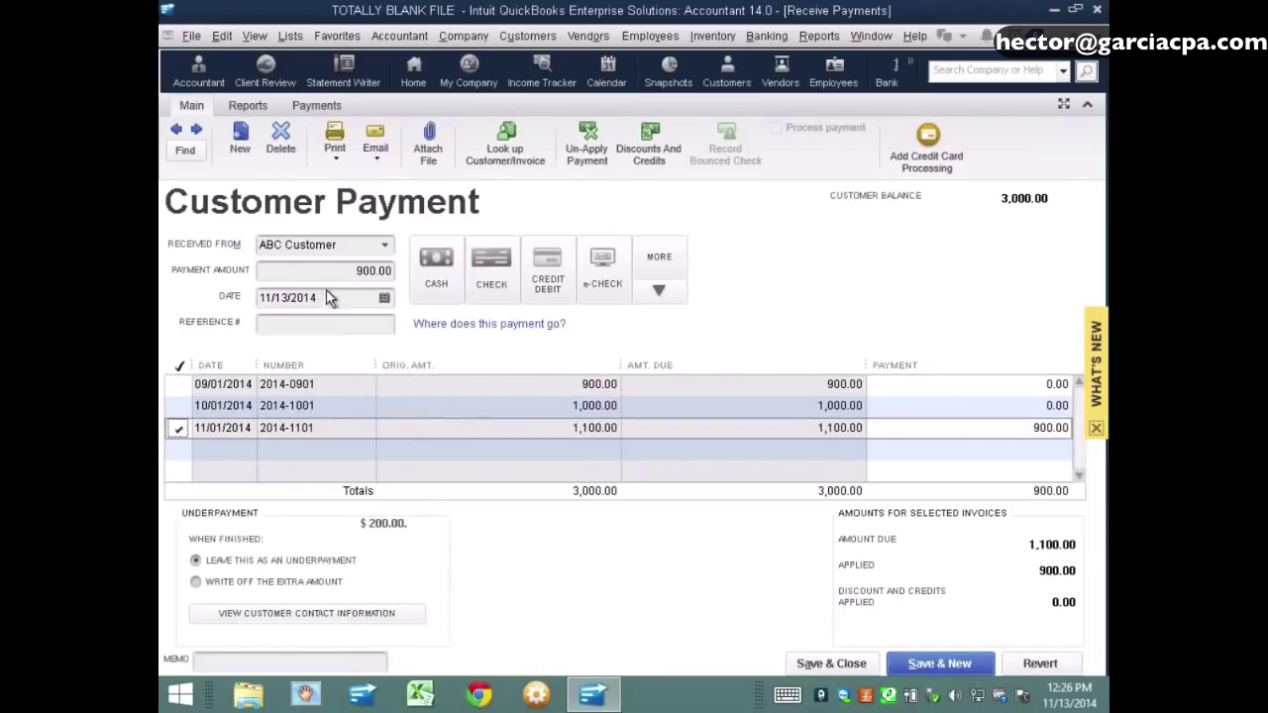
left_click(385, 297)
left_click(277, 330)
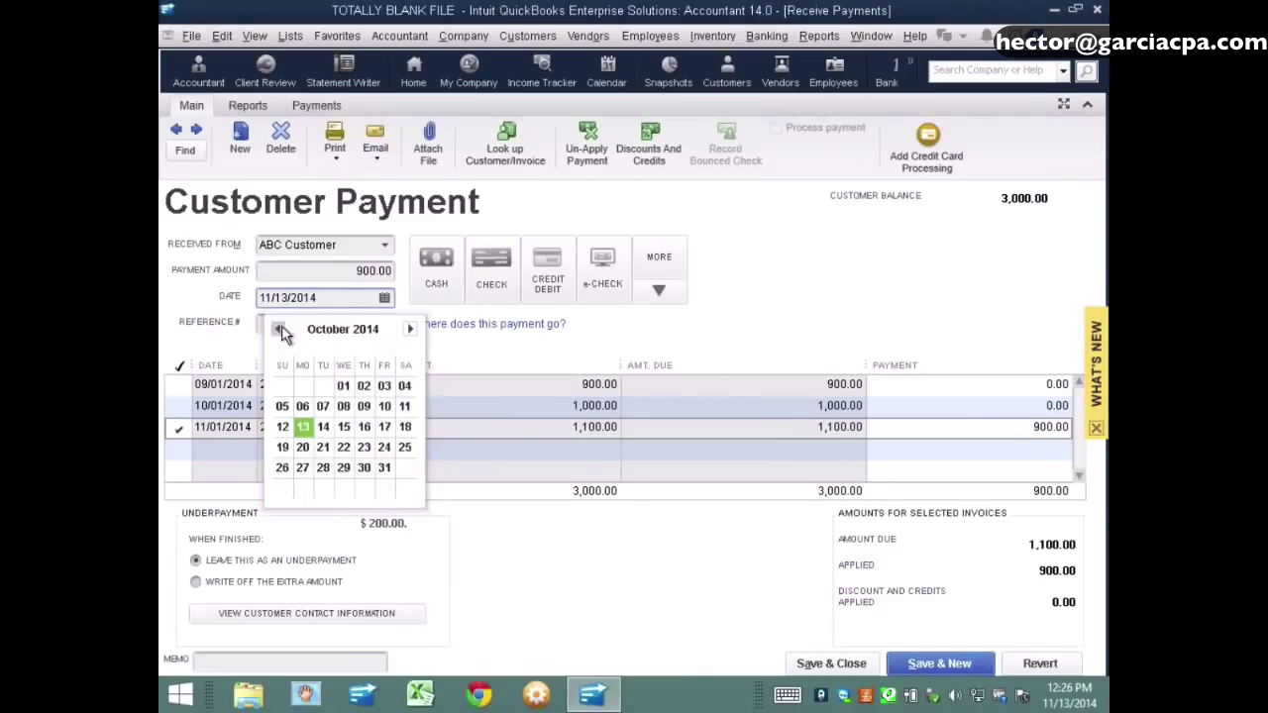
left_click(276, 330)
left_click(303, 386)
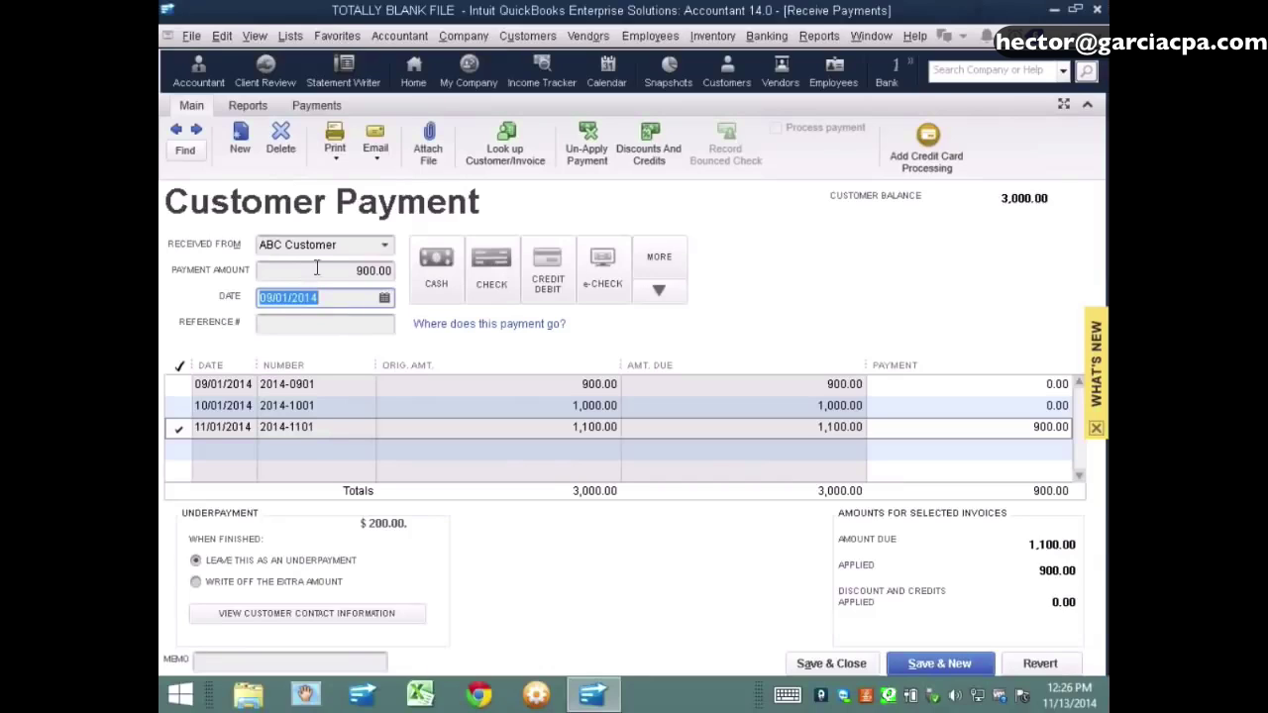
left_click(854, 667)
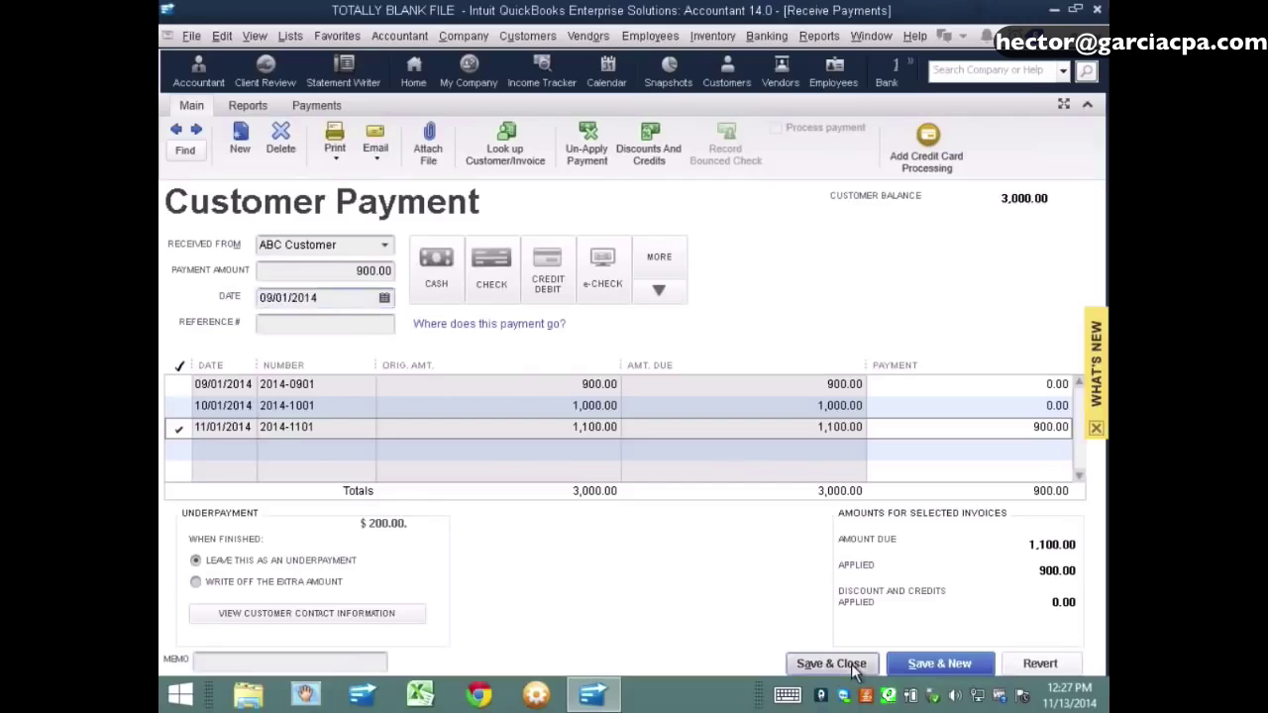
left_click(545, 243)
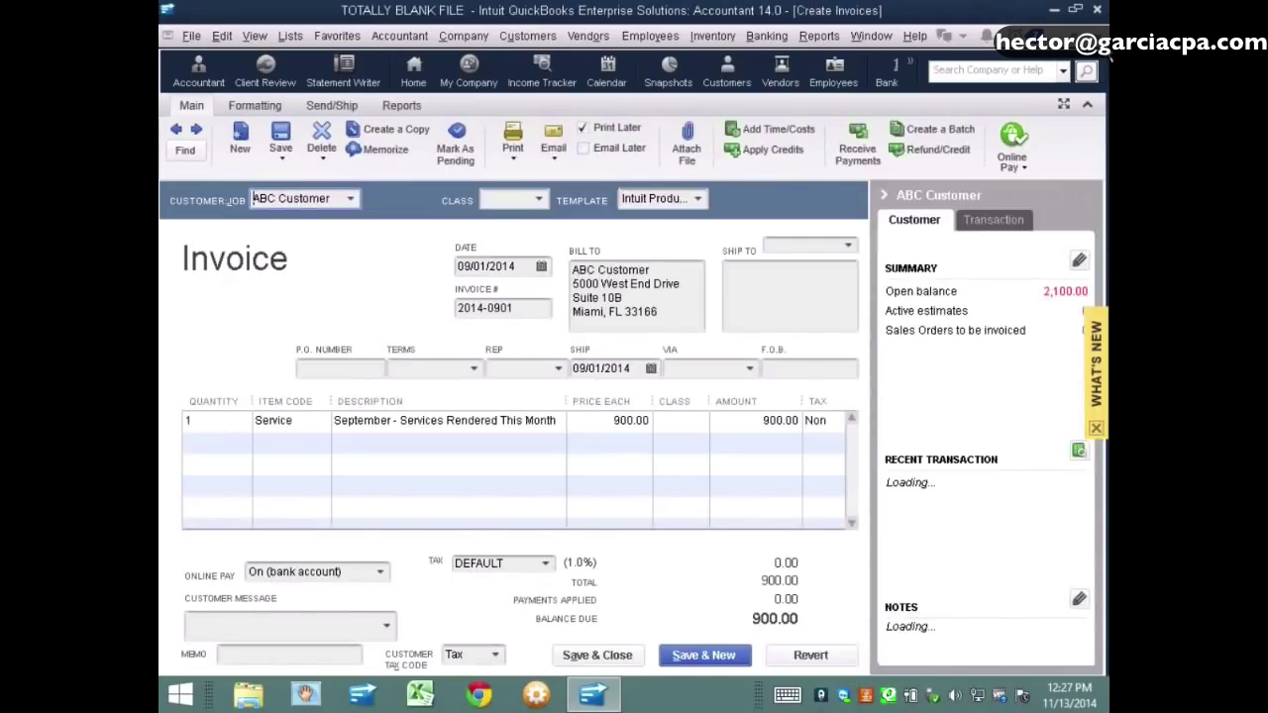
- View the transaction journal of invoice 2014-0901 and return to the Profit & Loss report
key("ctrl+y")
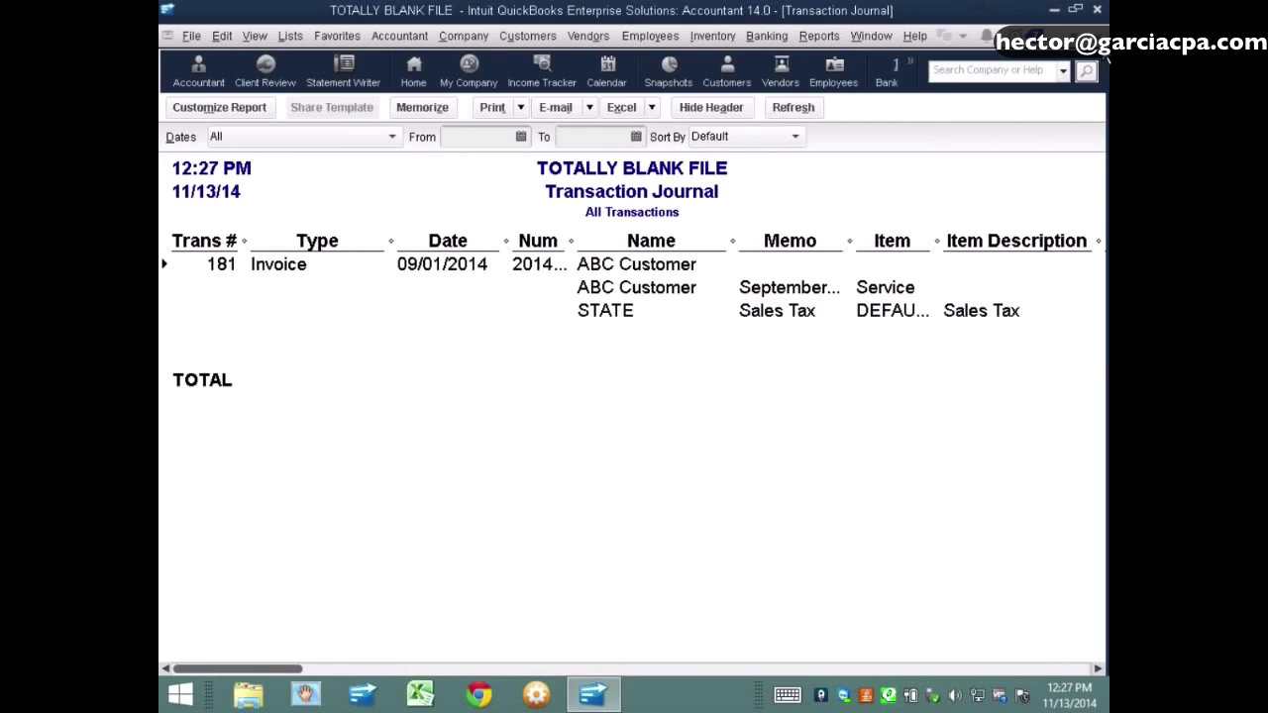
key("Escape")
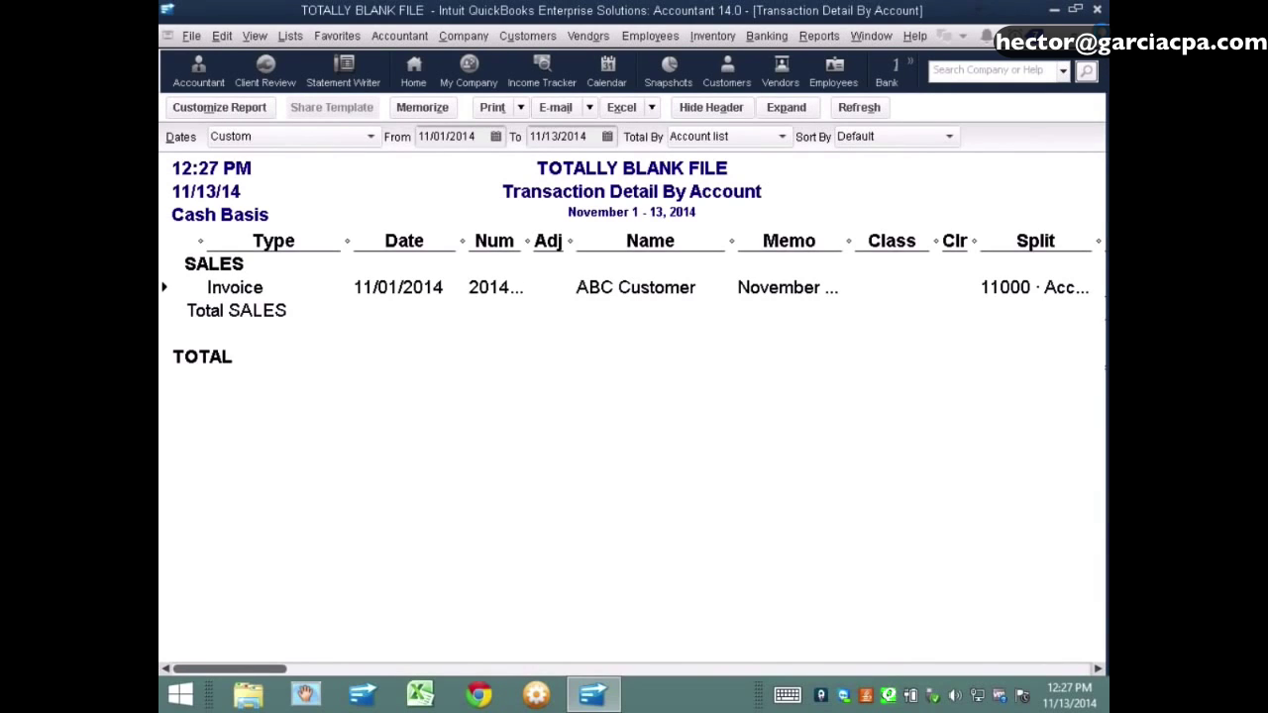
left_click(1103, 36)
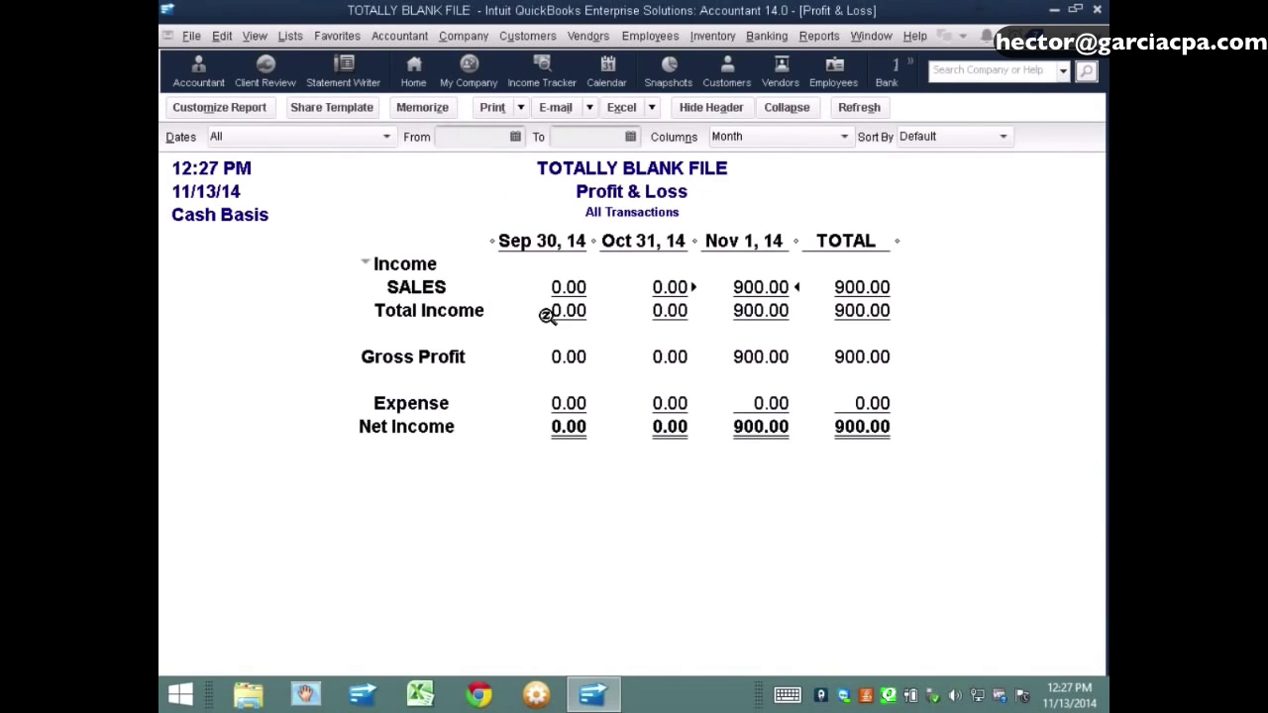
- Refresh the Profit & Loss report and trace November sales through invoice 2014-1101, its journal and transaction history to the linked payment
left_click(859, 109)
double_click(776, 287)
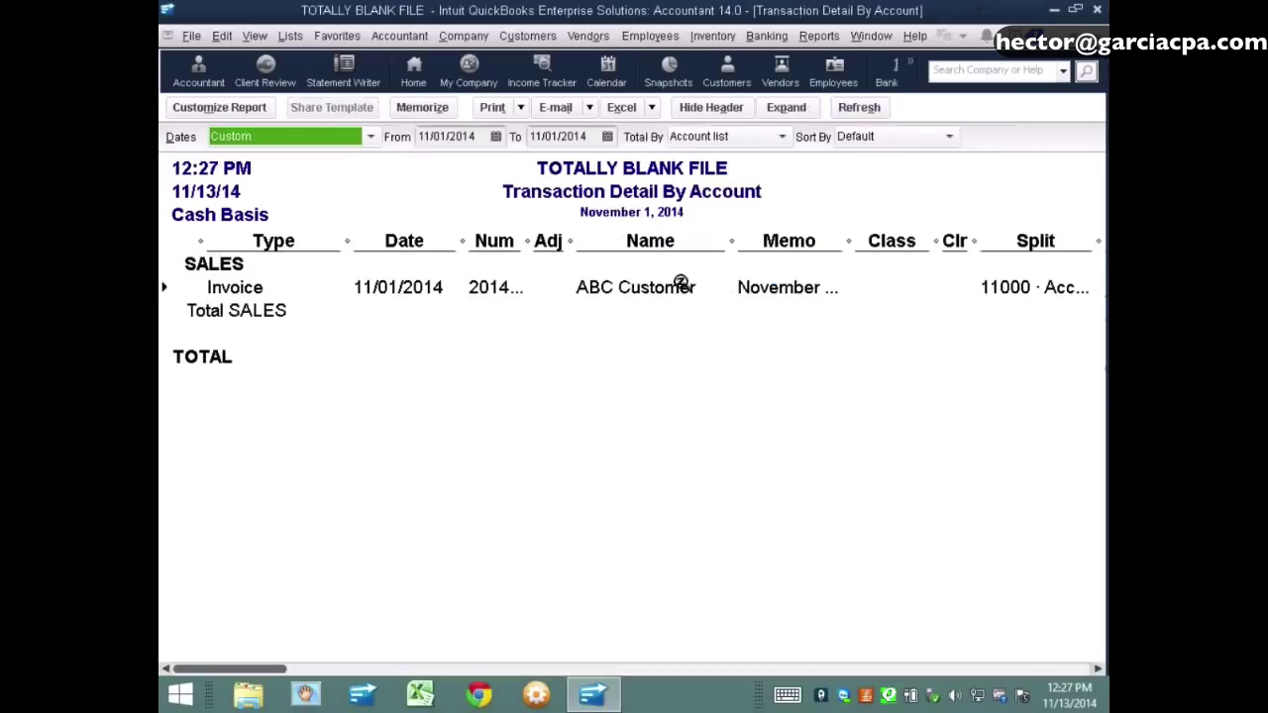
double_click(396, 289)
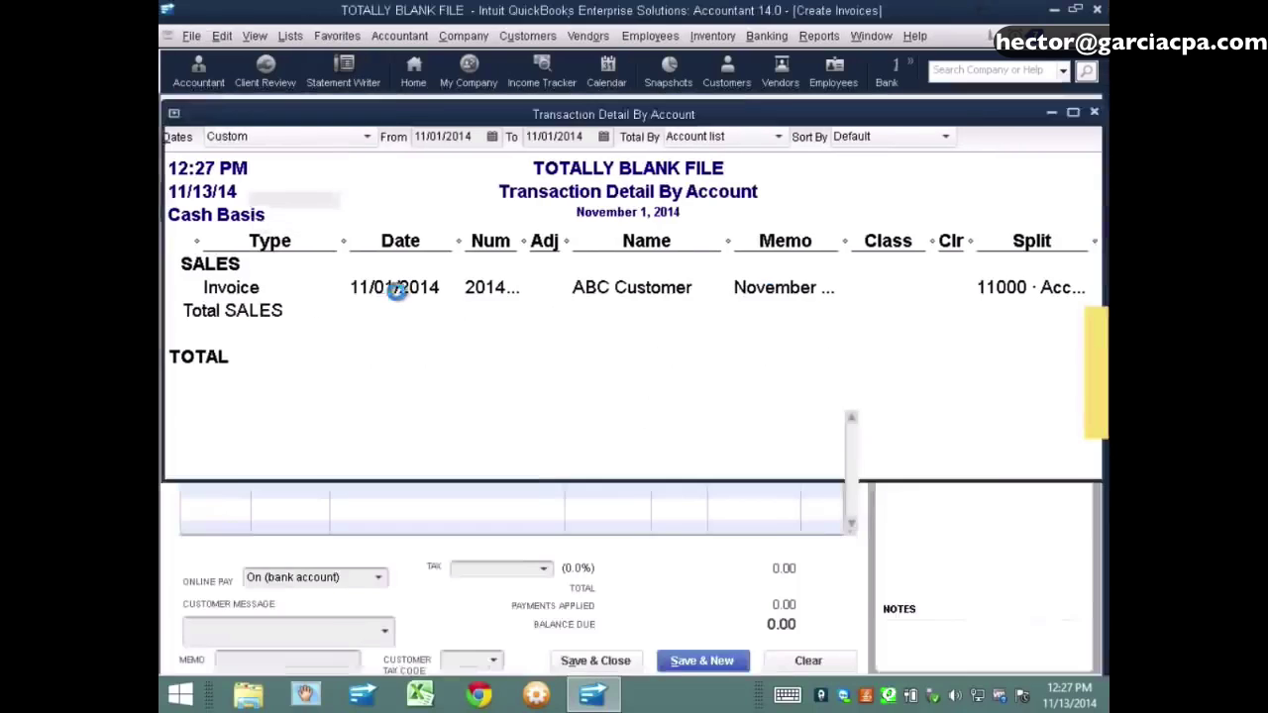
key("ctrl+y")
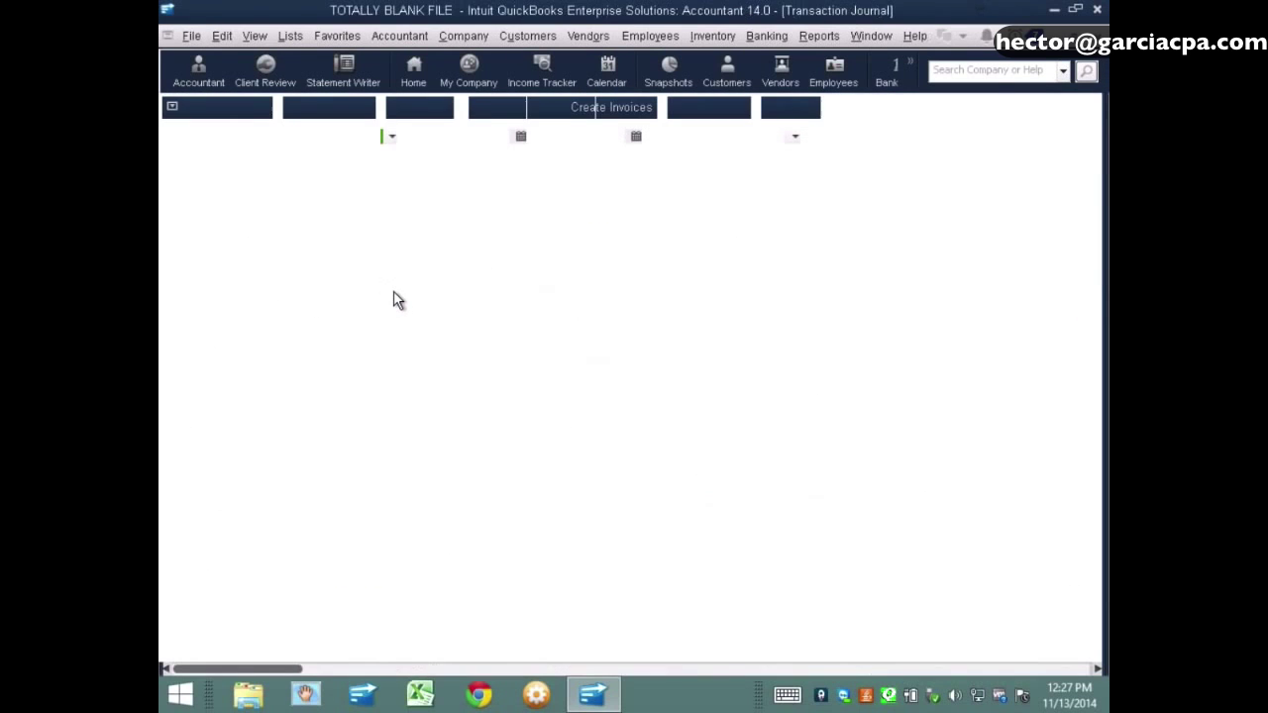
key("Escape")
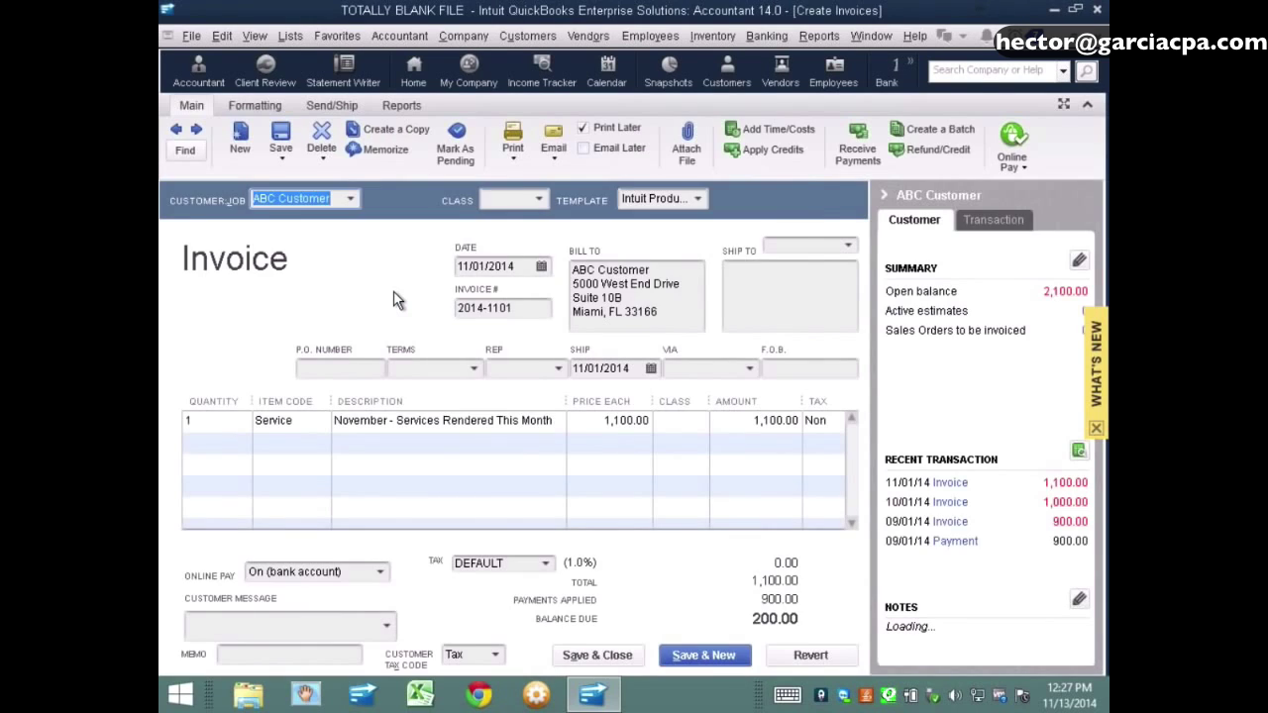
key("ctrl+h")
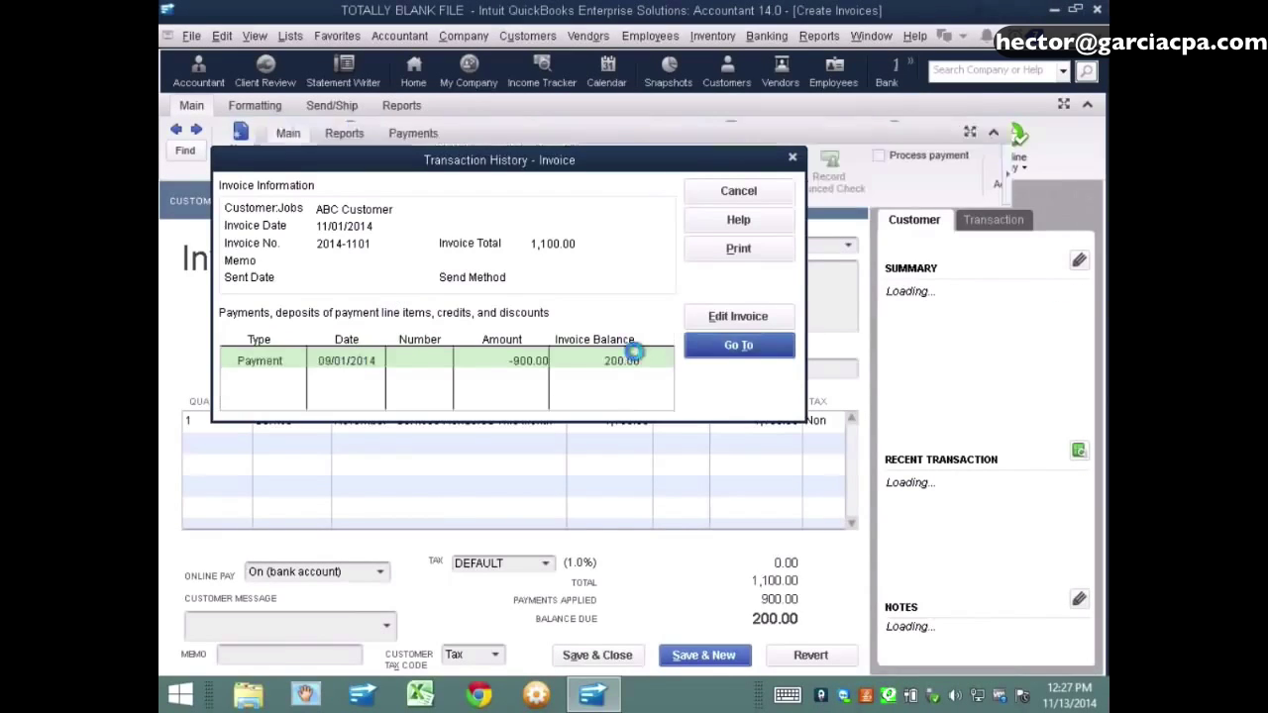
double_click(634, 359)
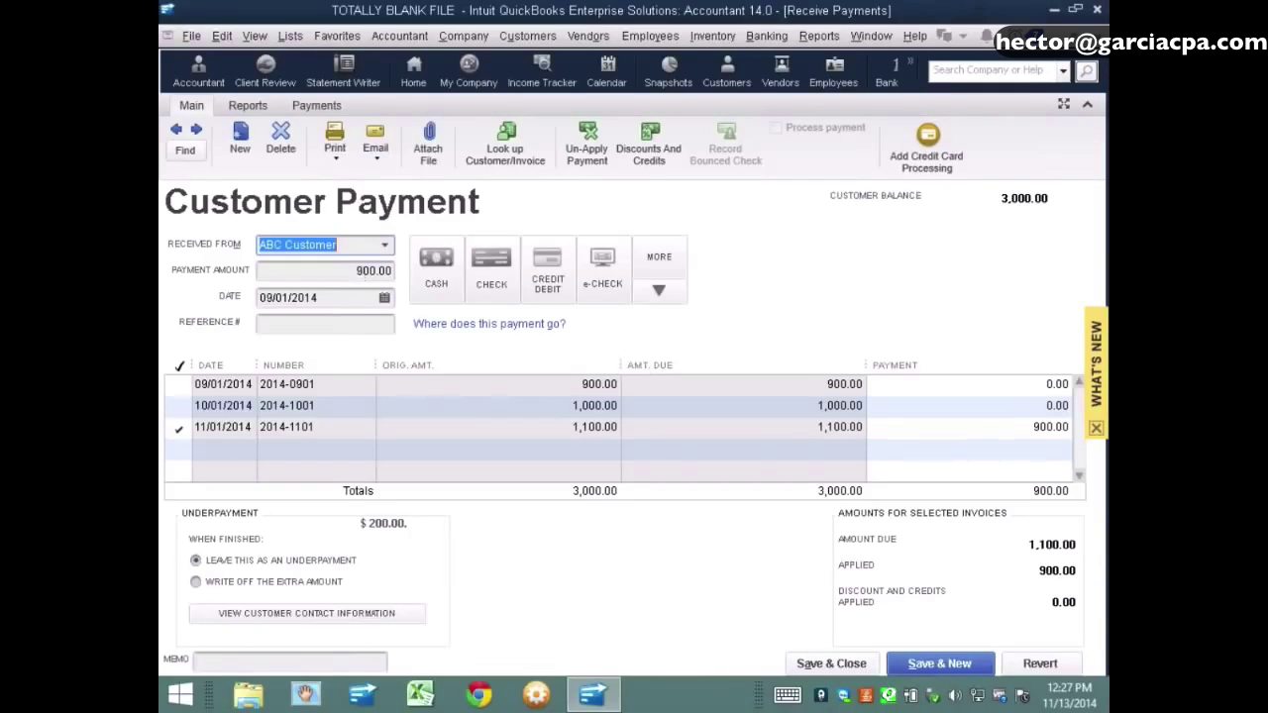
- Close the customer payment and invoice 2014-1101, and return to the Profit & Loss report
left_click(339, 270)
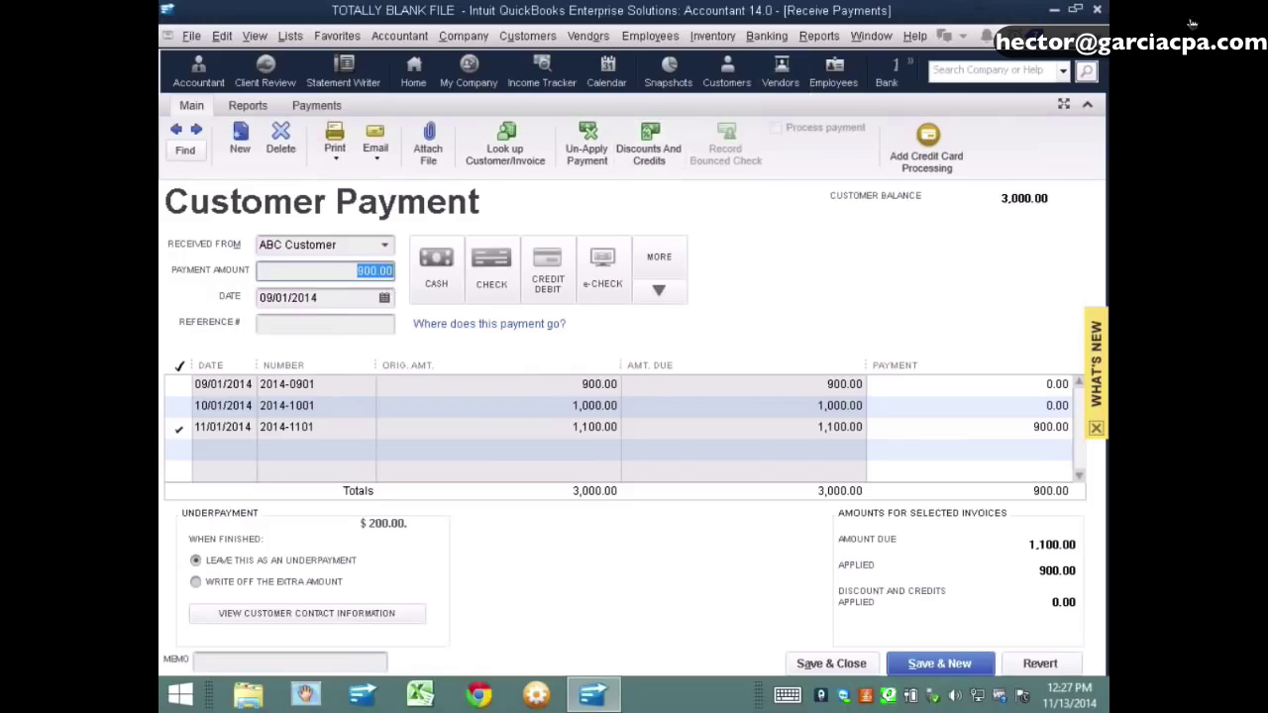
left_click(358, 271)
key("alt+a")
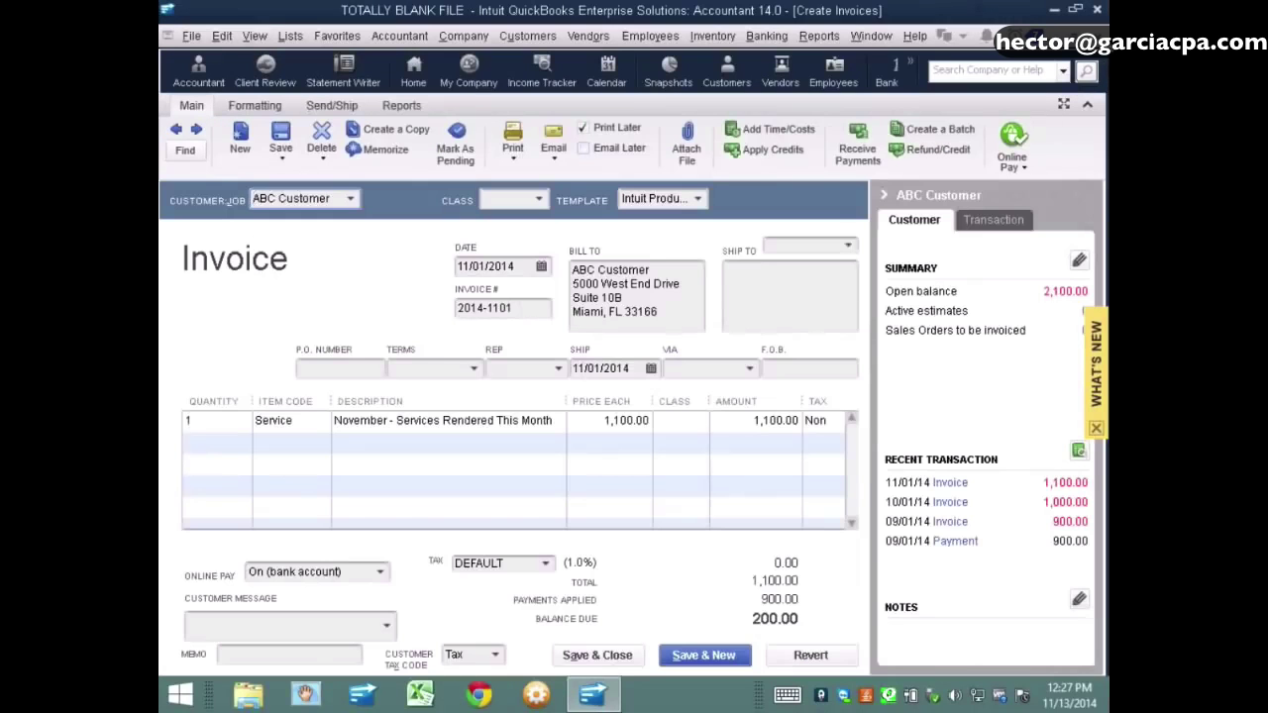
key("Escape")
left_click(871, 36)
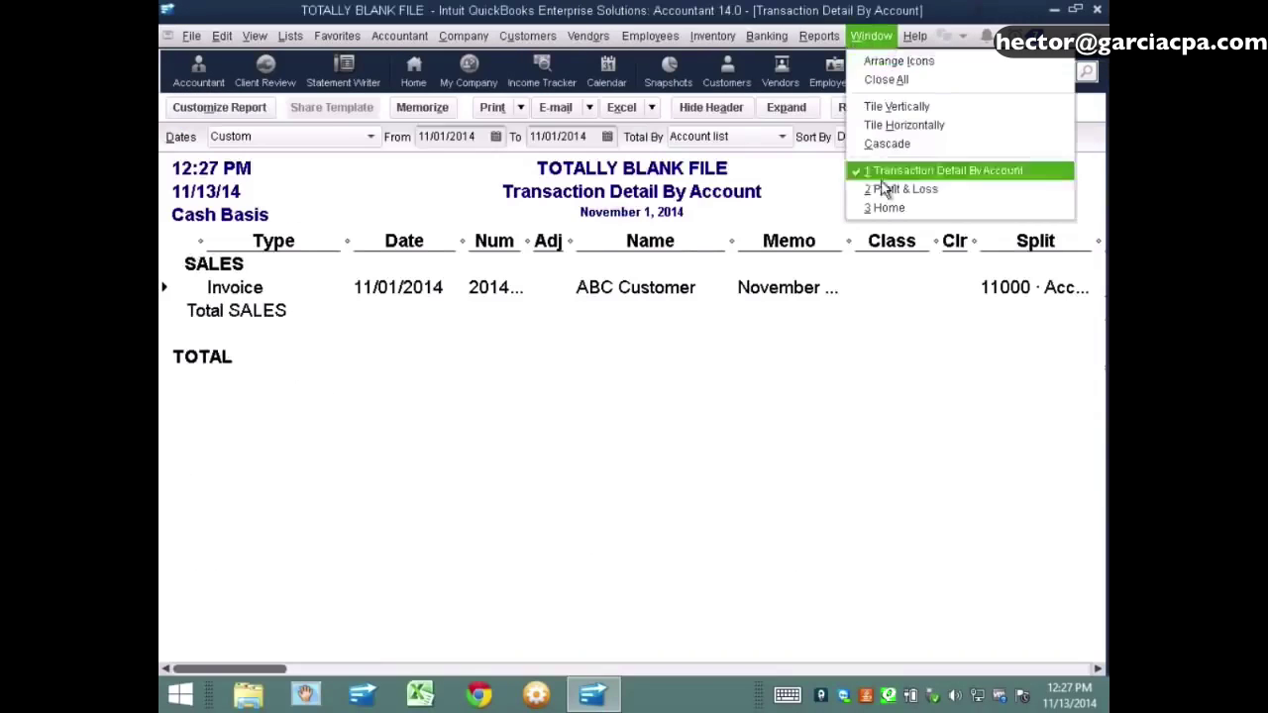
left_click(886, 193)
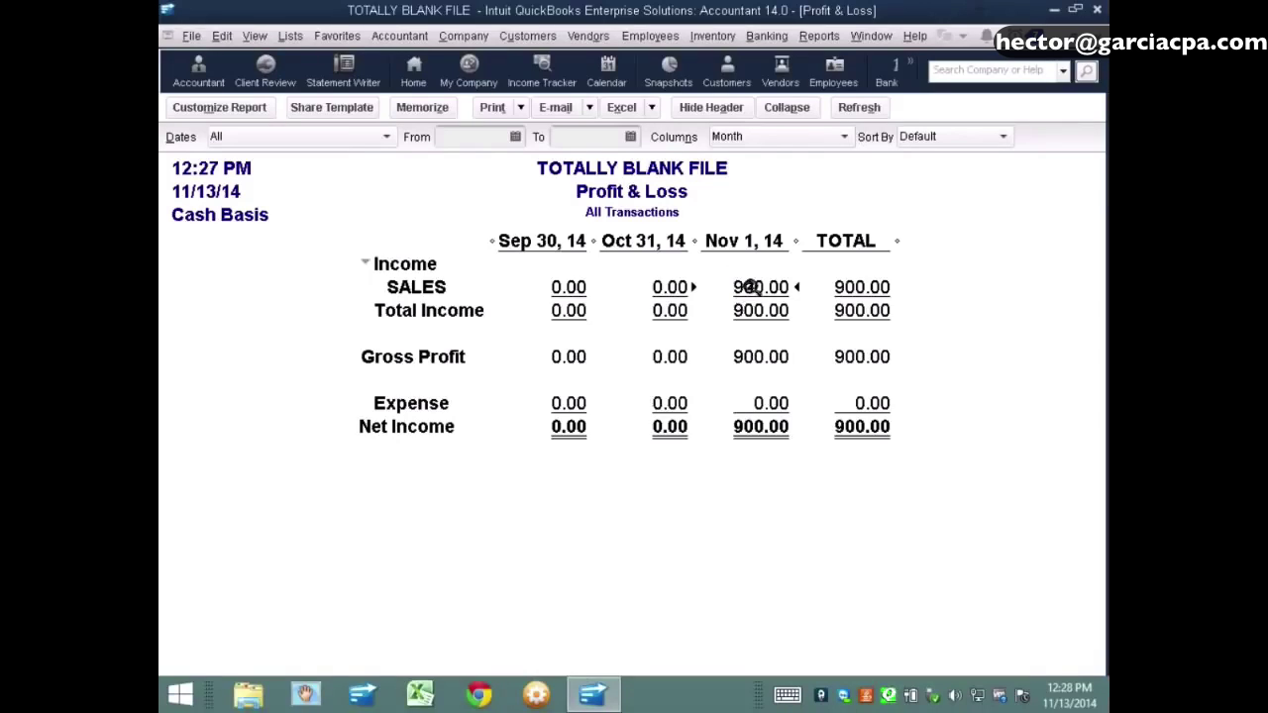
- Trace the November sales amount to invoice 2014-1101 again and return to the Profit & Loss report
left_click(750, 287)
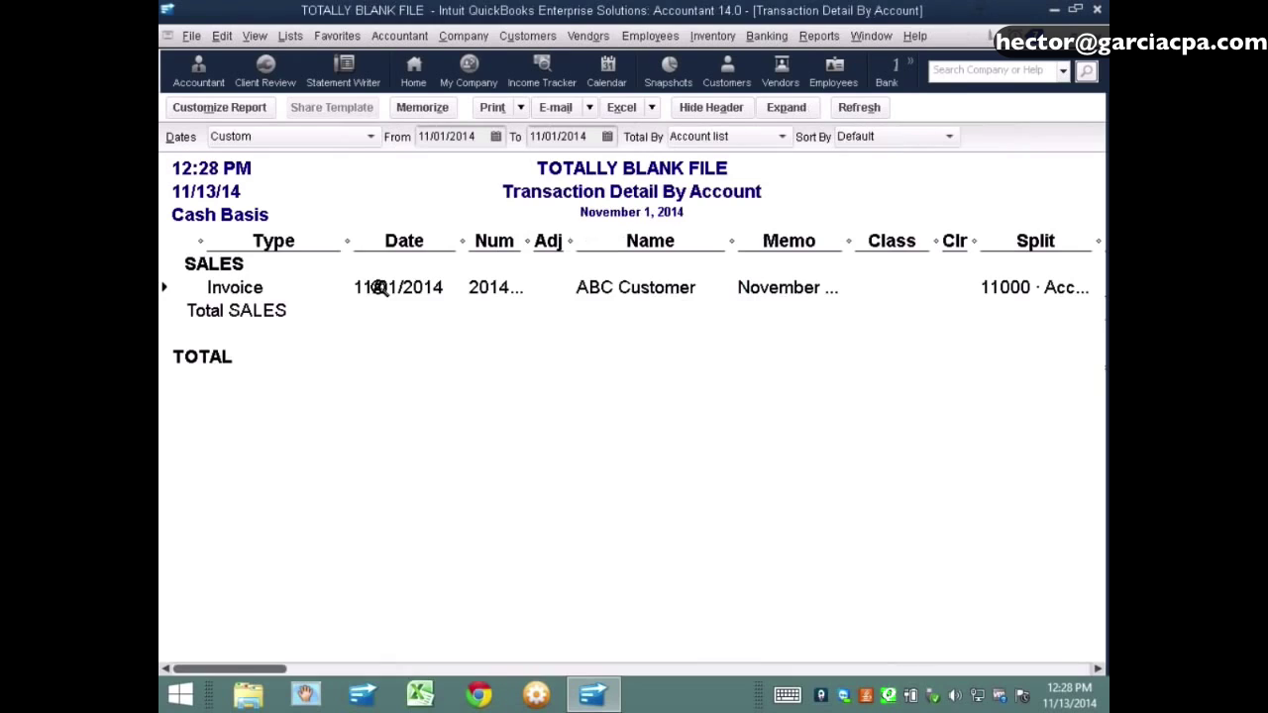
left_click(386, 287)
key("alt+p")
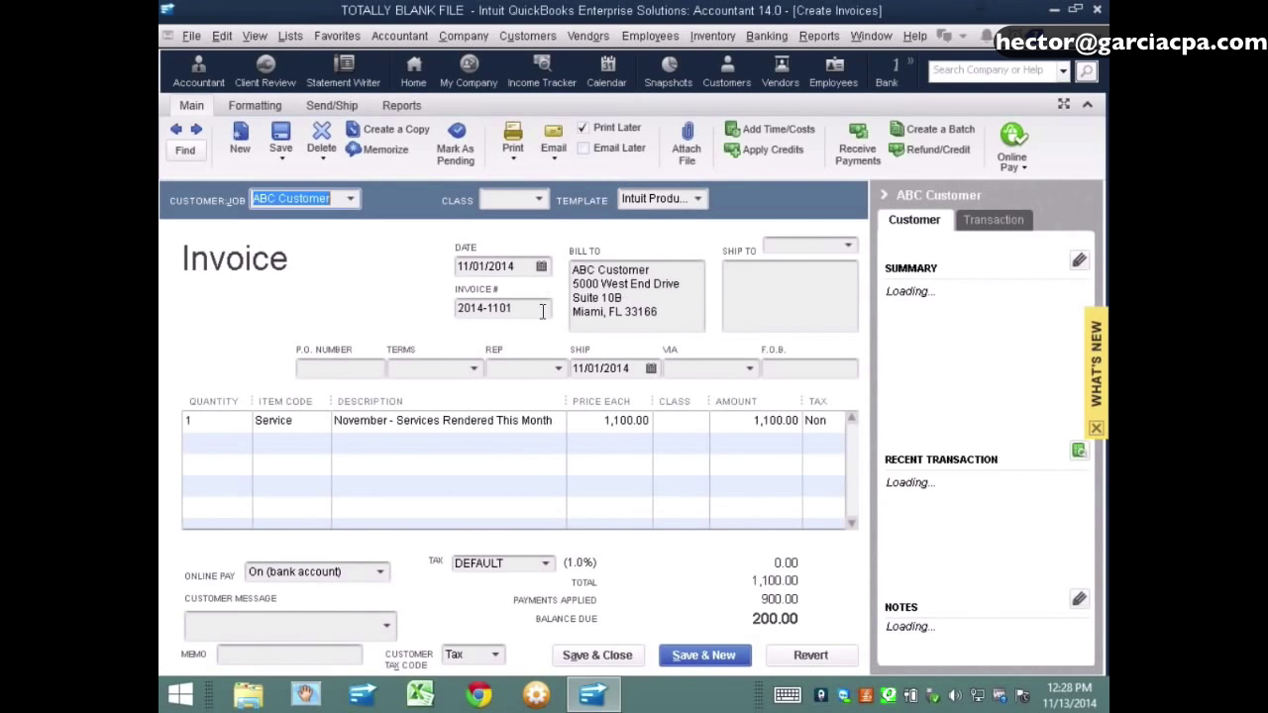
key("Escape")
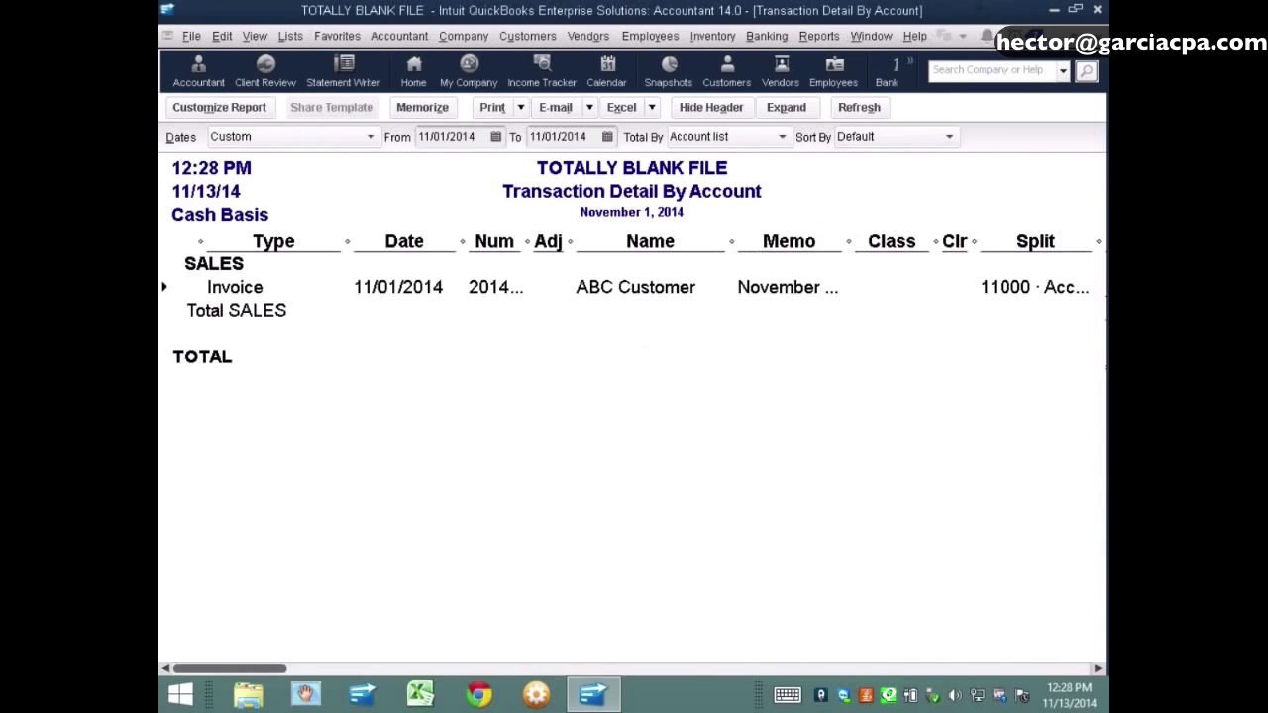
key("Escape")
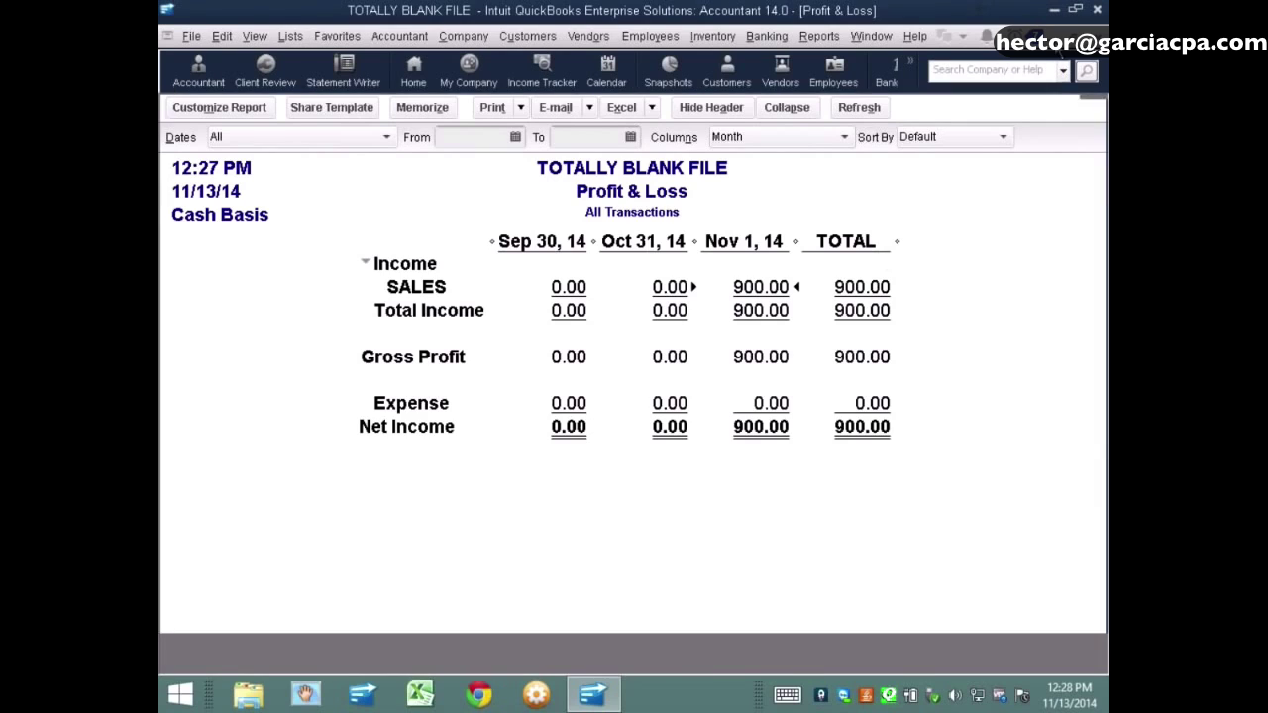
- Restore the report windows from full size, narrow the Profit & Loss report beside the home page, and close the transaction detail report
left_click(1070, 40)
left_click_drag(527, 201, 492, 119)
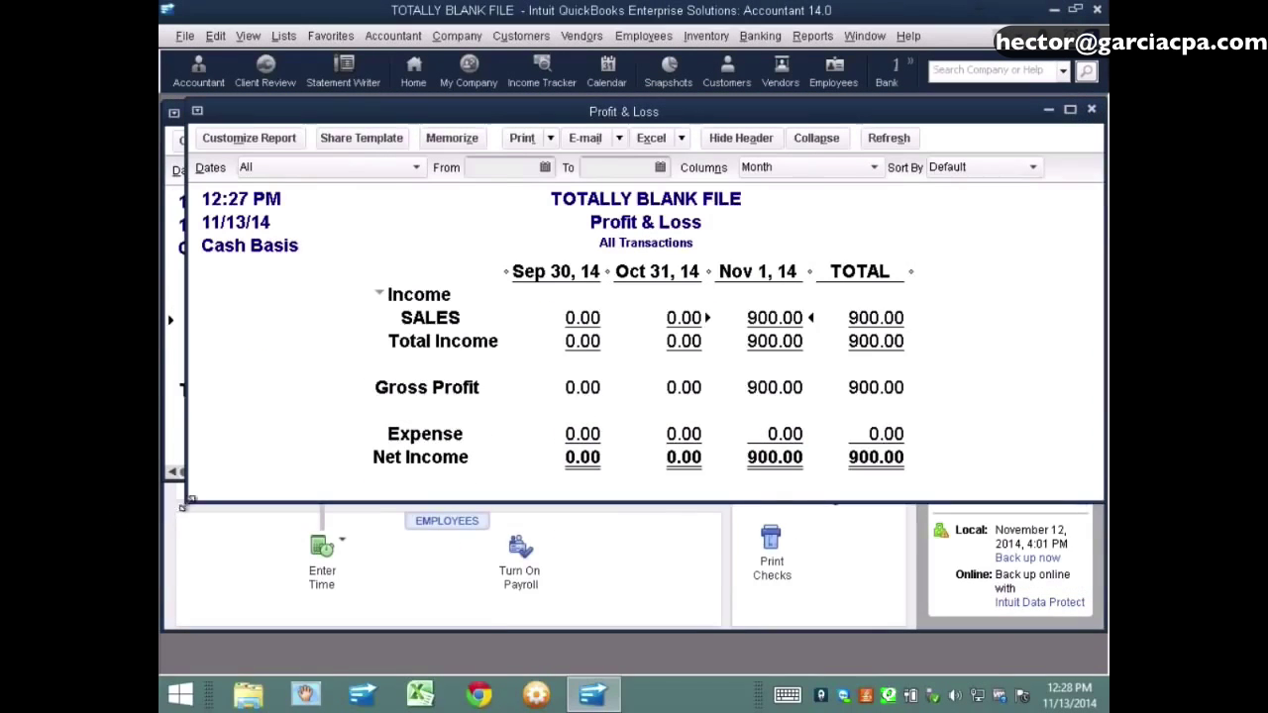
left_click_drag(187, 501, 606, 632)
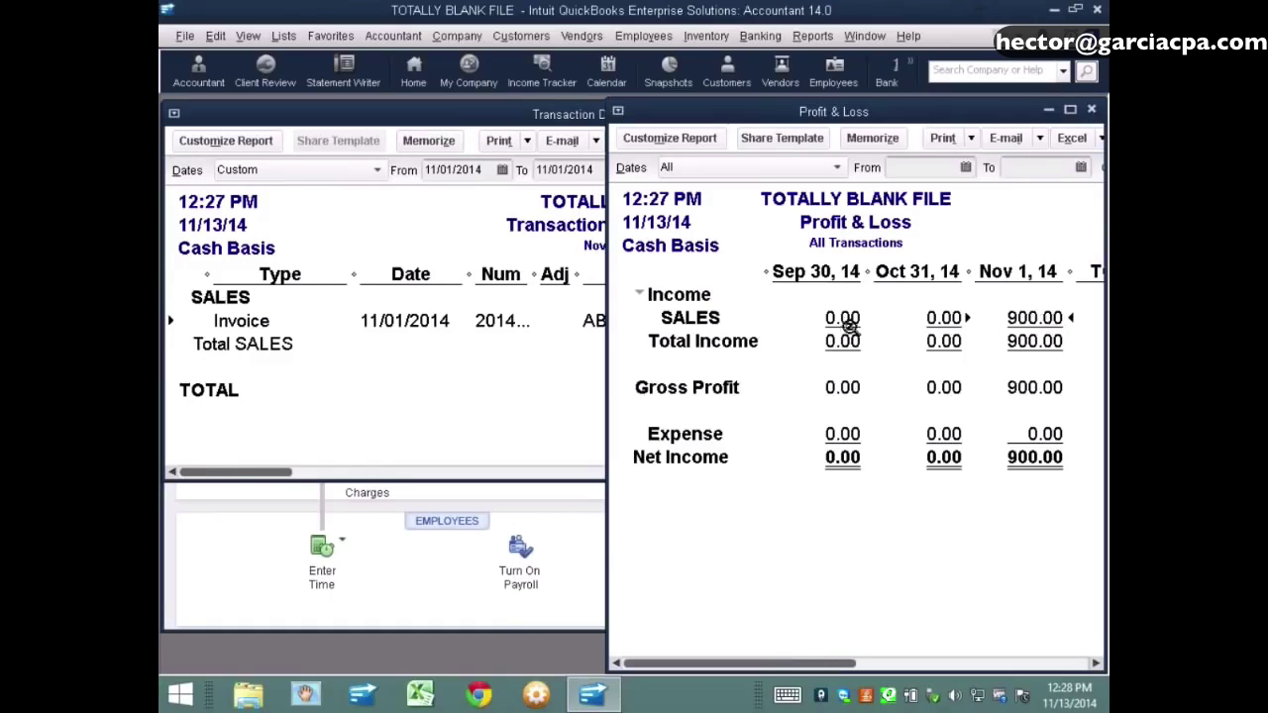
double_click(174, 113)
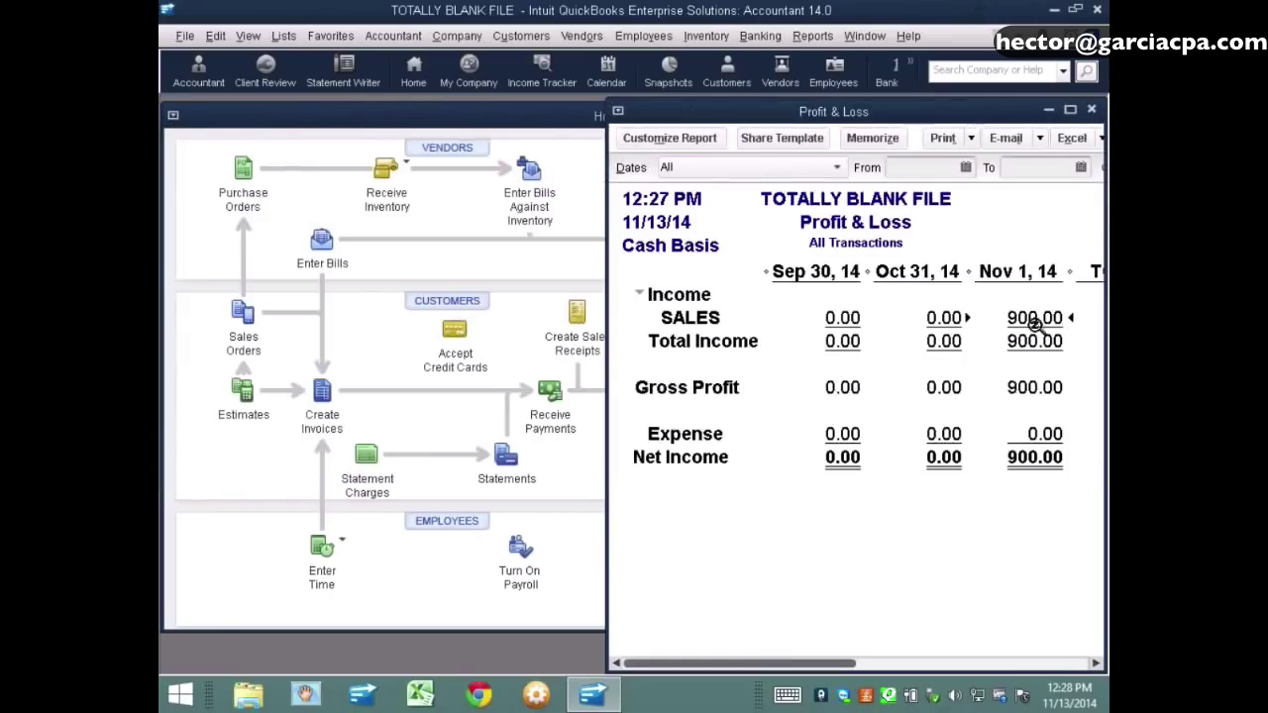
- Reopen the 900.00 customer payment dated 09/01/2014, unapply it from invoice 2014-1101, and save the change
left_click(503, 39)
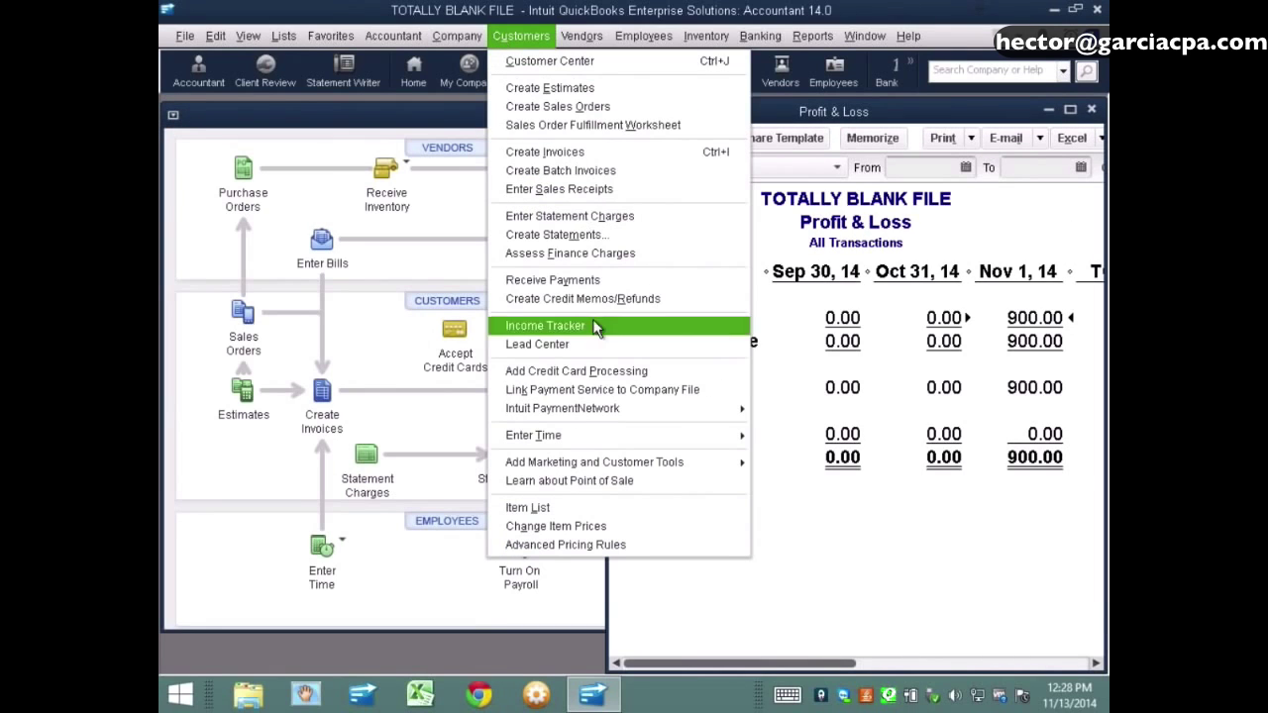
left_click(553, 281)
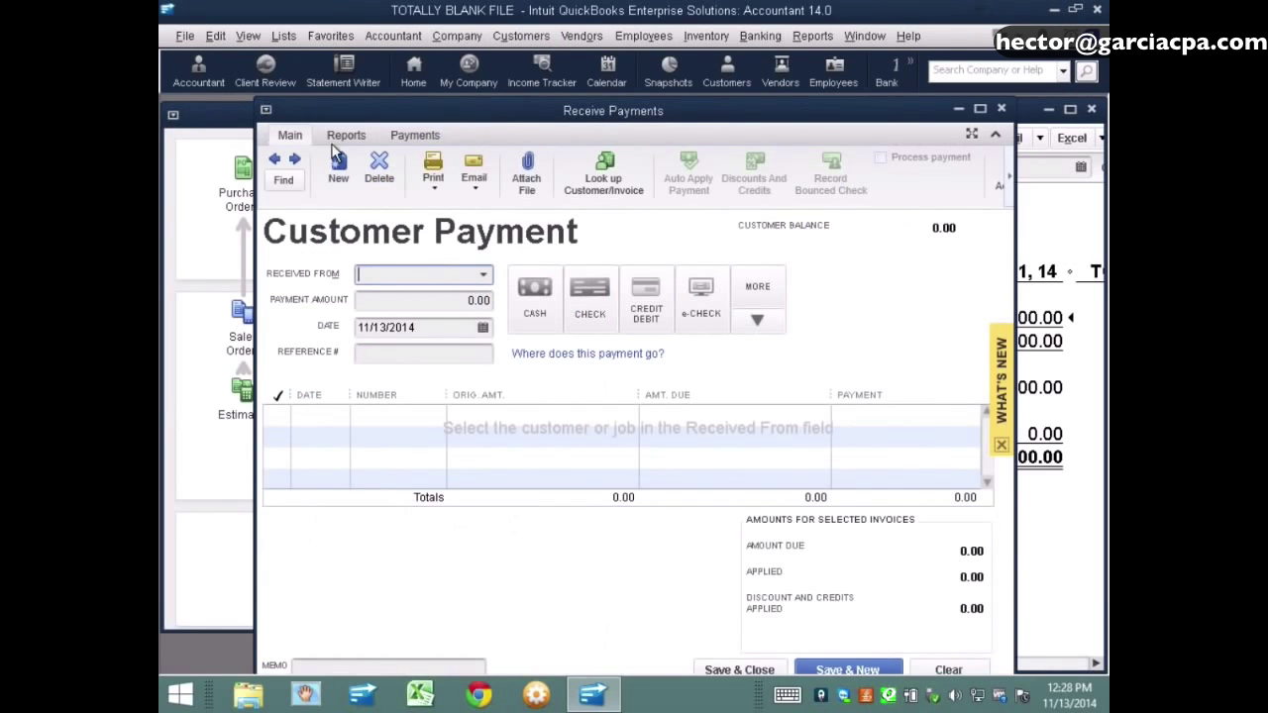
left_click(277, 159)
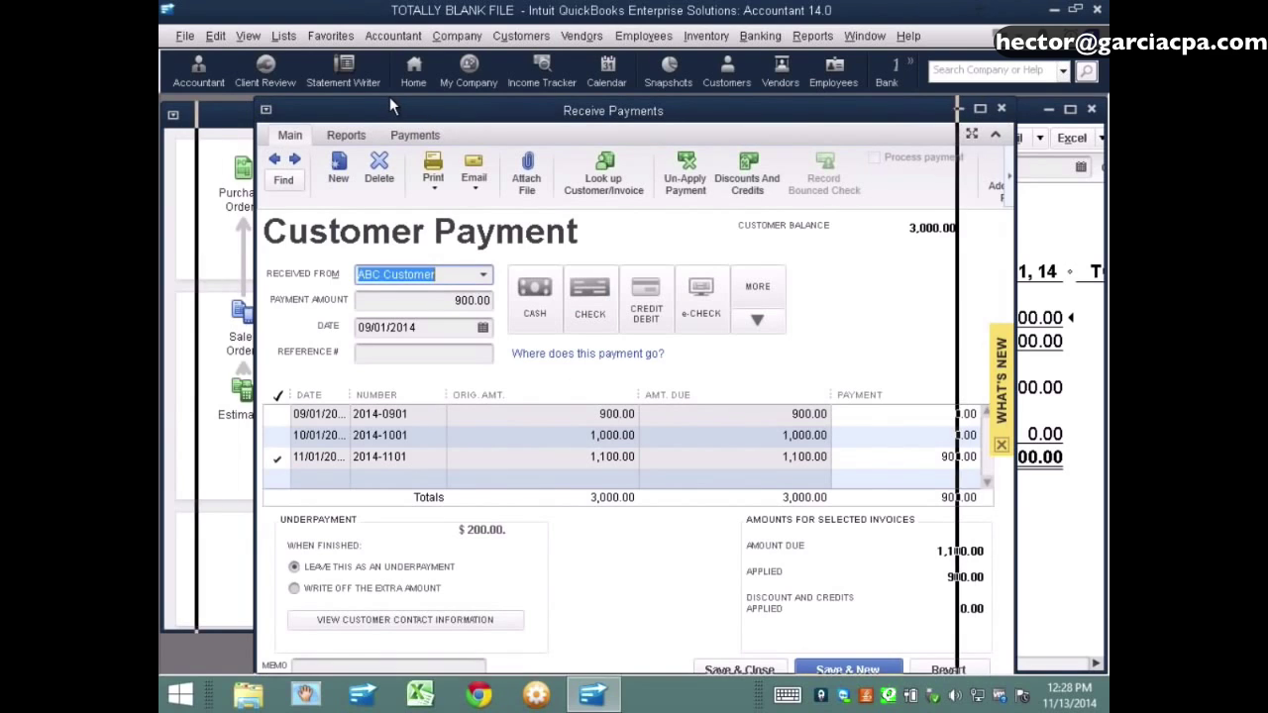
left_click_drag(390, 96, 305, 87)
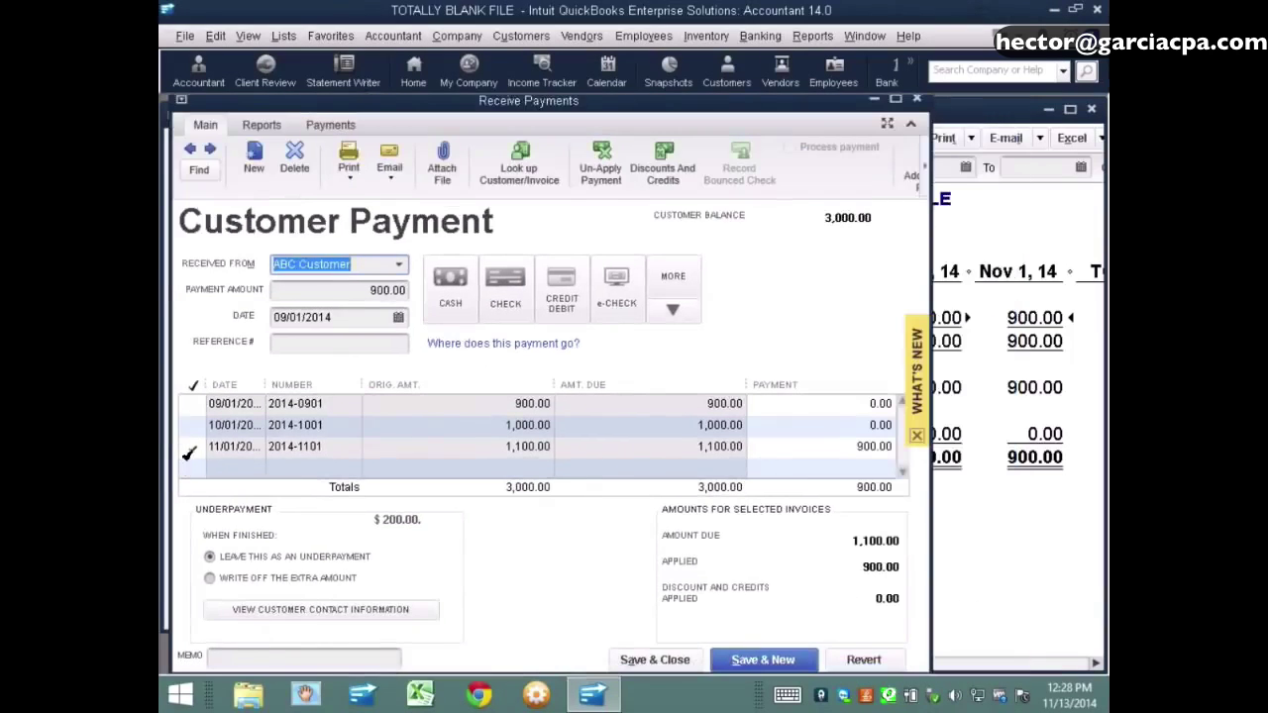
left_click(189, 452)
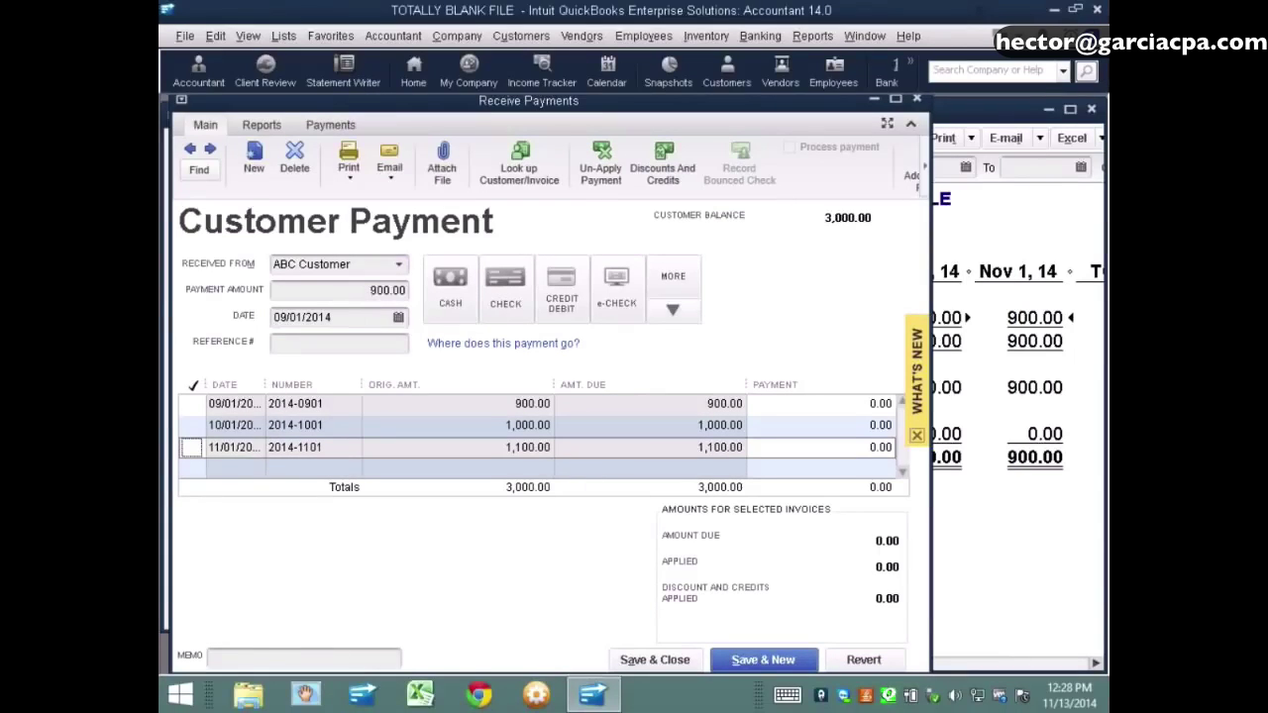
left_click(355, 314)
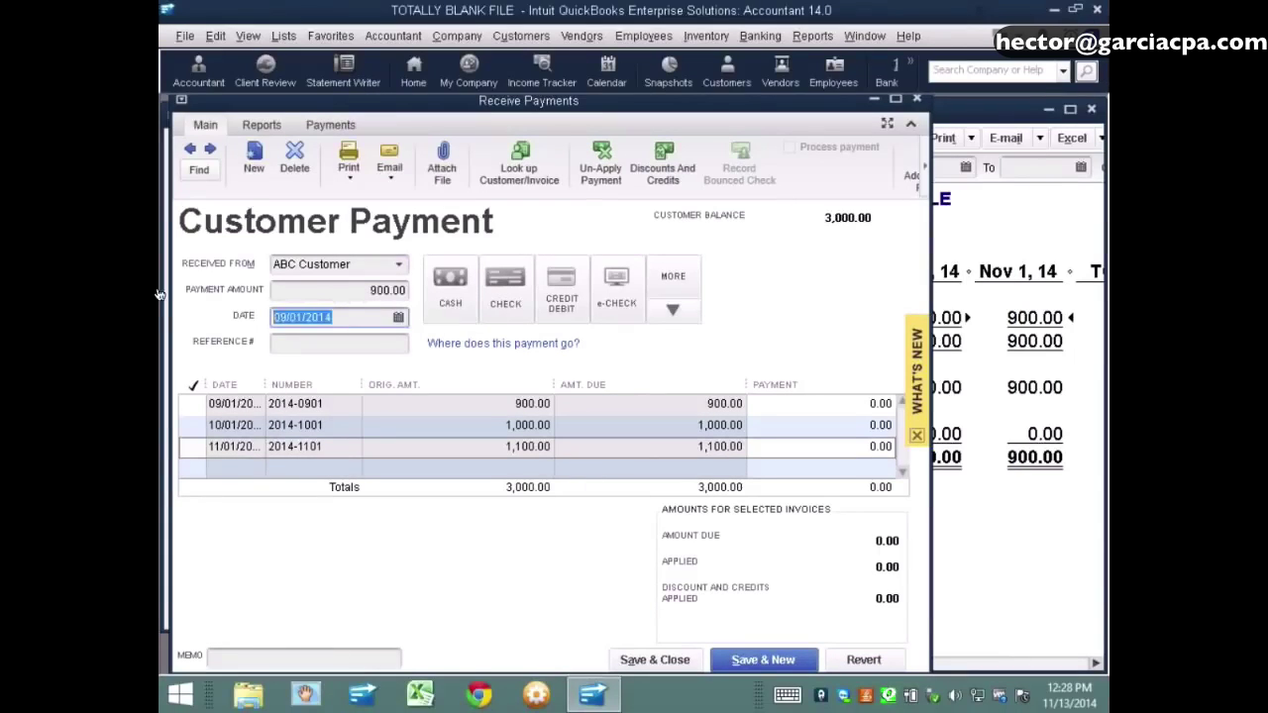
left_click(657, 664)
left_click(548, 231)
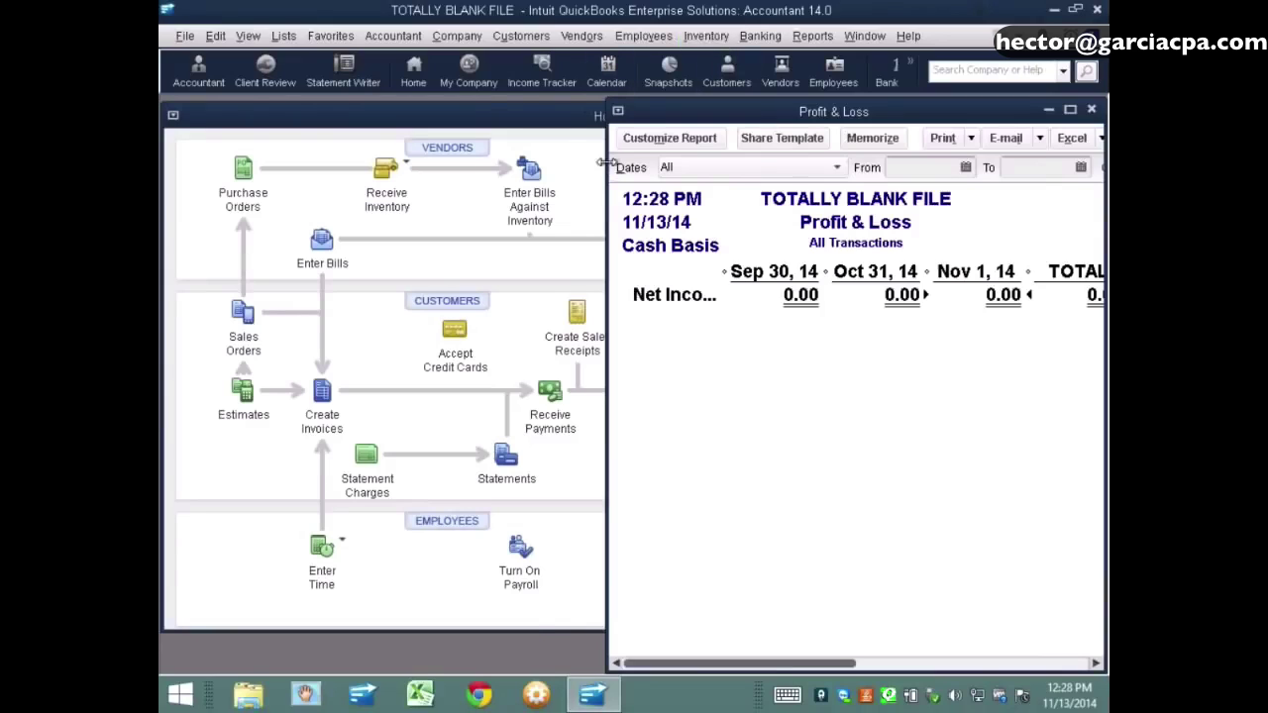
- Widen the Profit & Loss window, then date the 900.00 payment 10/01/2014, apply it to invoice 2014-1001, and save it
left_click_drag(608, 165, 551, 162)
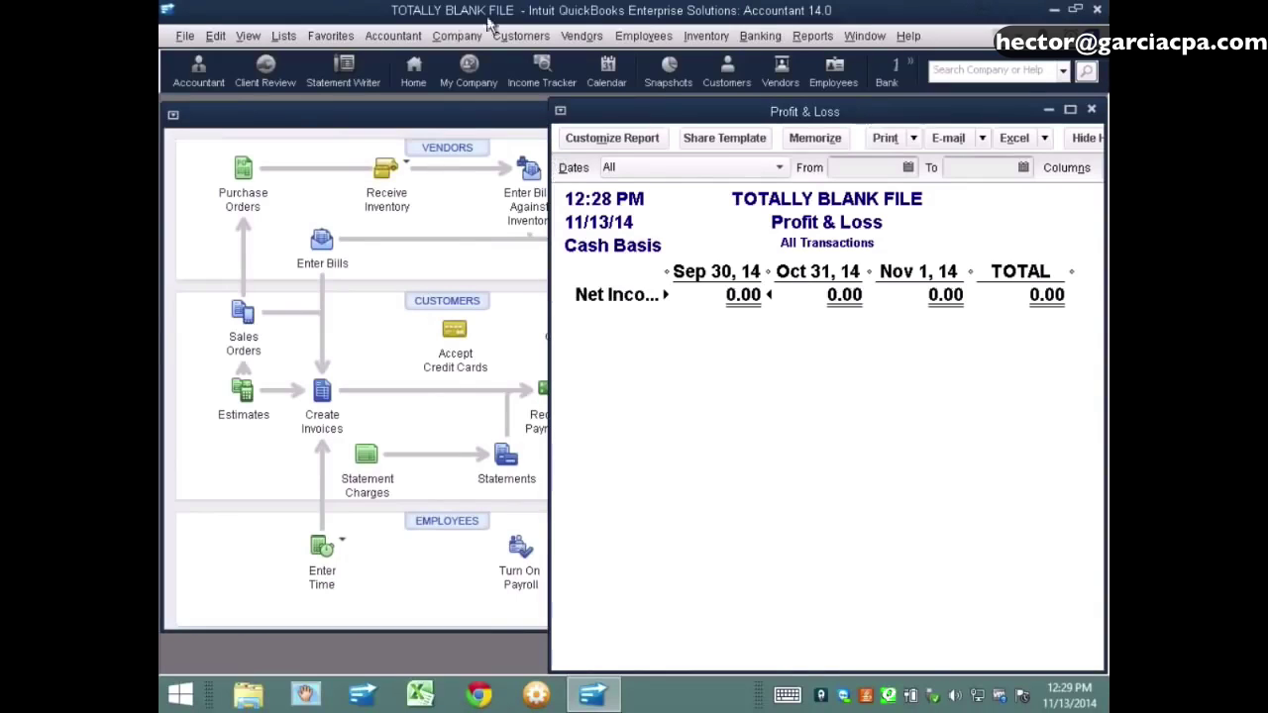
left_click(456, 35)
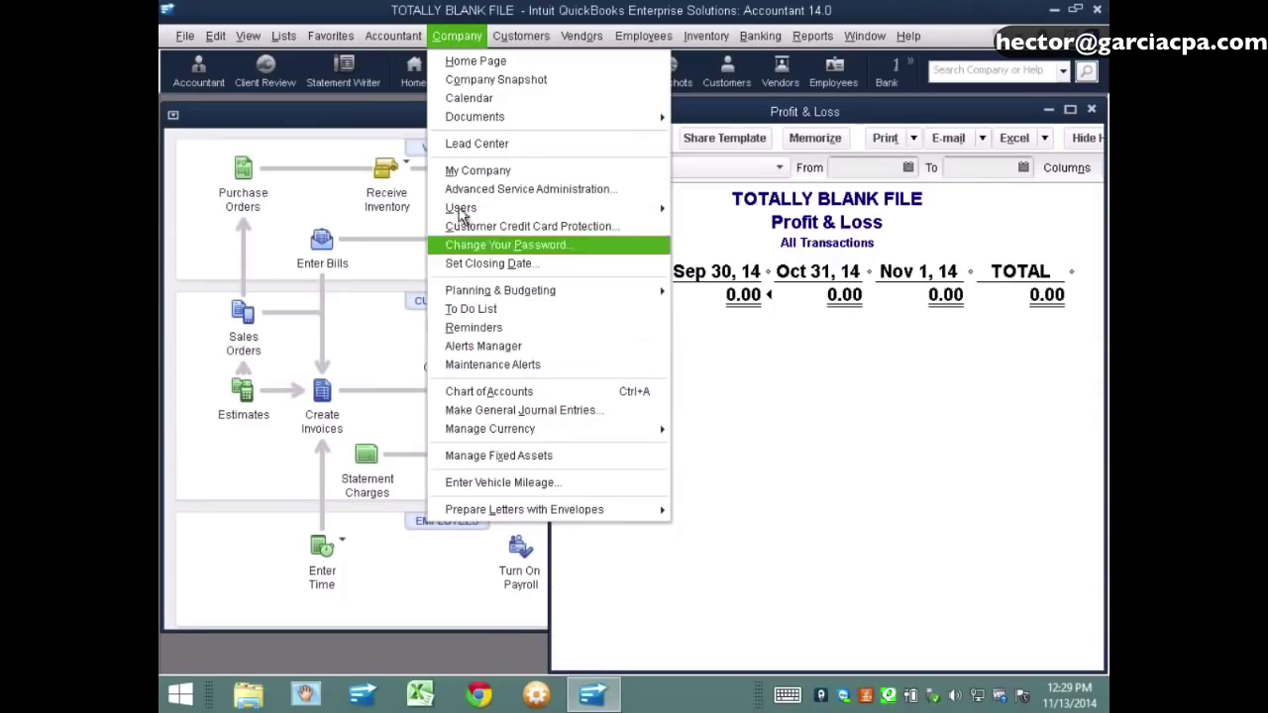
mouse_move(501, 45)
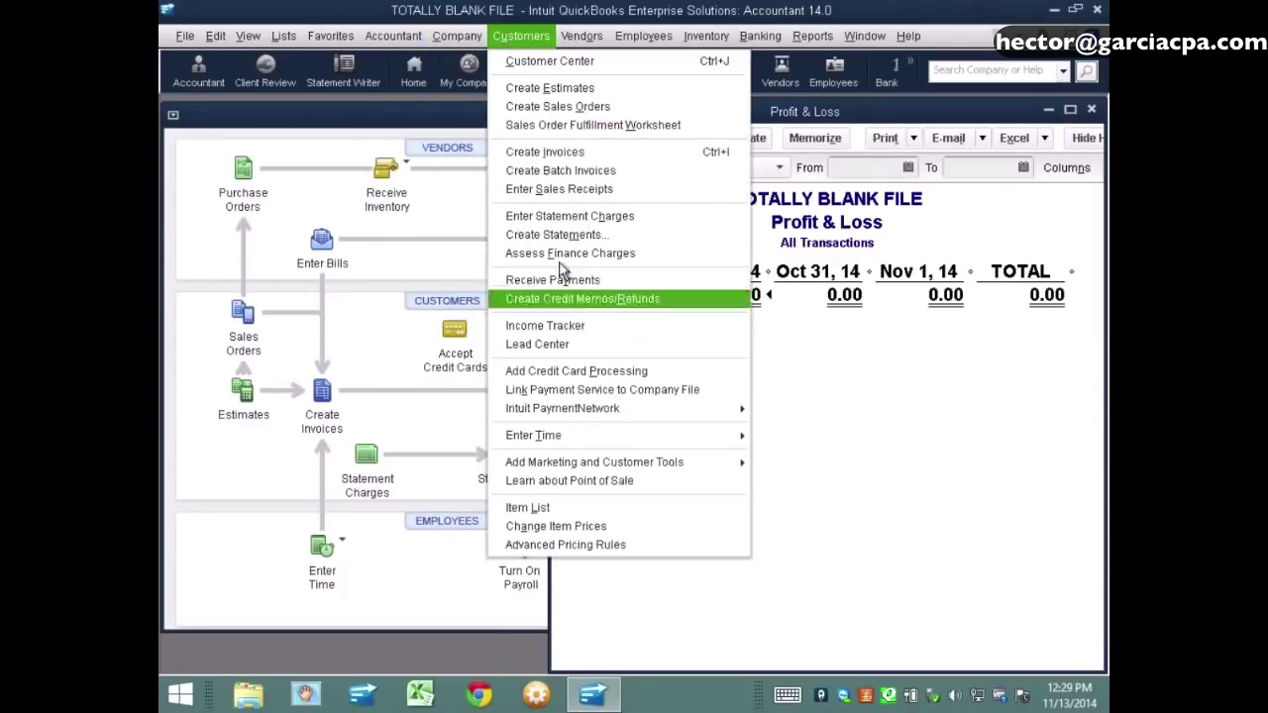
left_click(552, 281)
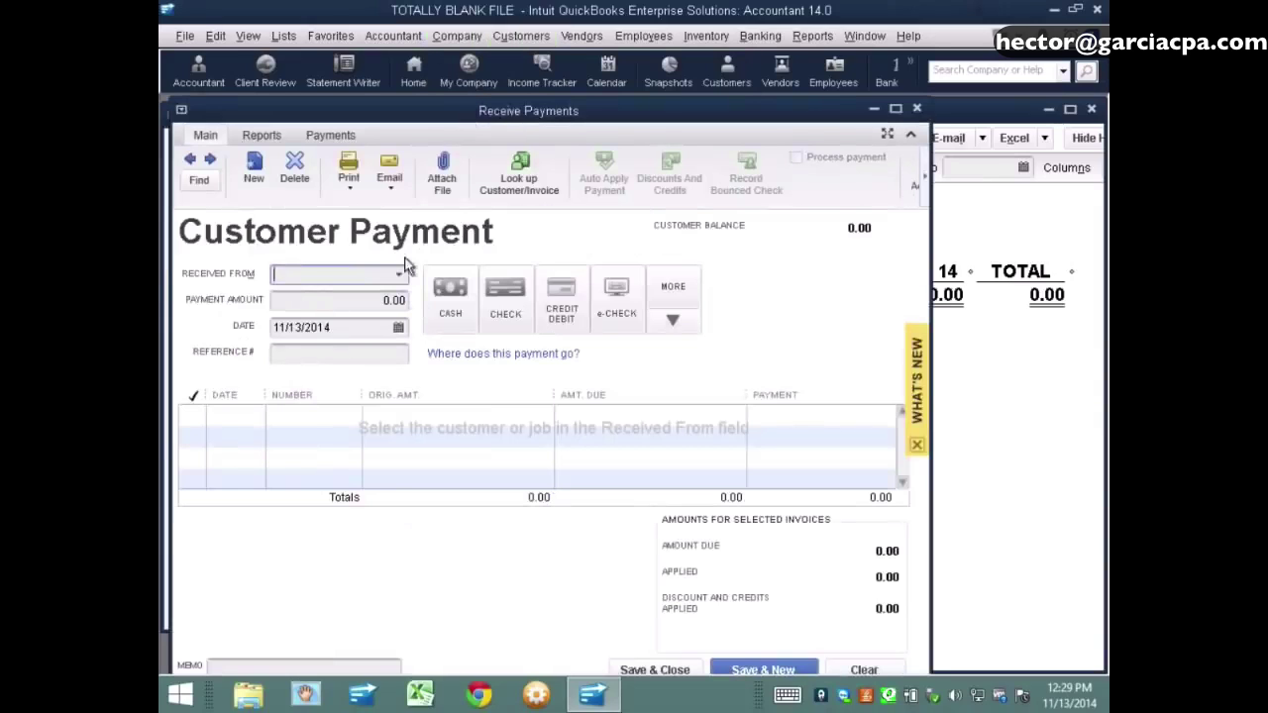
left_click(190, 164)
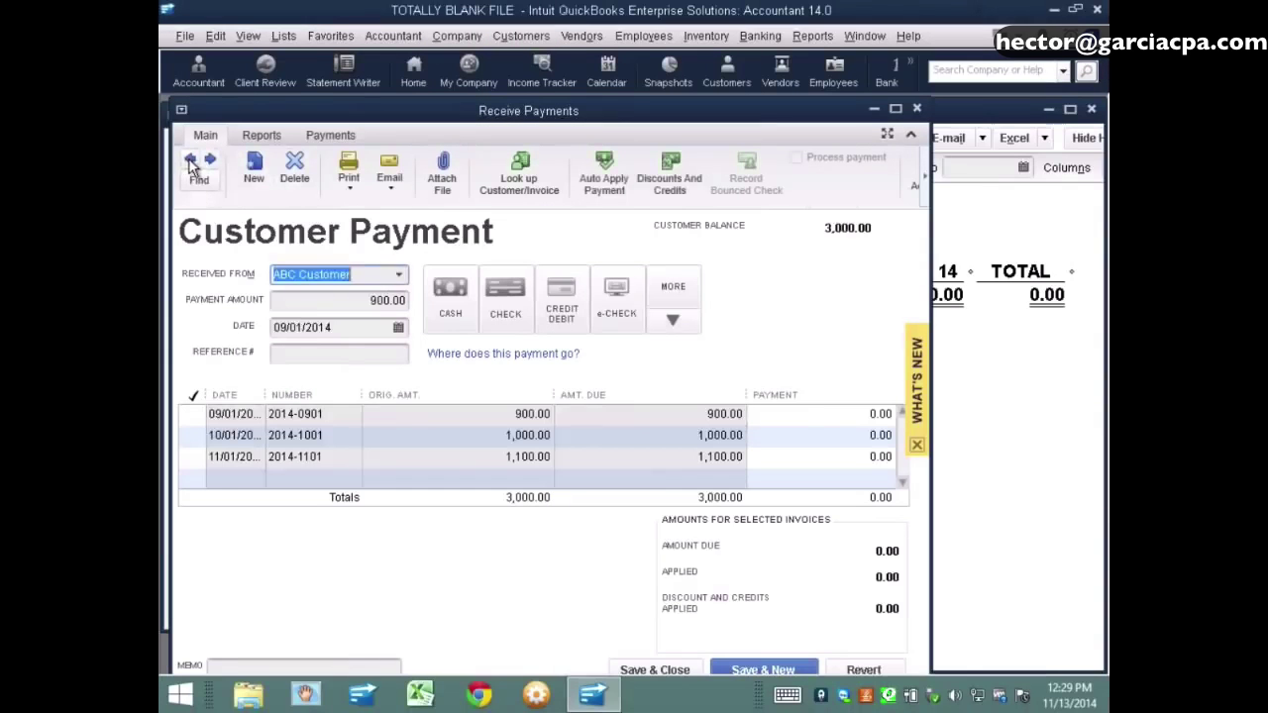
left_click(397, 327)
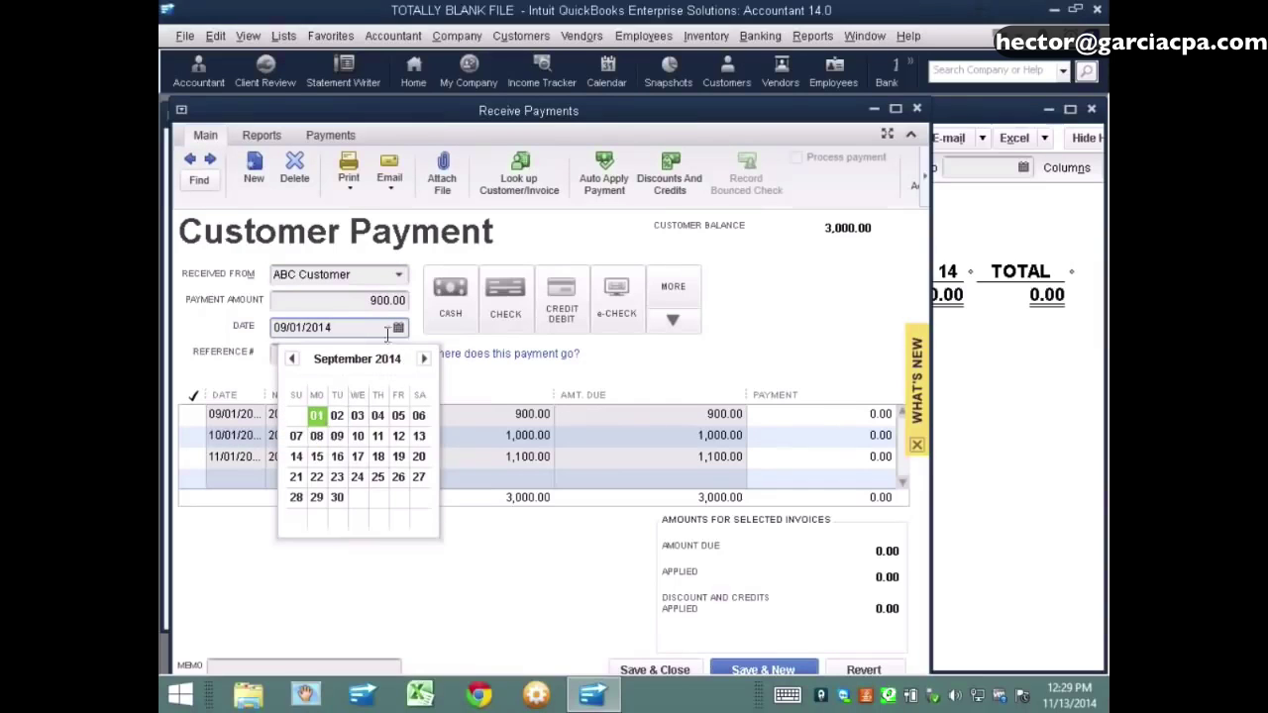
left_click(424, 358)
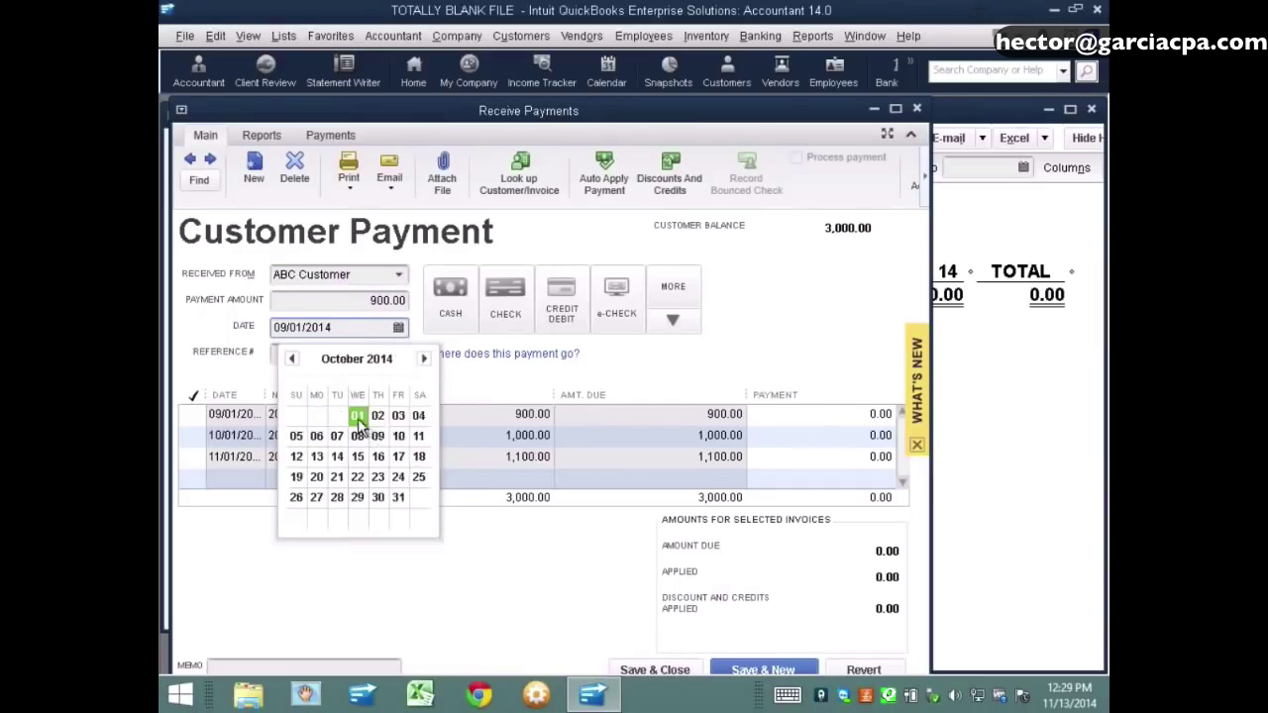
left_click(358, 415)
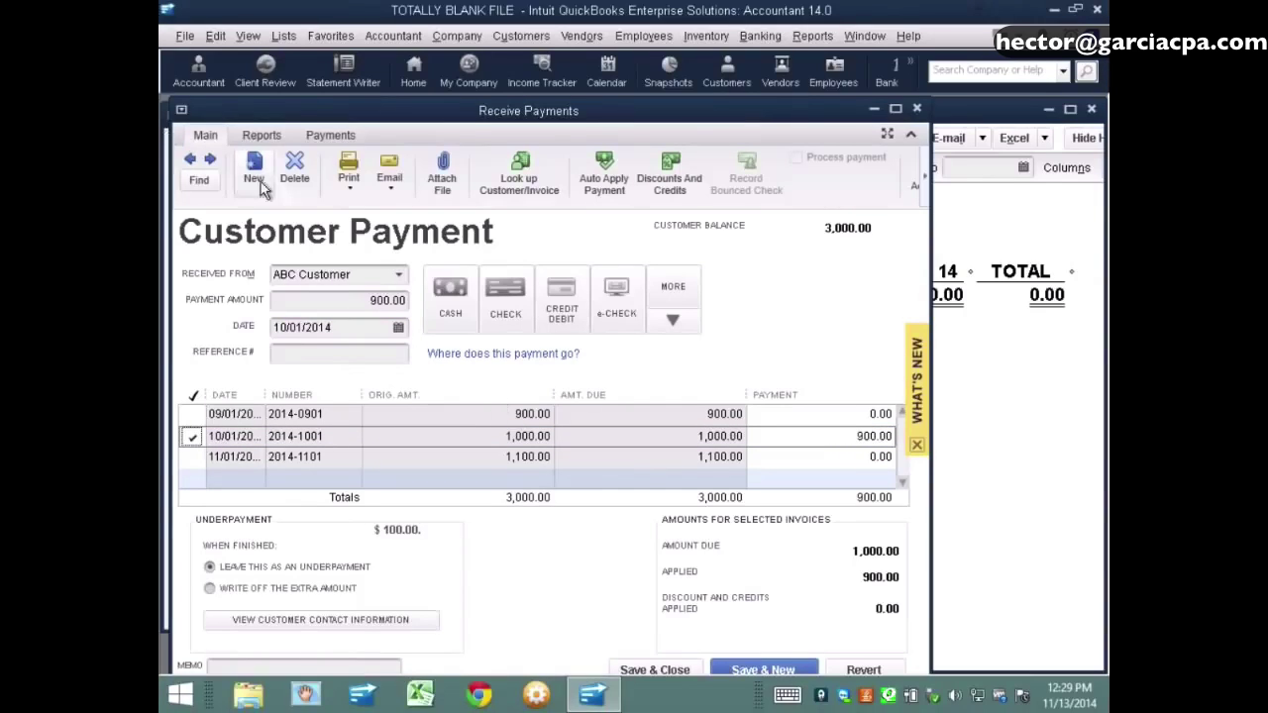
left_click(655, 670)
left_click(552, 230)
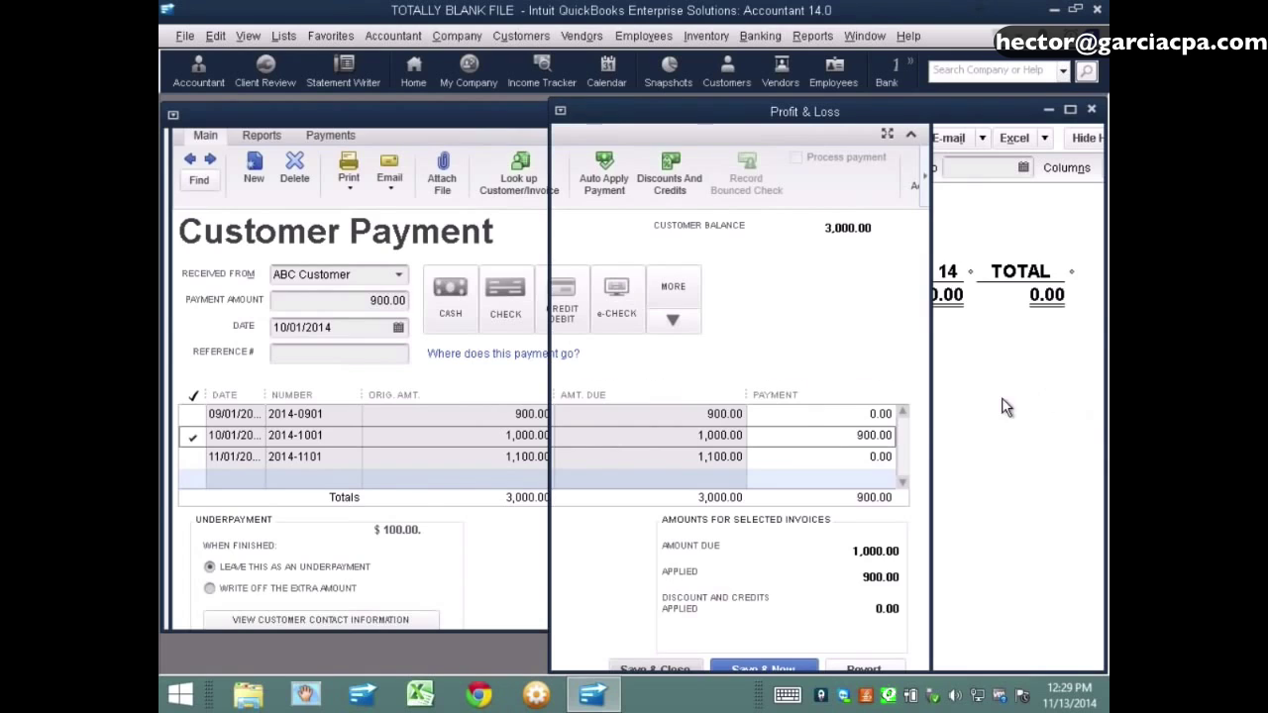
- Reopen the 900.00 customer payment dated 10/01/2014 and unapply it from invoice 2014-1001
left_click(522, 35)
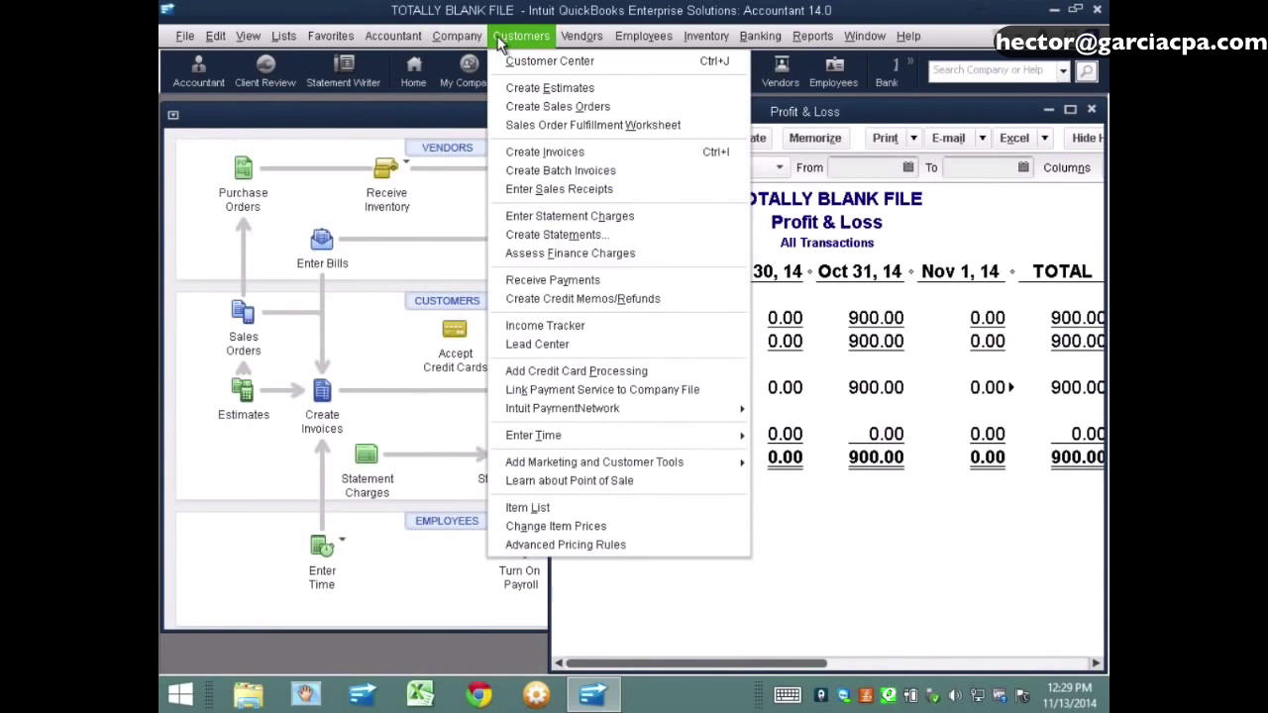
left_click(525, 284)
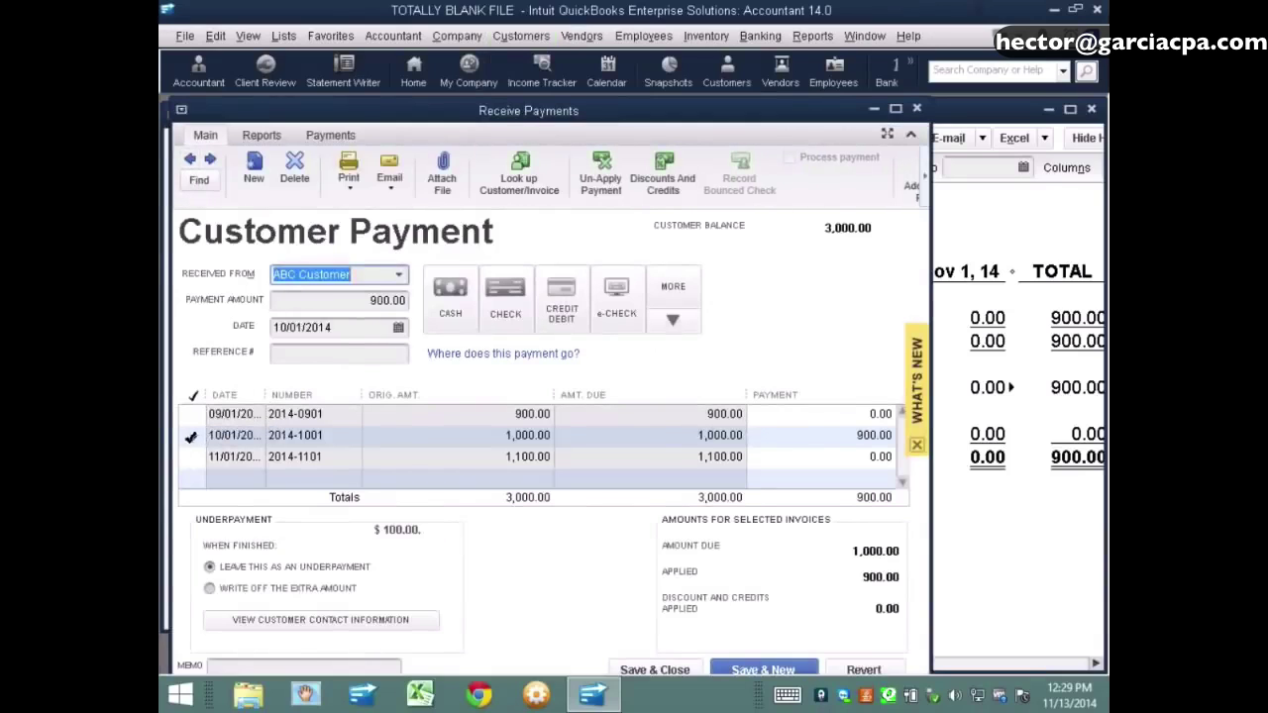
left_click(192, 436)
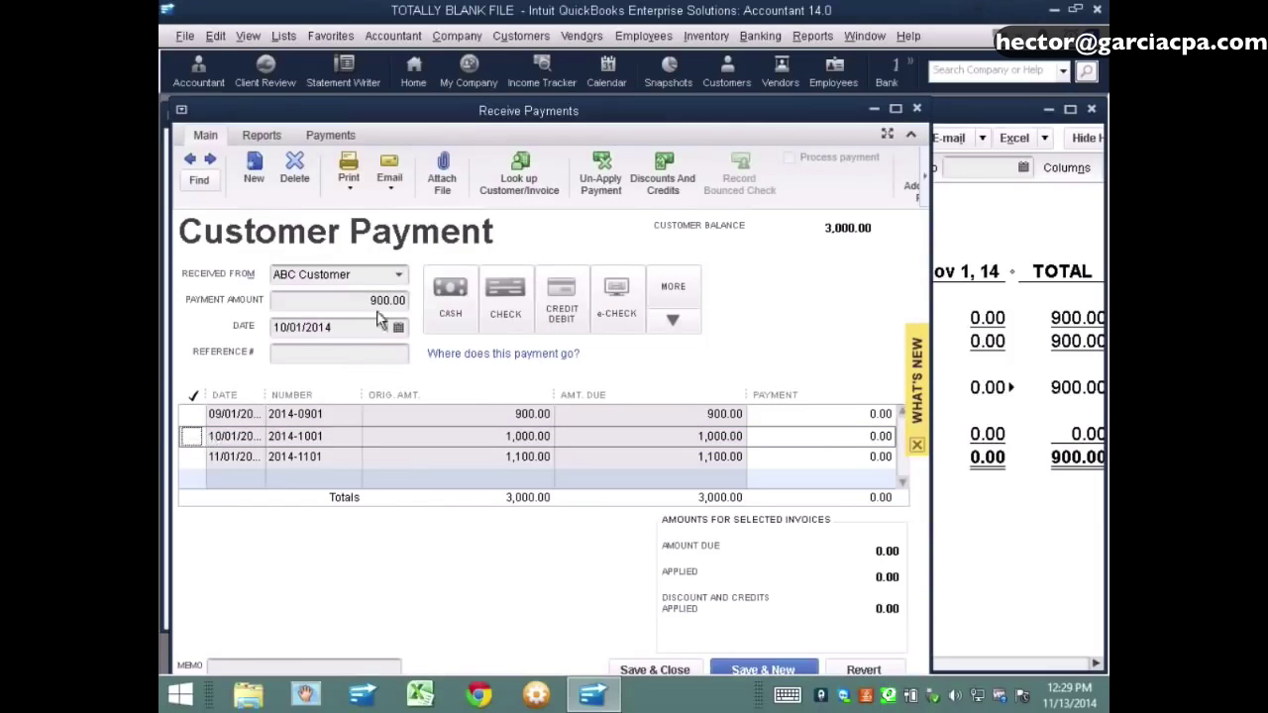
left_click(344, 328)
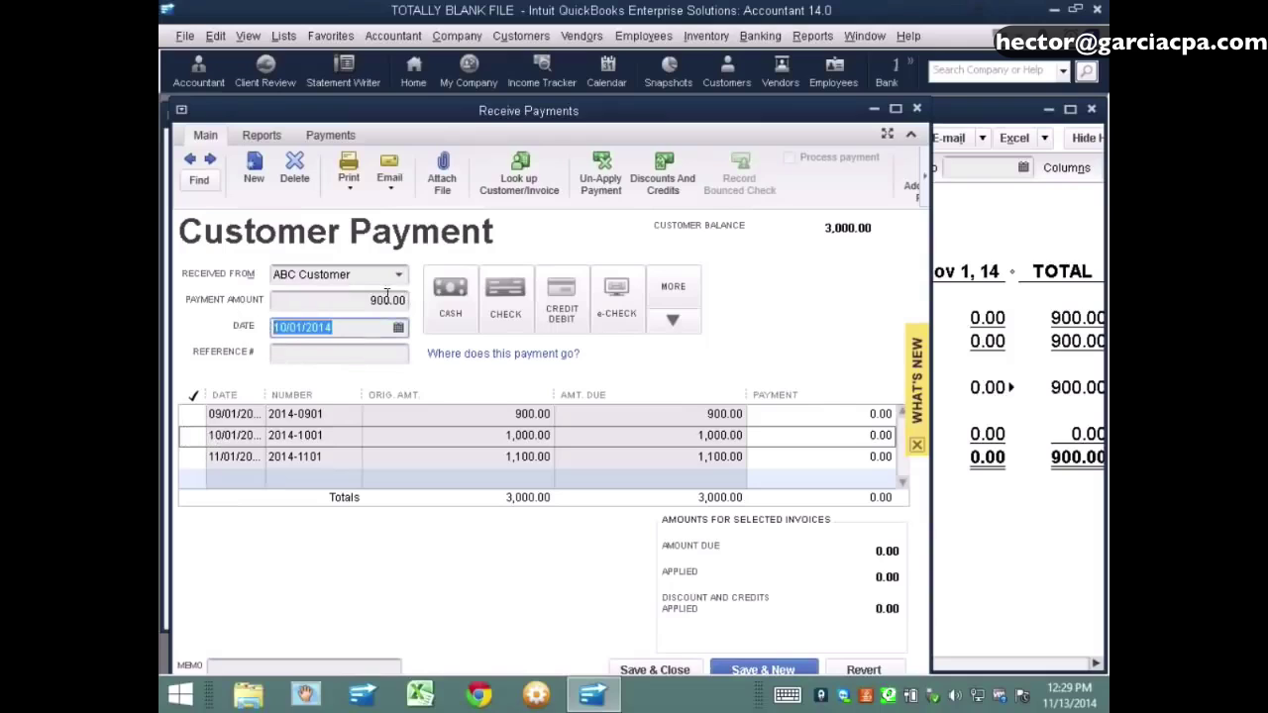
- Split the payment by applying 500.00 to invoice 2014-0901 and 400.00 to invoice 2014-1101, and save it
left_click(193, 417)
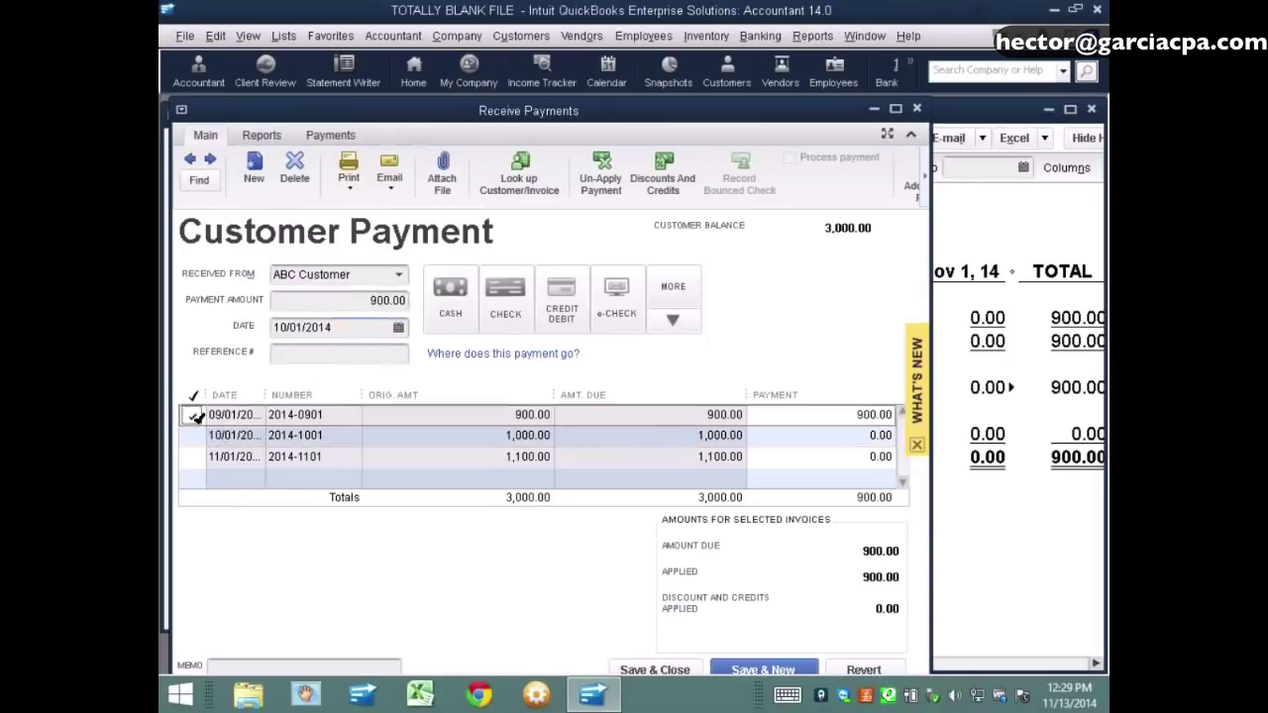
left_click(838, 416)
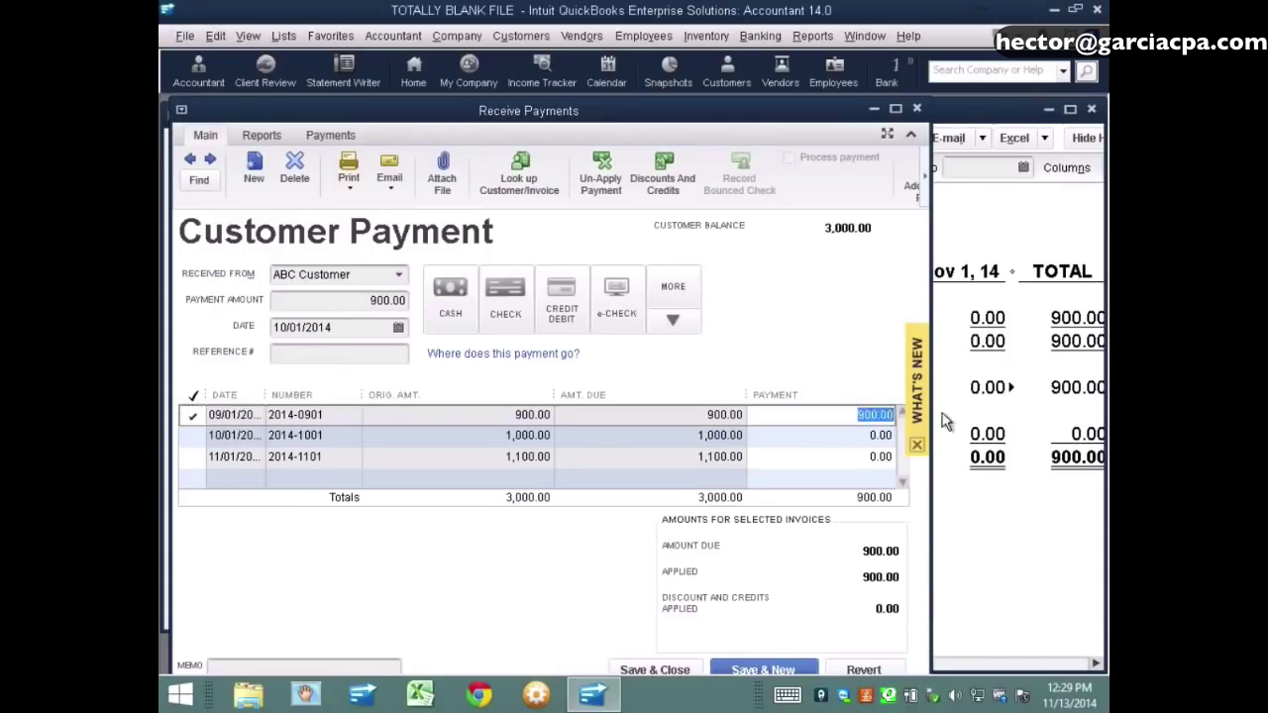
type("500")
left_click(194, 458)
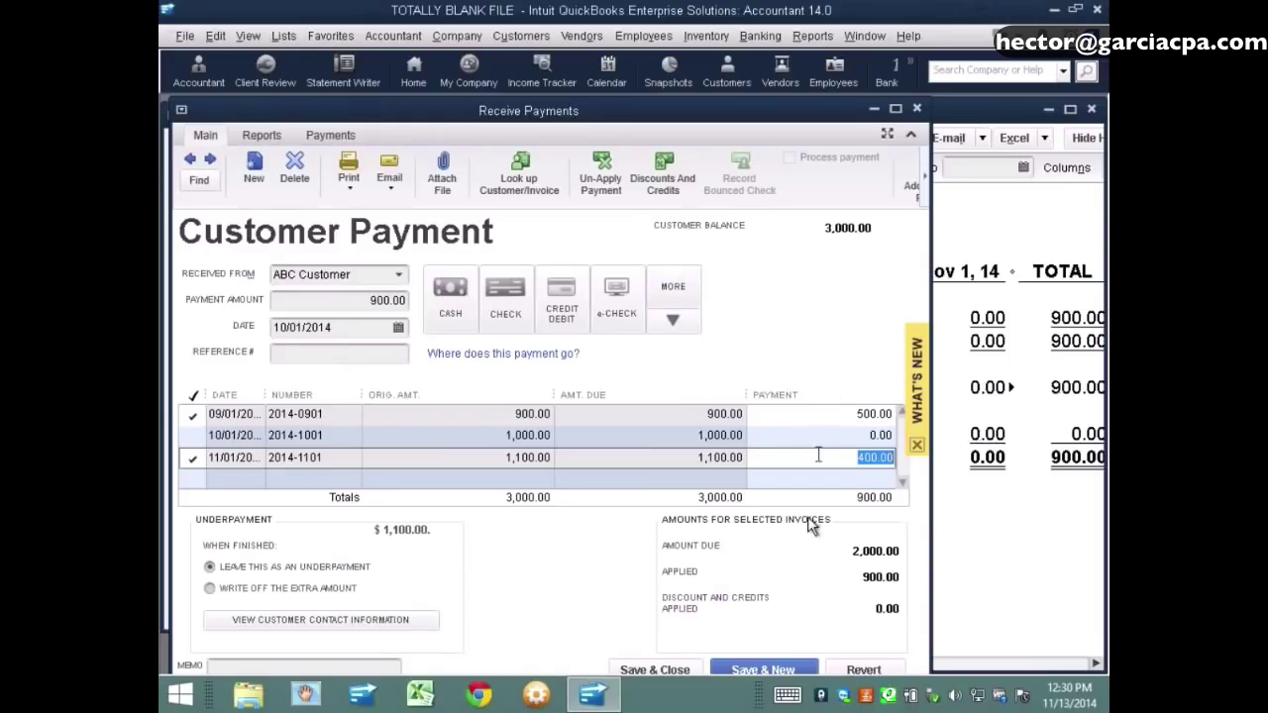
left_click(652, 672)
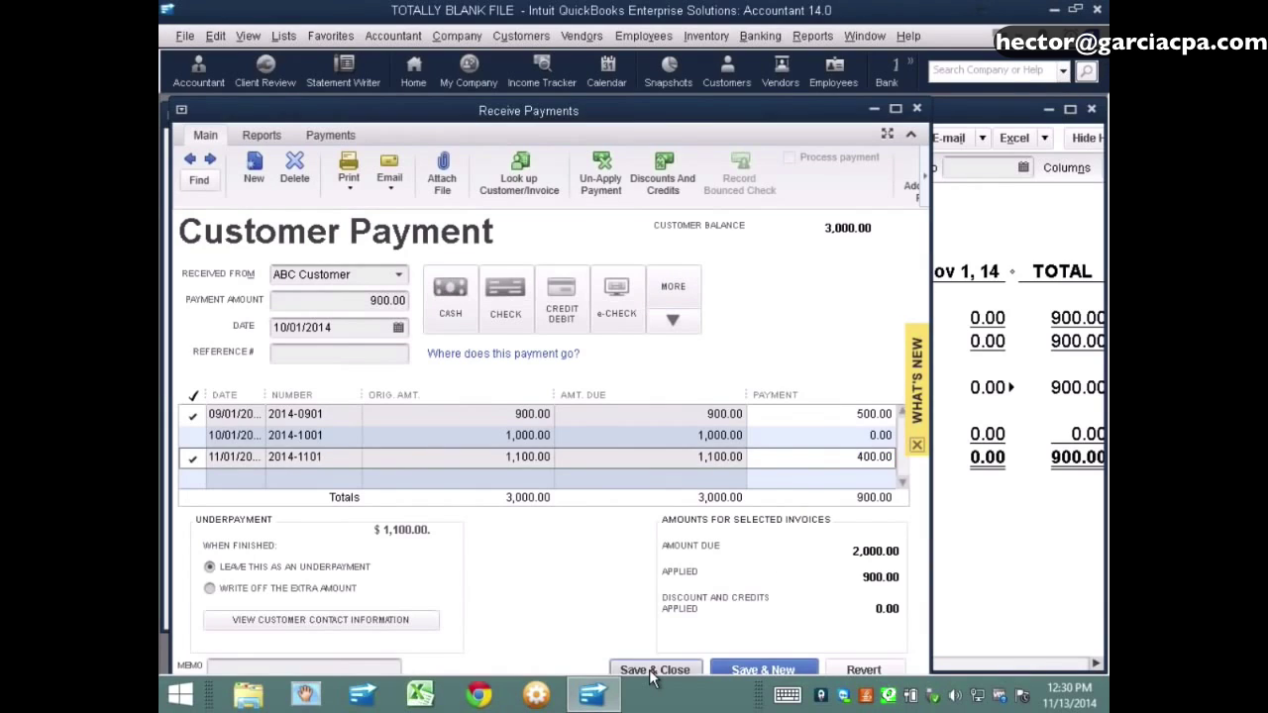
key("Return")
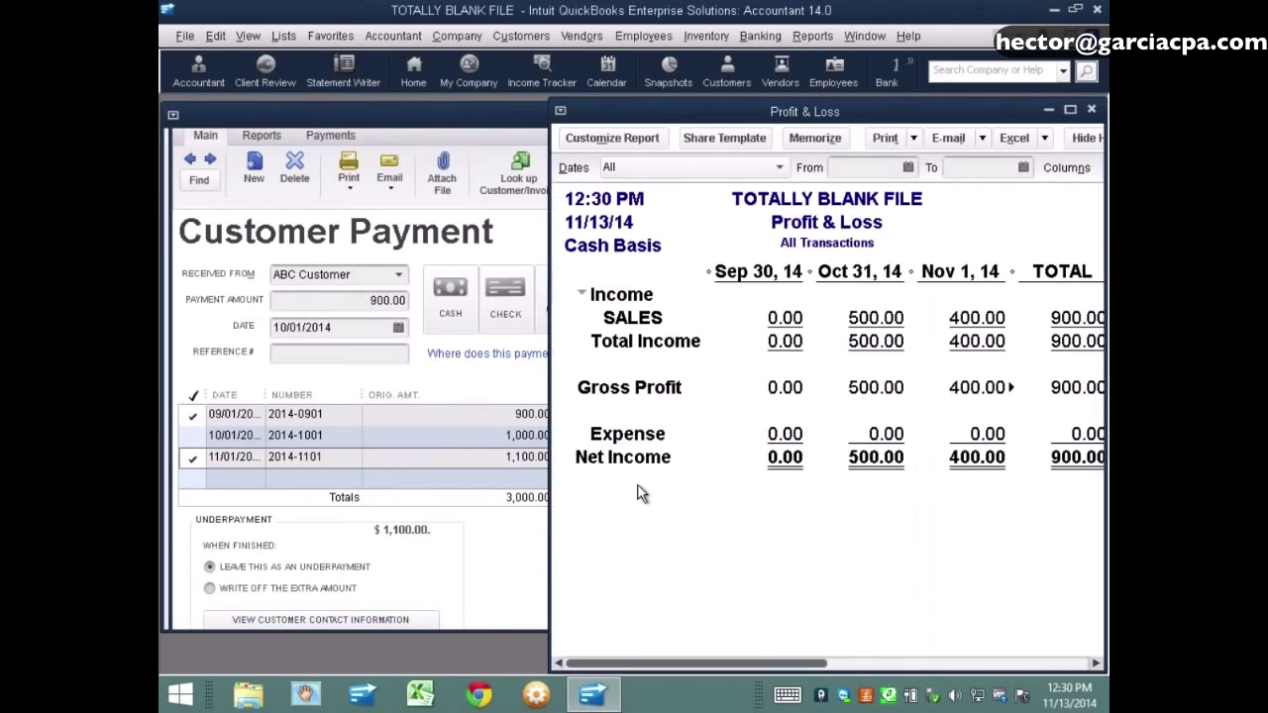
- Widen the Profit & Loss window and start a custom Transaction Detail report with the date range Last Month
left_click_drag(548, 279, 452, 279)
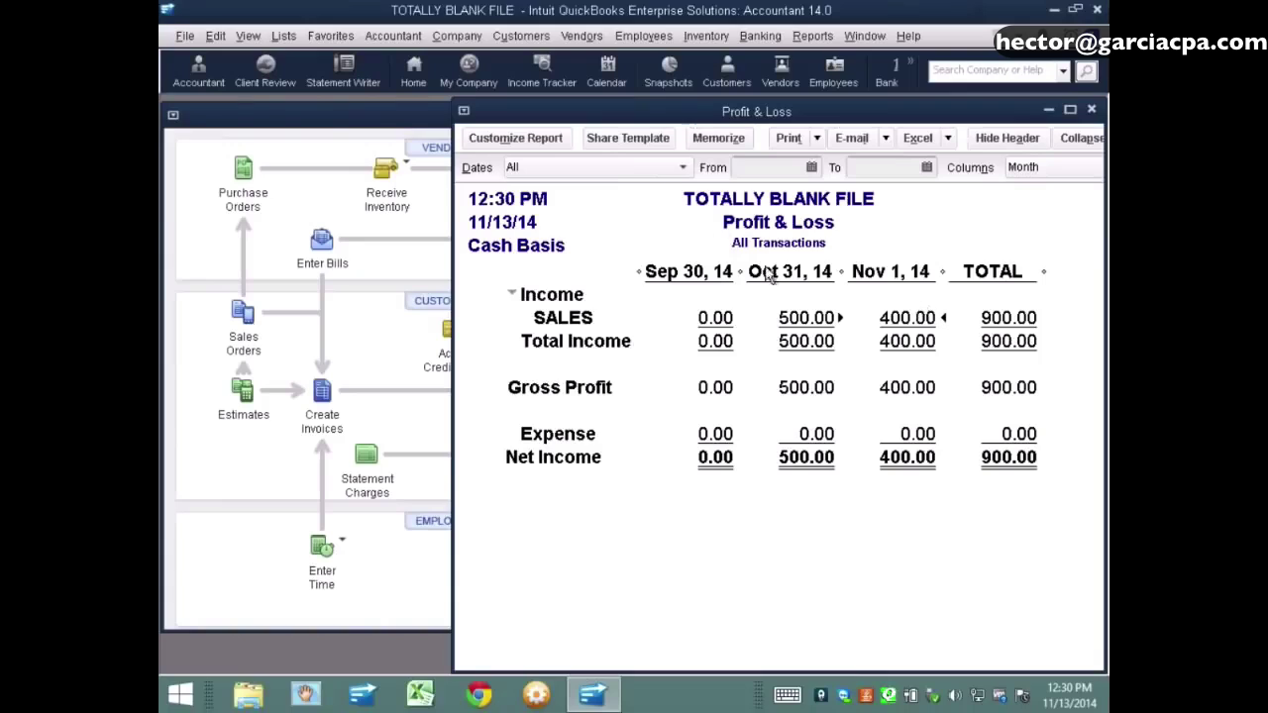
left_click(815, 38)
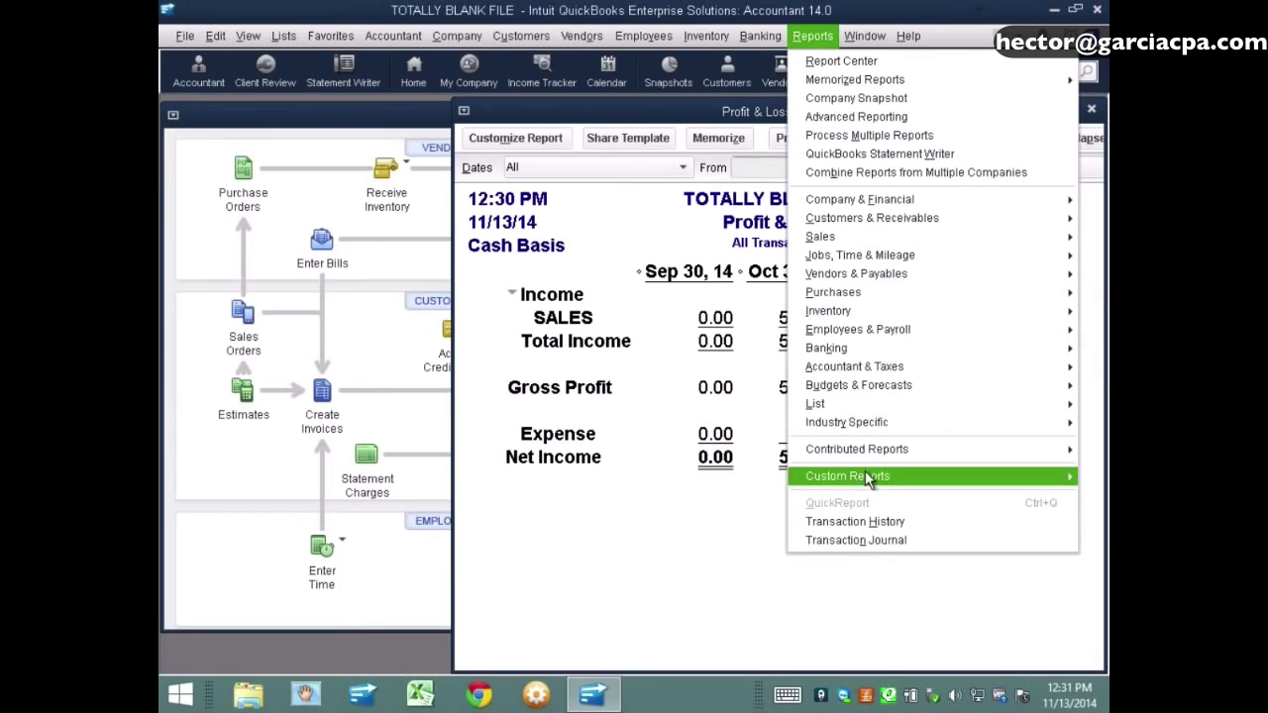
mouse_move(863, 473)
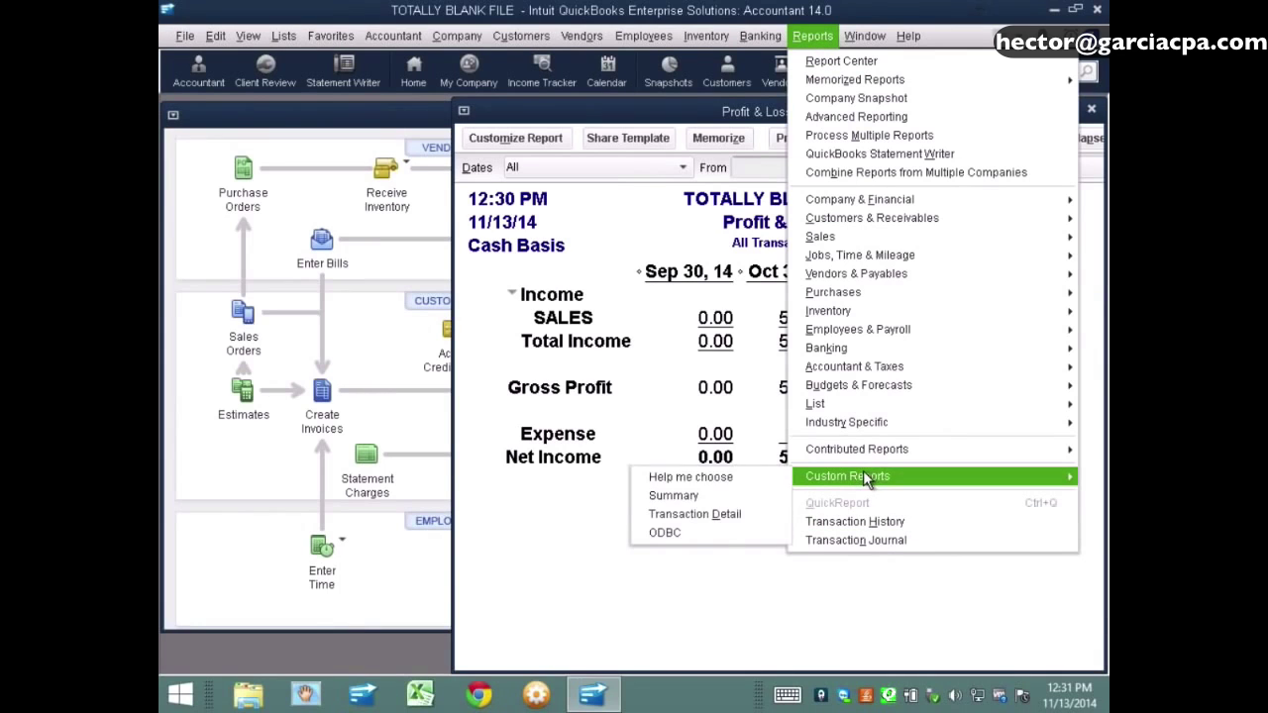
left_click(698, 514)
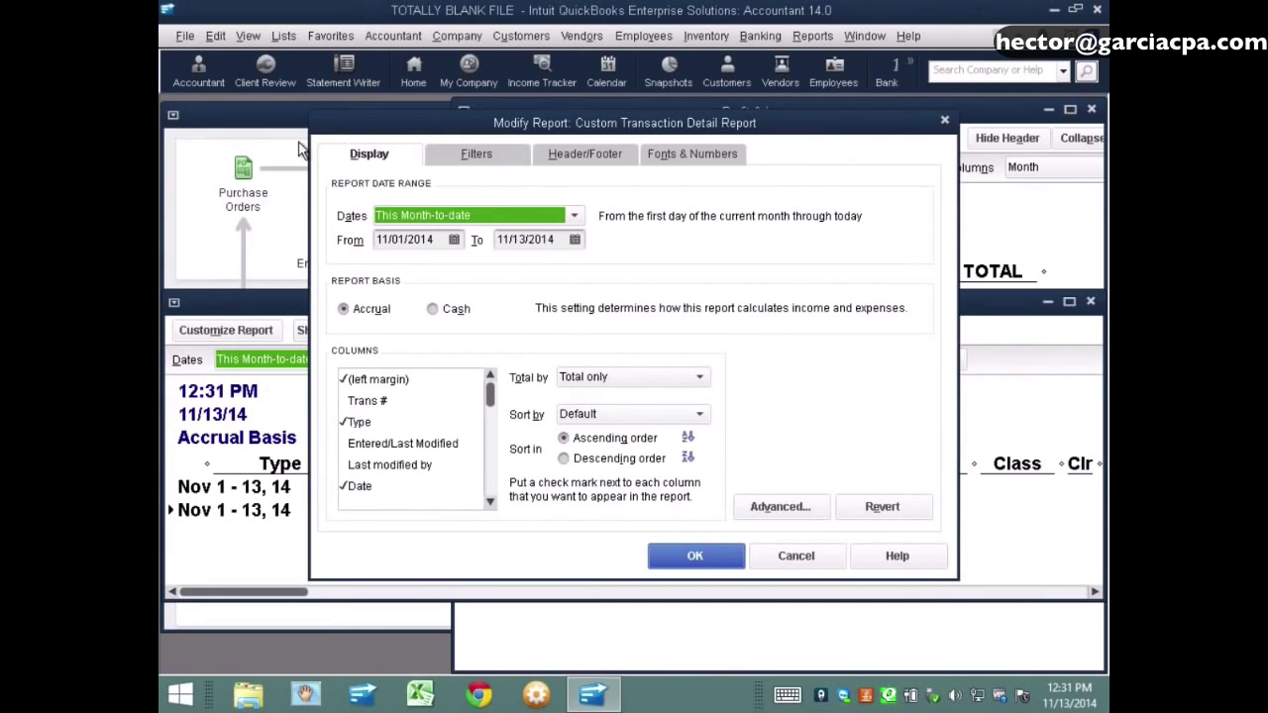
left_click(396, 220)
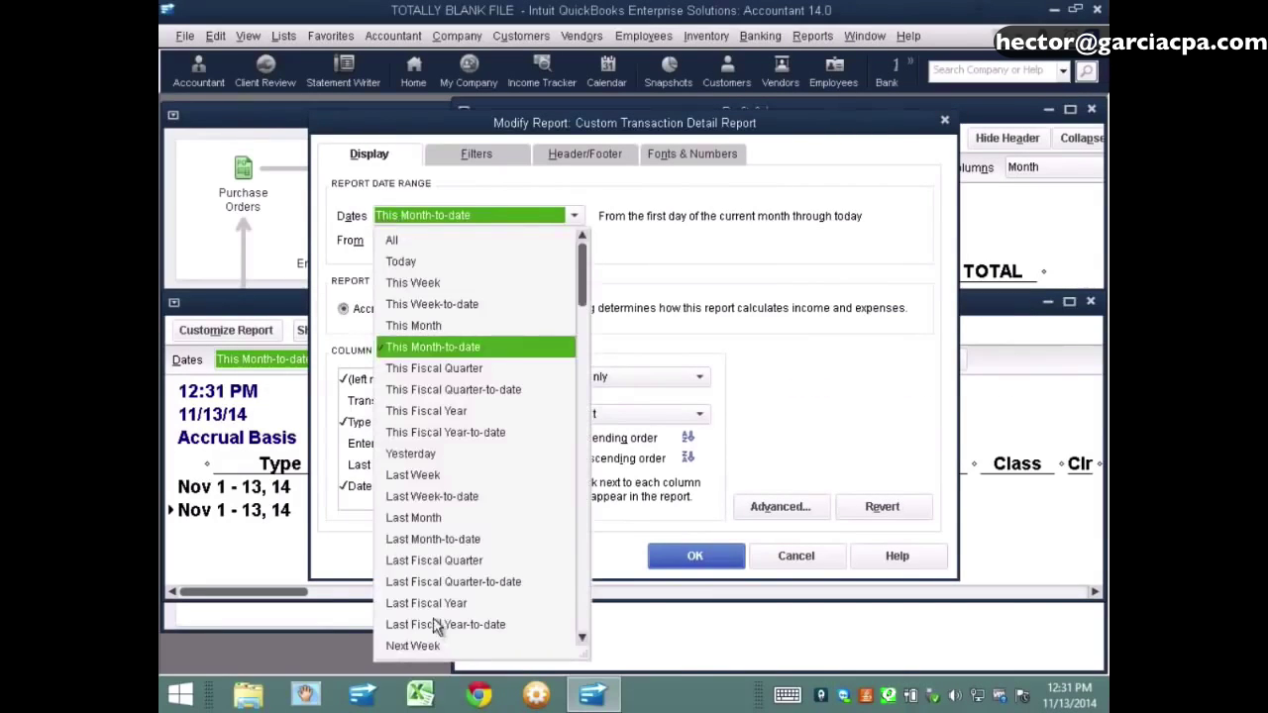
left_click(422, 519)
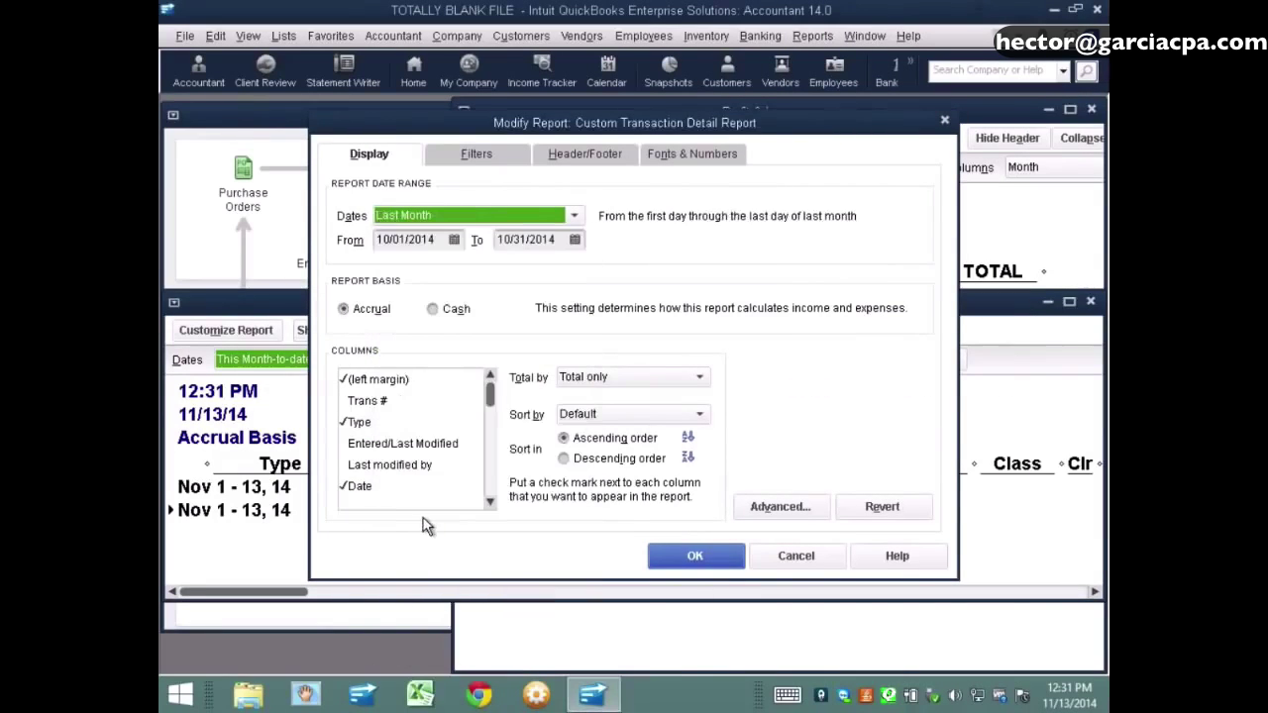
- Filter the custom report by the transaction type Invoice and generate it
left_click(476, 156)
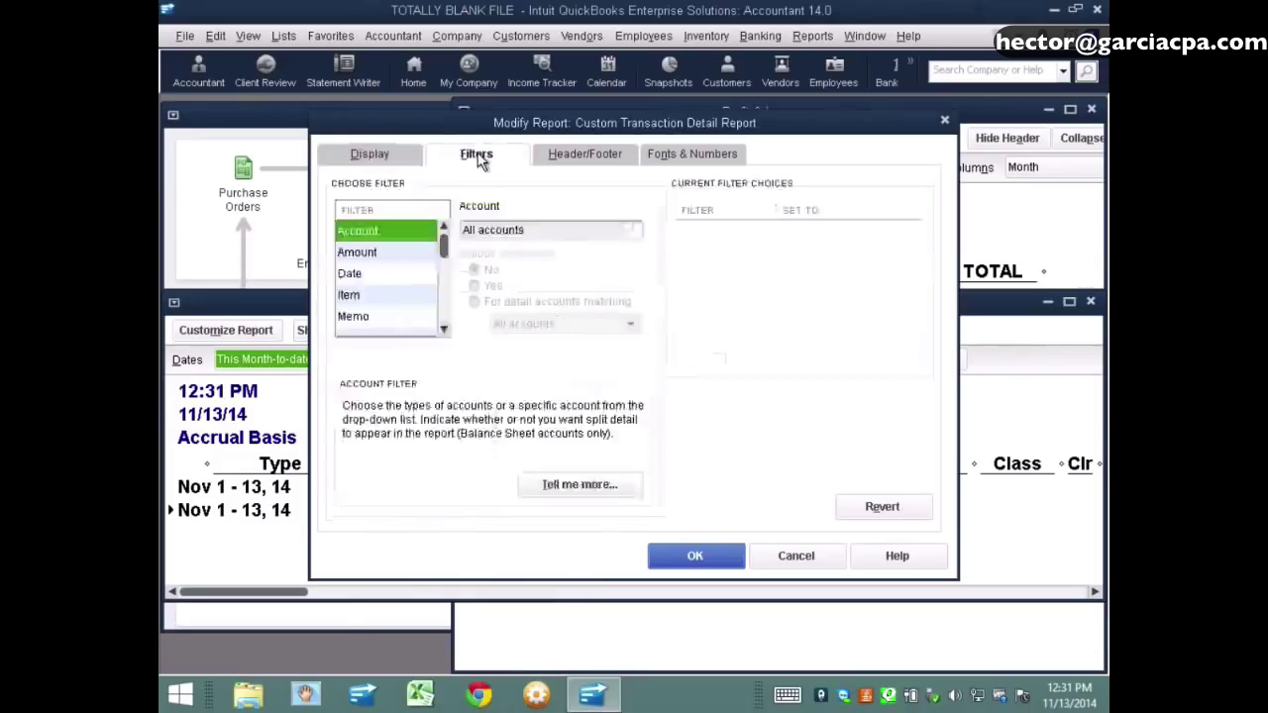
left_click(382, 276)
scroll(381, 277, "down", 2)
left_click(382, 275)
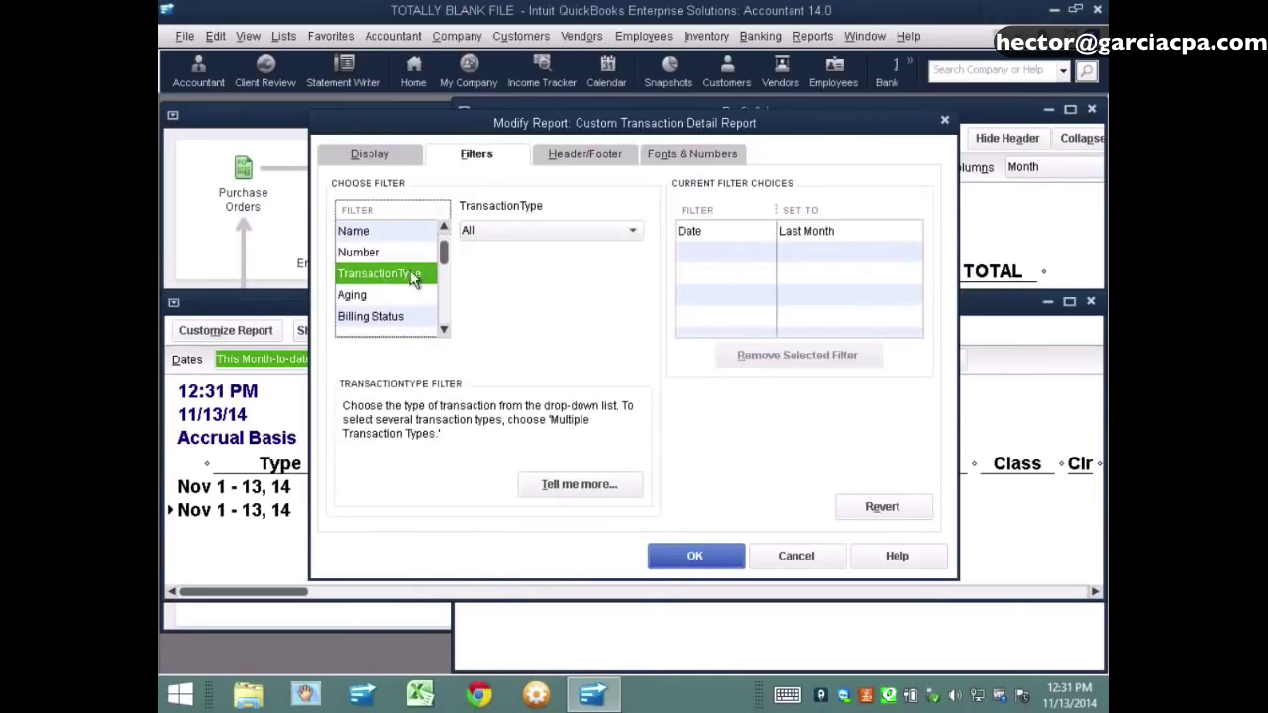
left_click(498, 231)
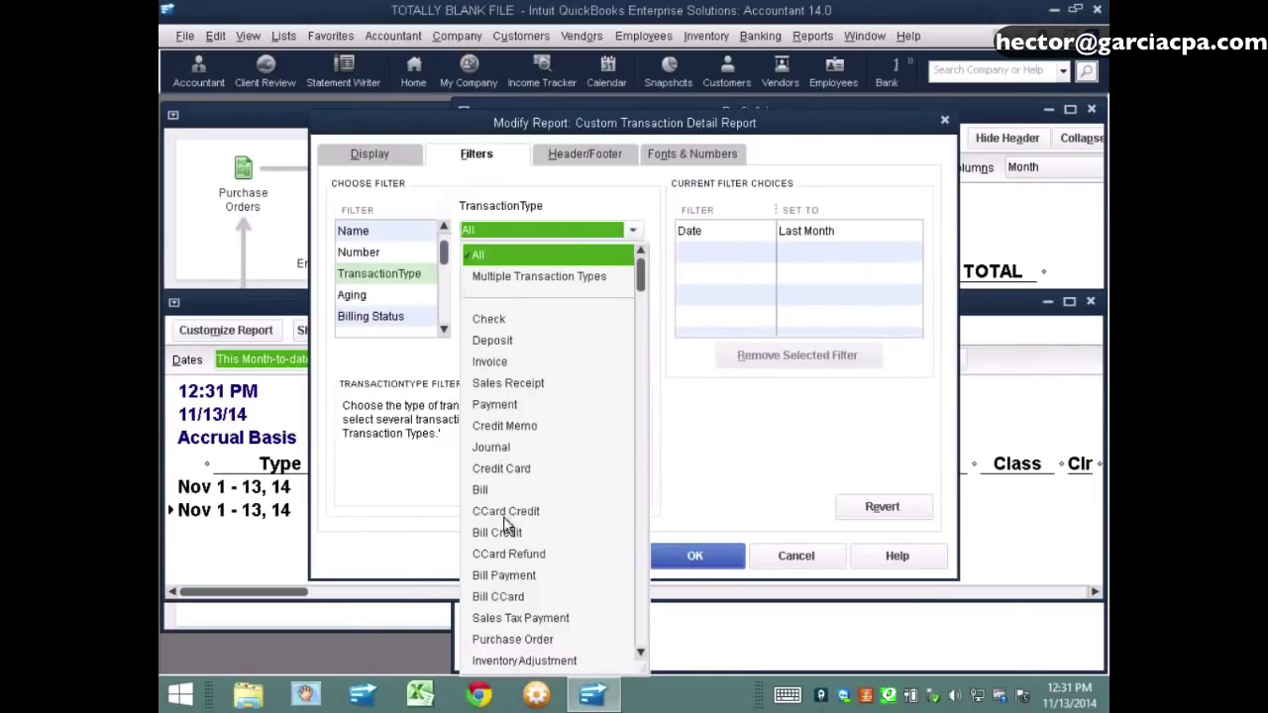
left_click(501, 363)
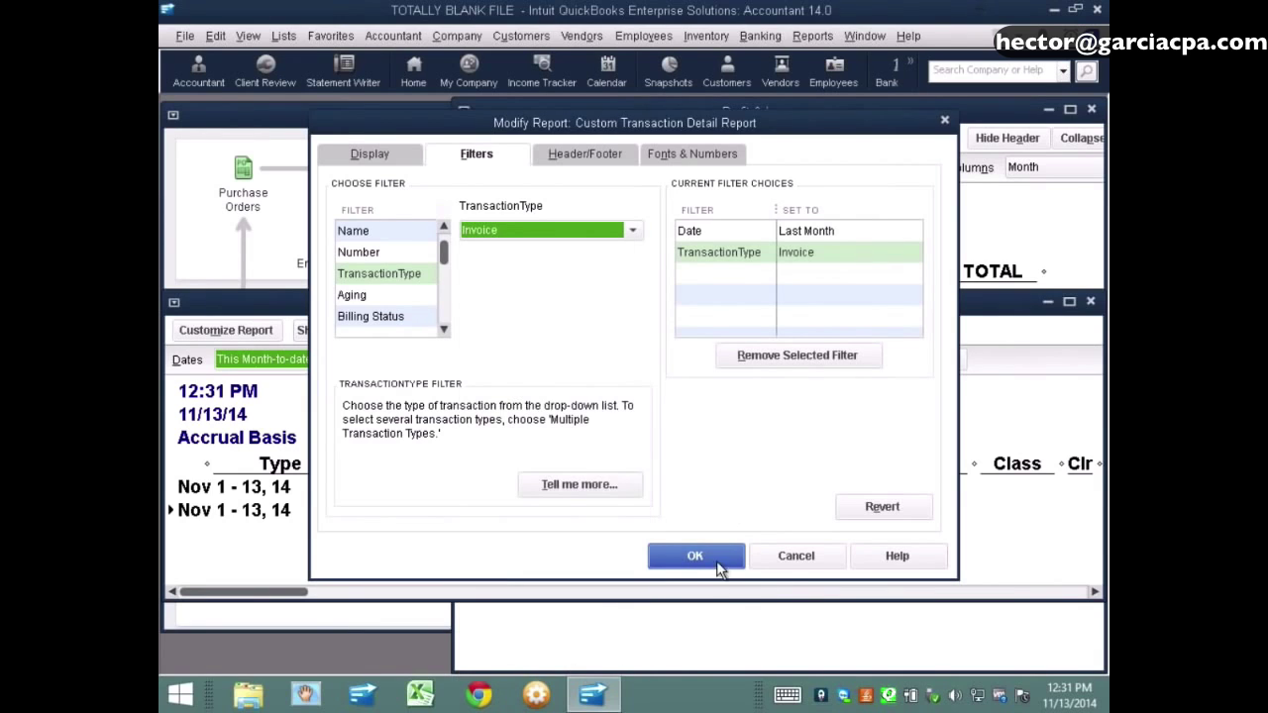
left_click(717, 561)
- Maximize the transaction detail report and set its font size to 10 throughout
double_click(570, 303)
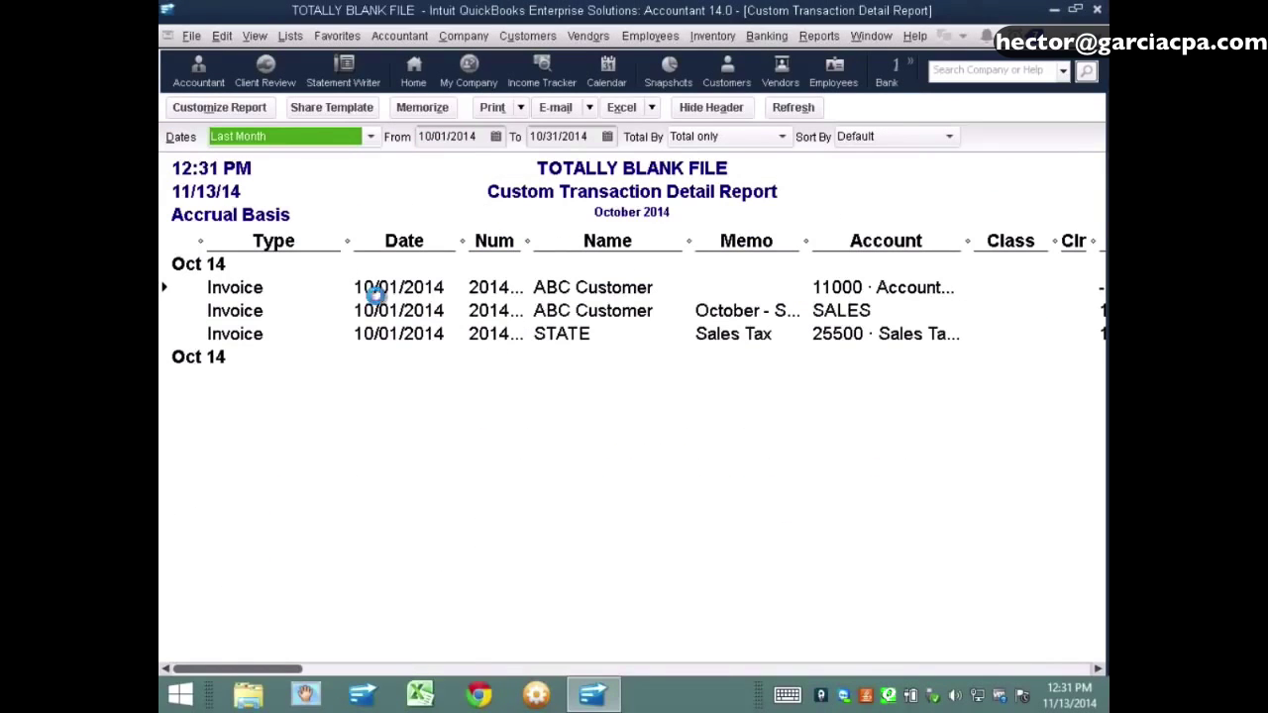
double_click(567, 246)
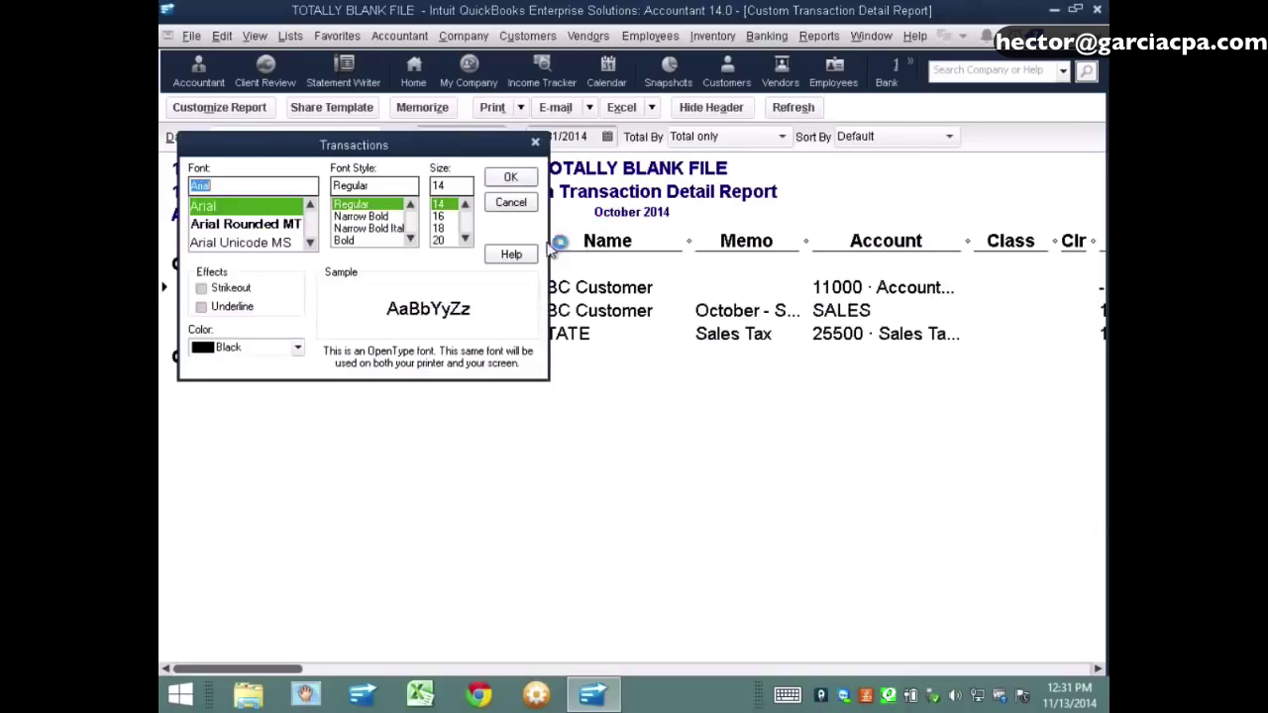
scroll(451, 218, "up", 1)
left_click(439, 204)
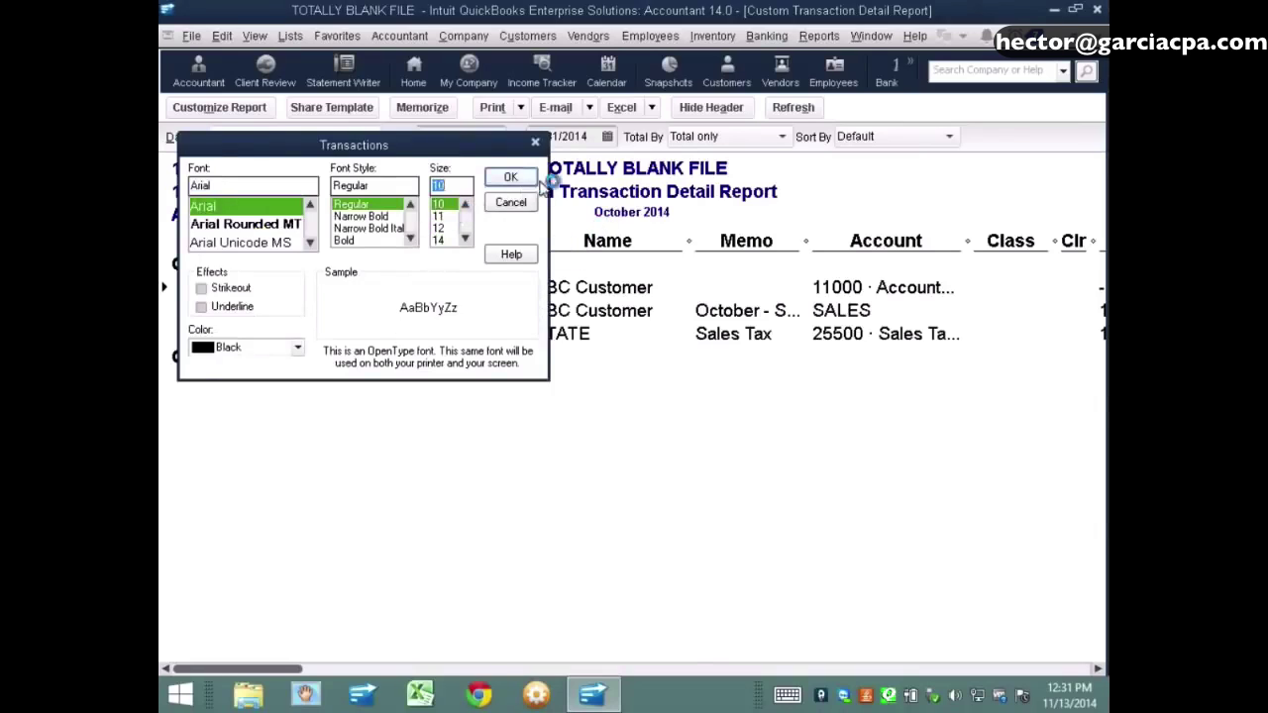
left_click(510, 179)
left_click(536, 229)
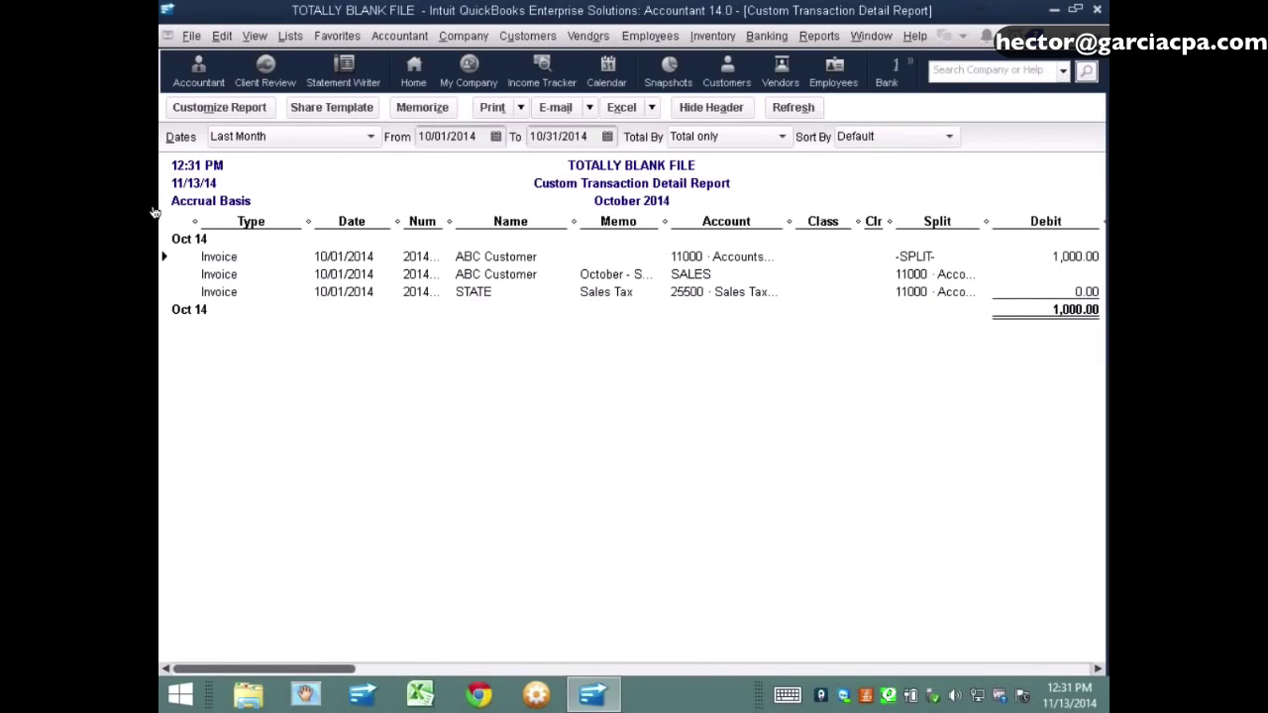
- Change the transaction detail report's basis to Cash
left_click(218, 108)
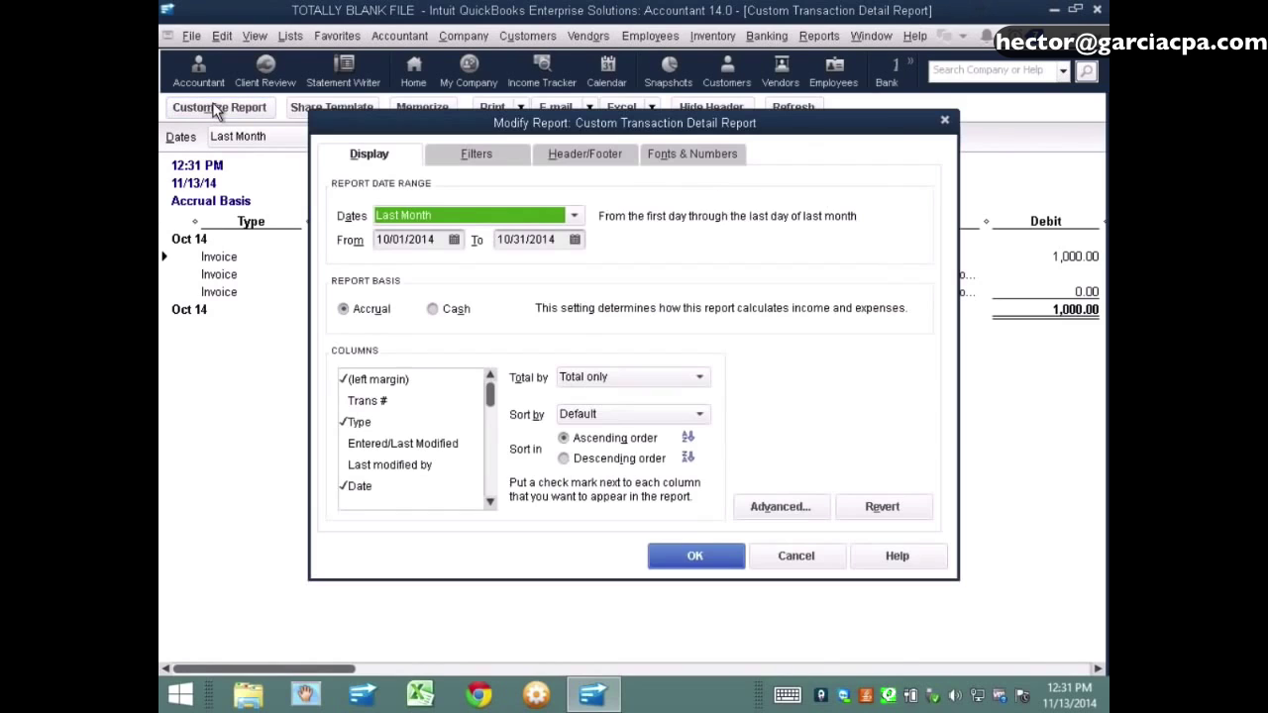
left_click(433, 309)
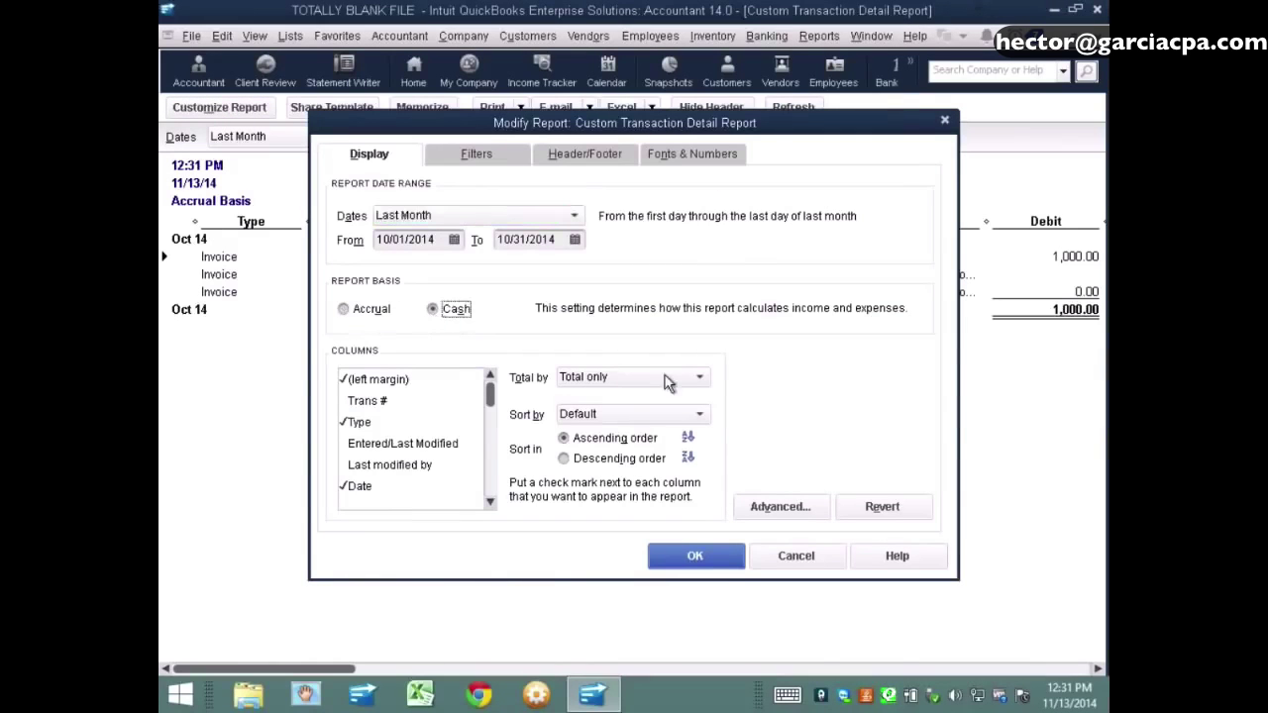
left_click(721, 558)
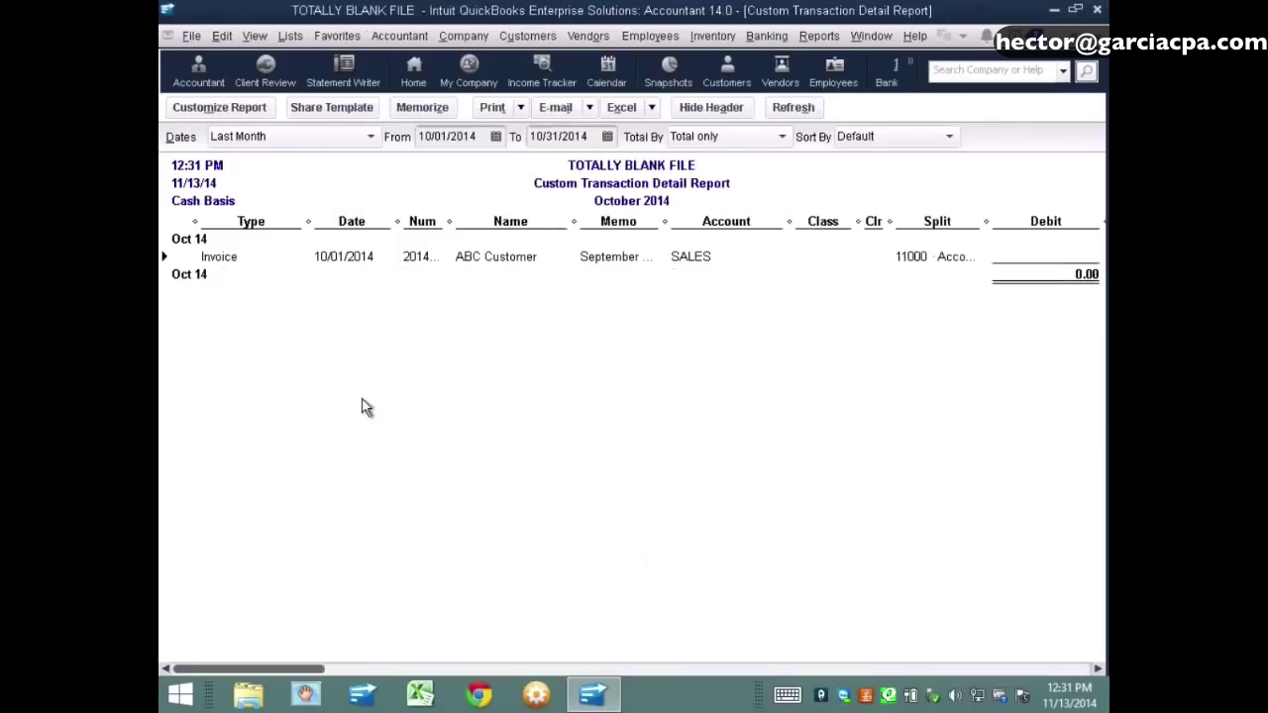
- Narrow the Type, Split, Debit and Credit columns so more of the report fits on screen
left_click_drag(254, 669, 249, 151)
left_click_drag(307, 221, 253, 221)
left_click_drag(922, 218, 890, 221)
left_click_drag(1010, 221, 966, 222)
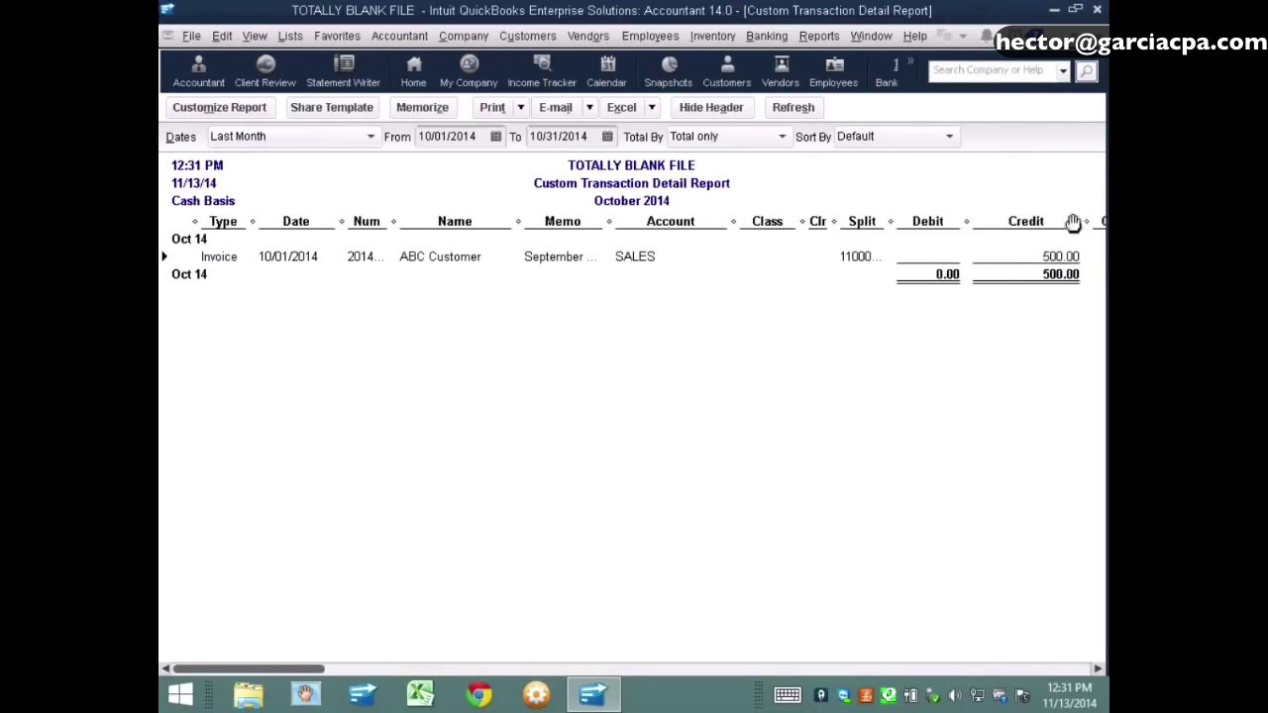
left_click_drag(1082, 221, 1031, 221)
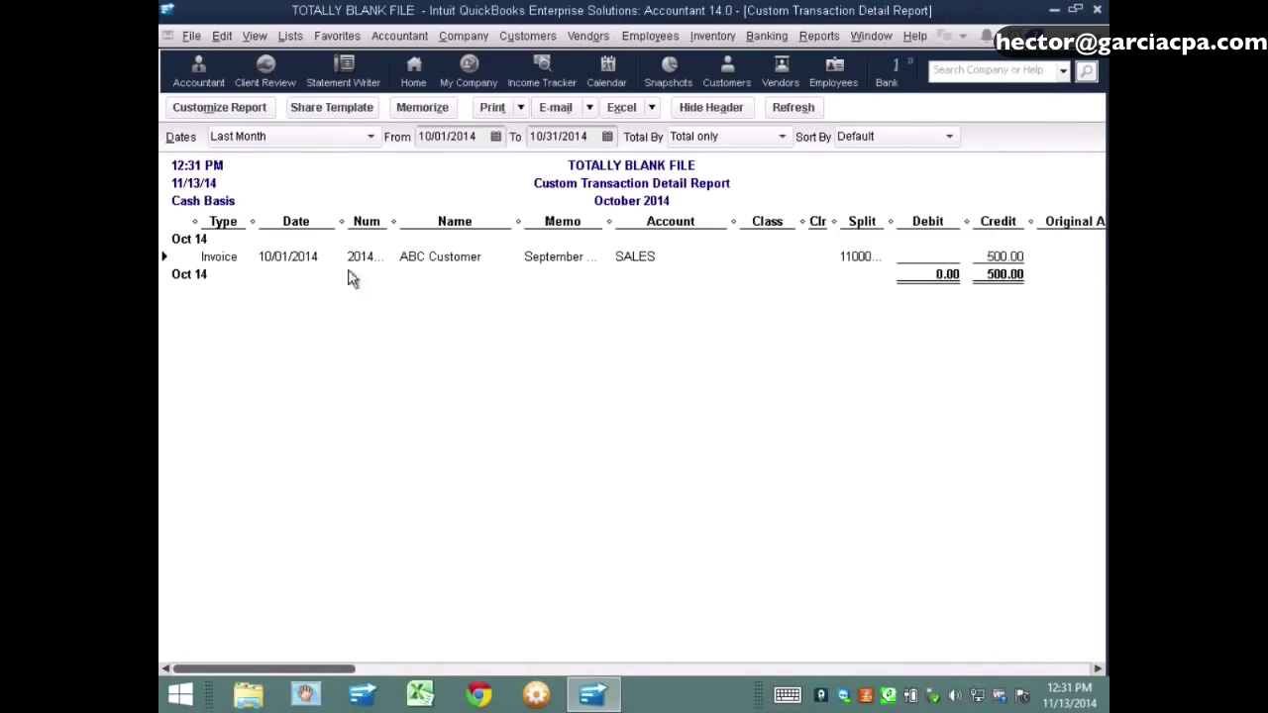
- Open the invoice behind the report's sales line to check its date, close it, and widen the Num column
double_click(454, 256)
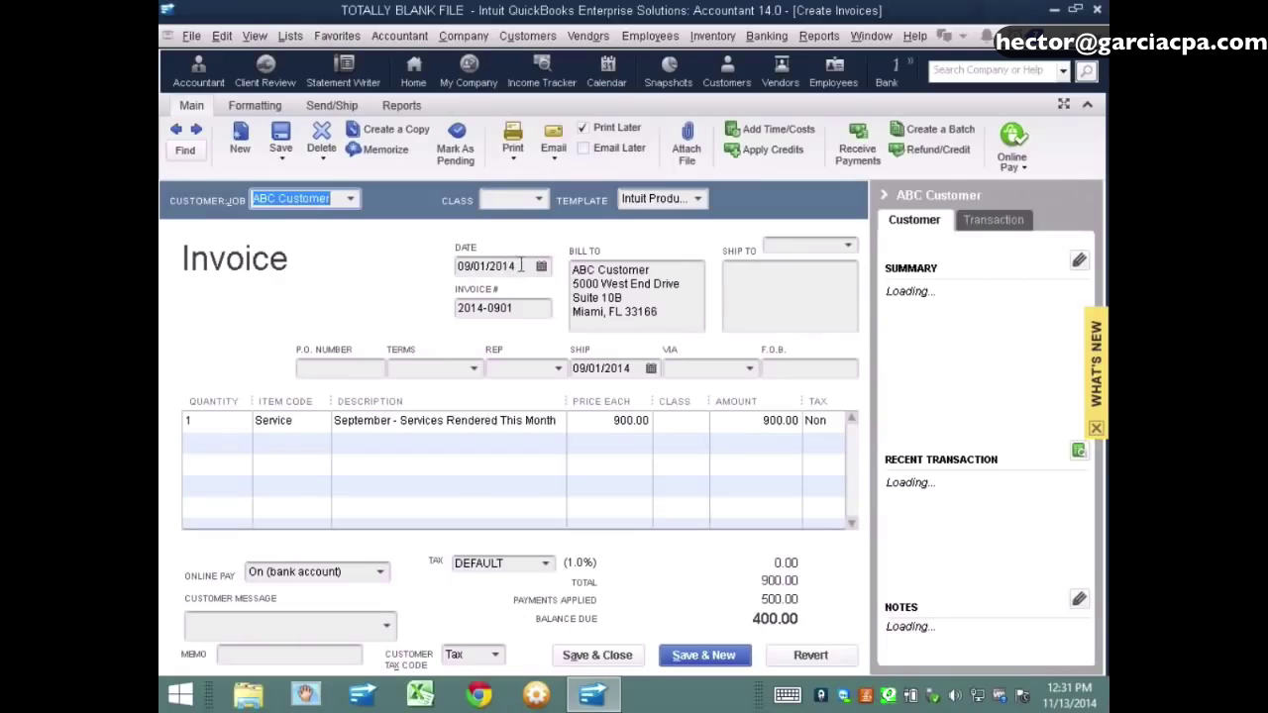
left_click(515, 265)
left_click(593, 655)
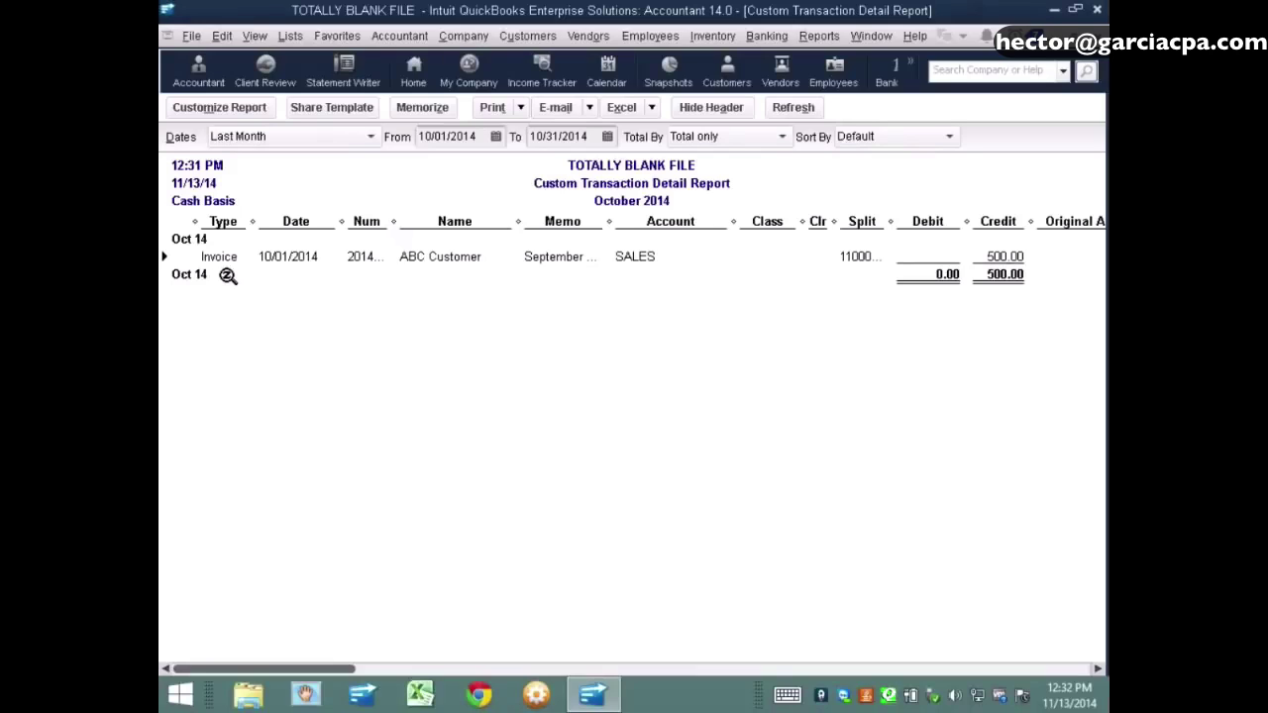
left_click_drag(398, 225, 437, 226)
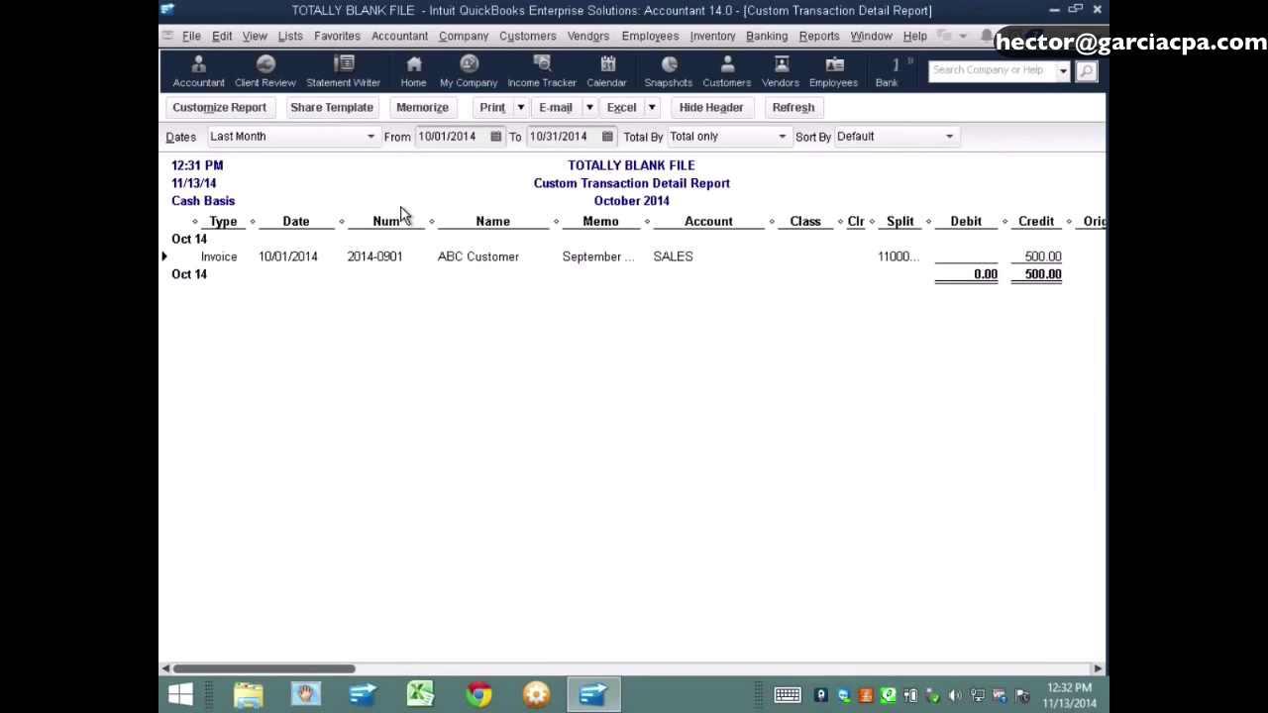
- Switch the transaction detail report to Accrual basis and examine its remaining columns
left_click(223, 107)
left_click(370, 315)
left_click(694, 556)
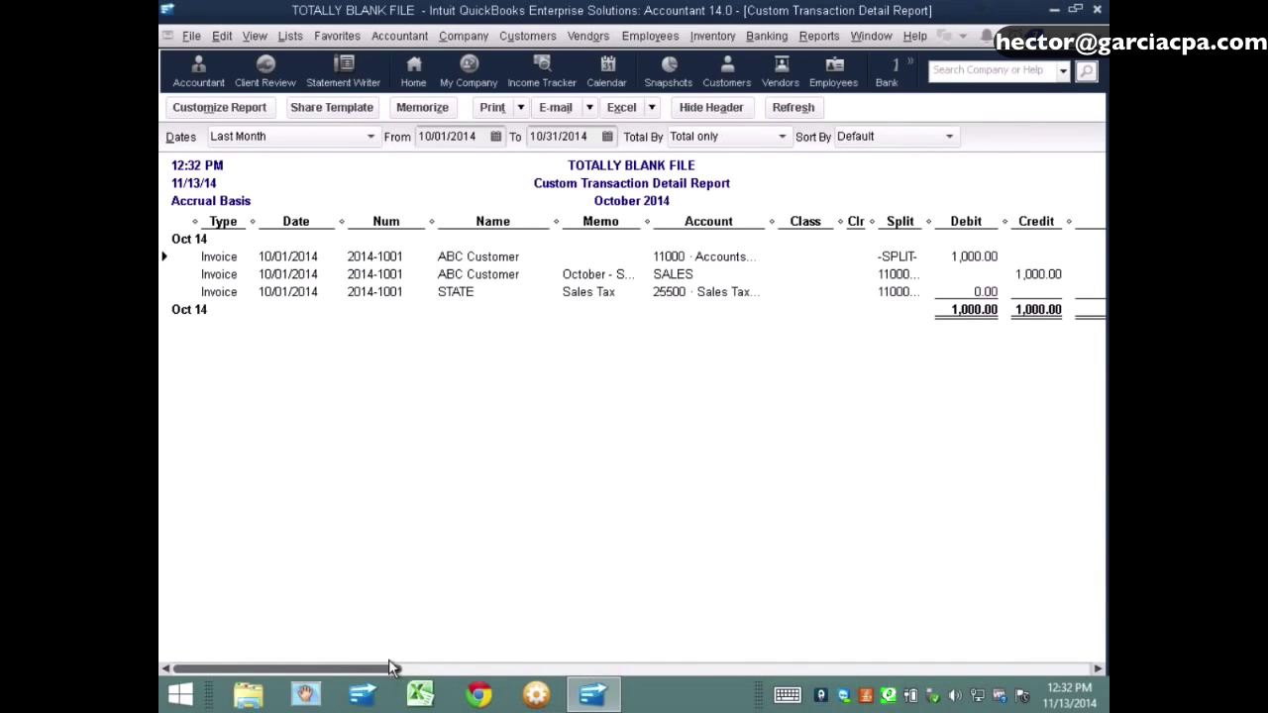
left_click_drag(389, 668, 862, 668)
left_click_drag(1043, 652, 337, 588)
- Set the report basis back to Cash and examine the Original Amount and Balance columns
left_click(219, 107)
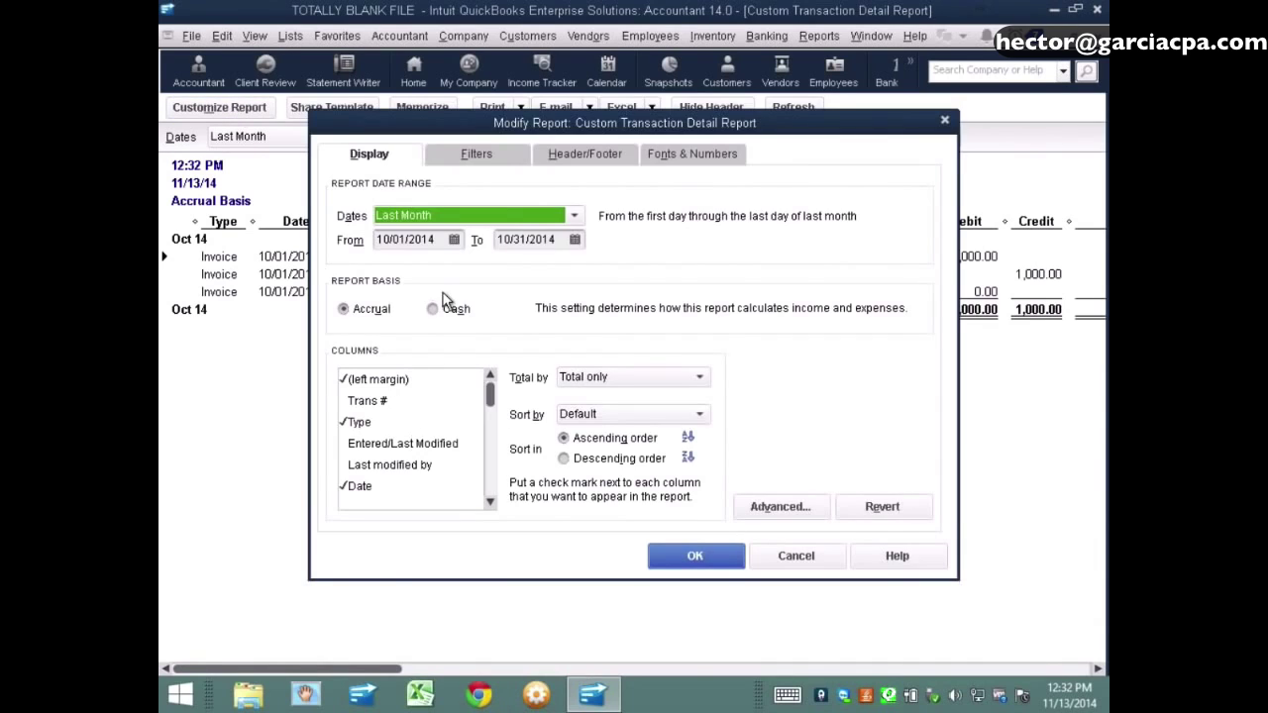
left_click(448, 309)
left_click(691, 555)
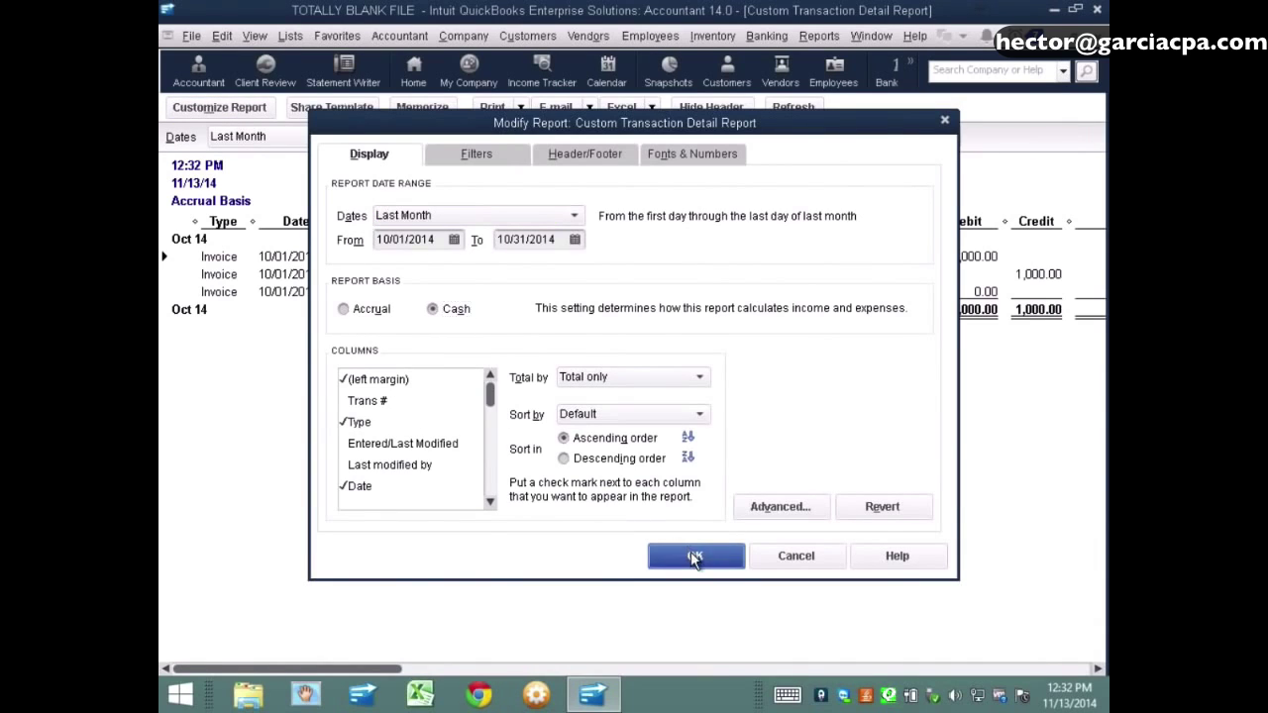
left_click_drag(515, 672, 1110, 654)
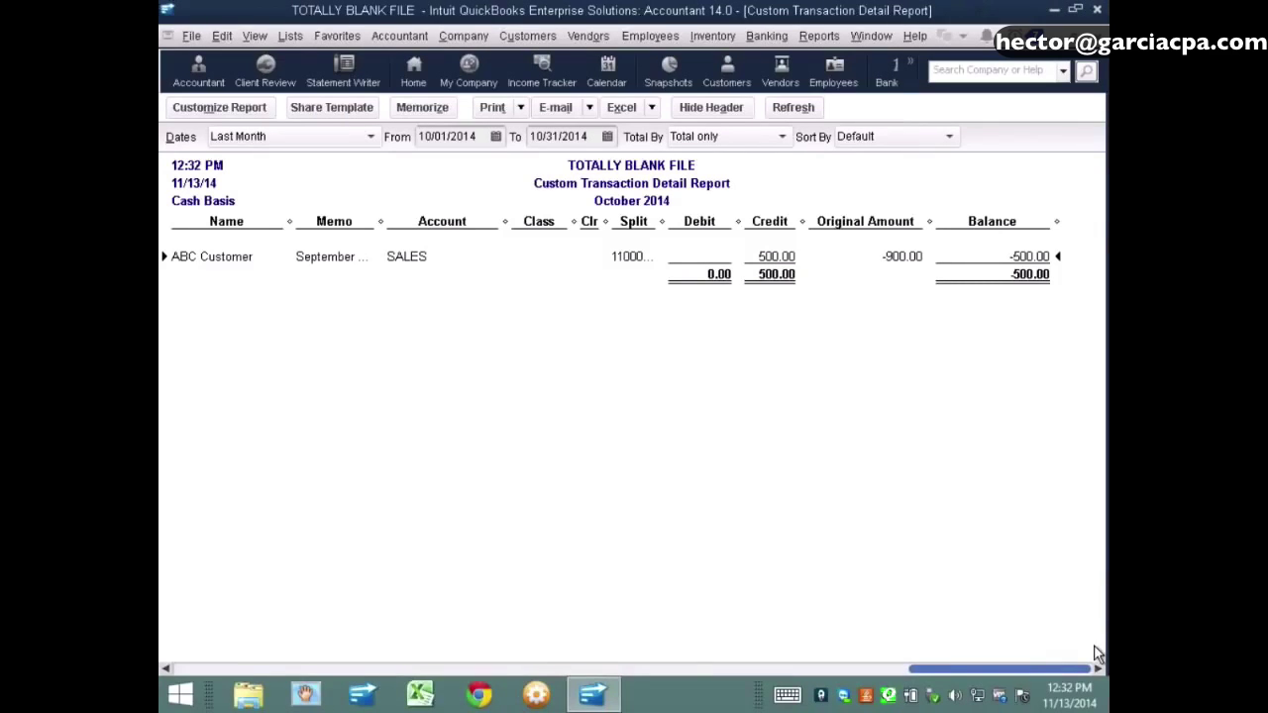
- Switch the transaction detail report to Accrual basis and check the October invoice lines it lists
left_click_drag(1001, 670, 263, 670)
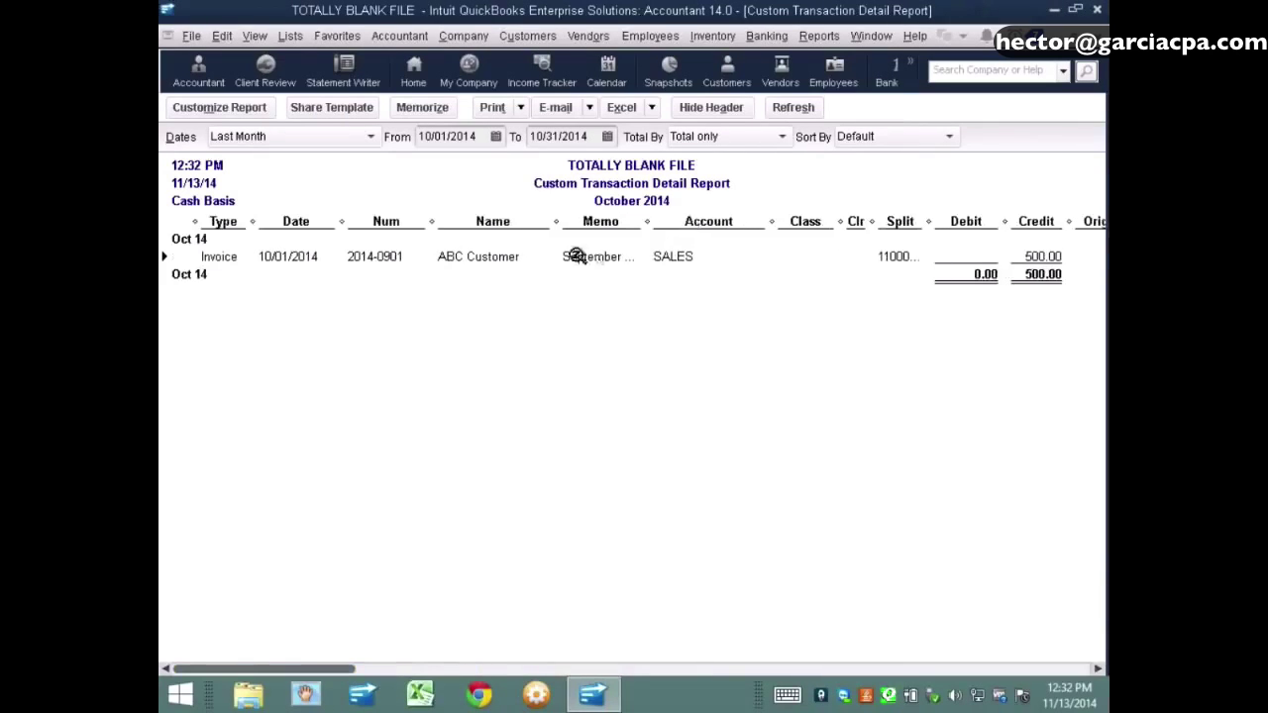
left_click(219, 107)
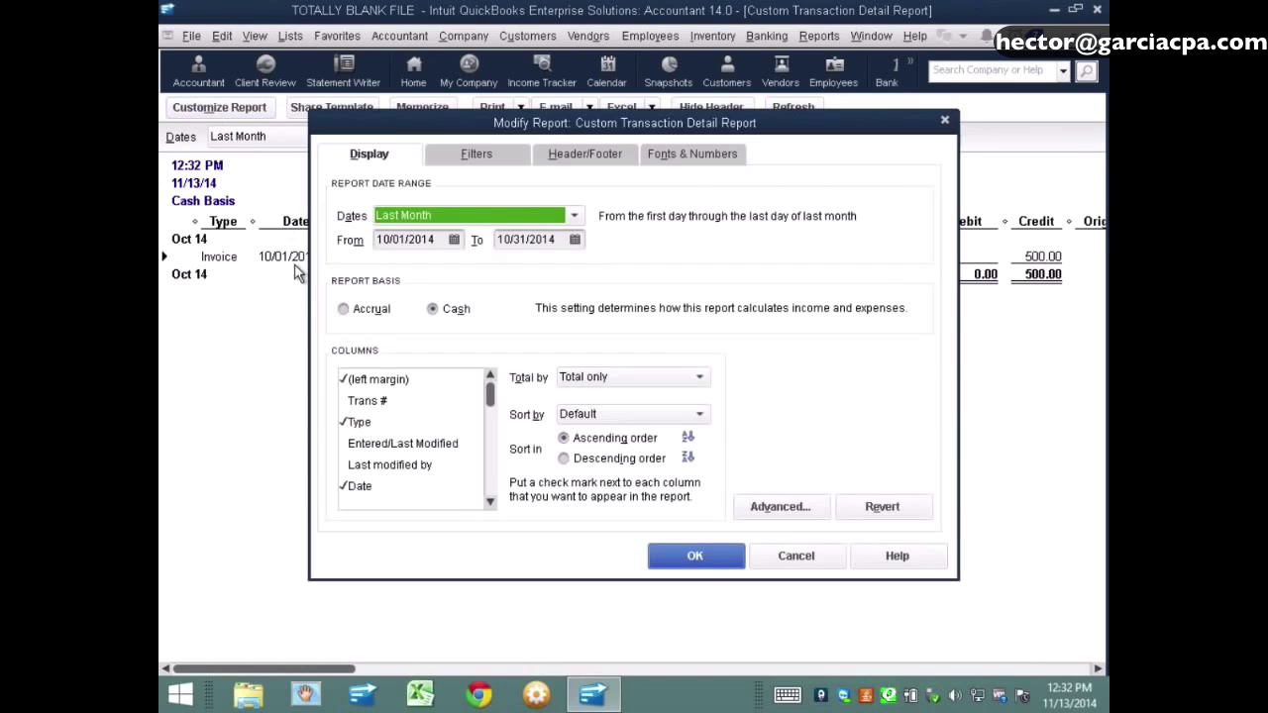
left_click(343, 309)
left_click(699, 572)
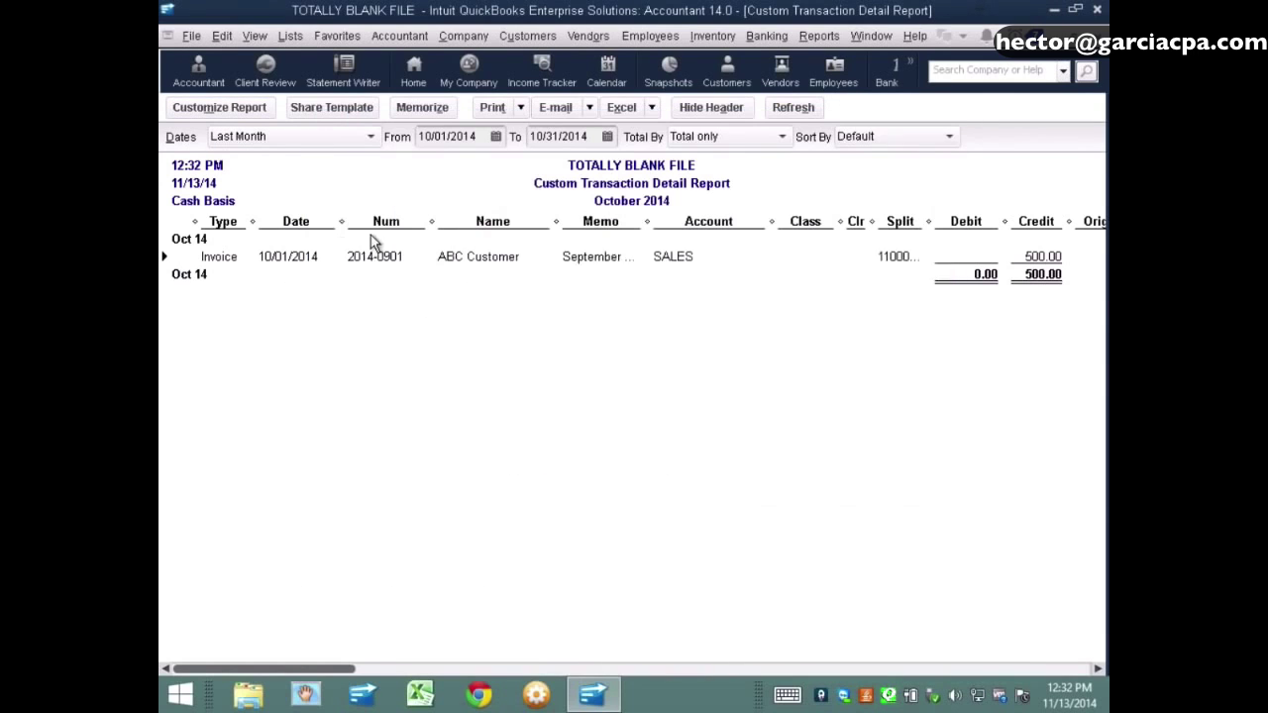
double_click(288, 259)
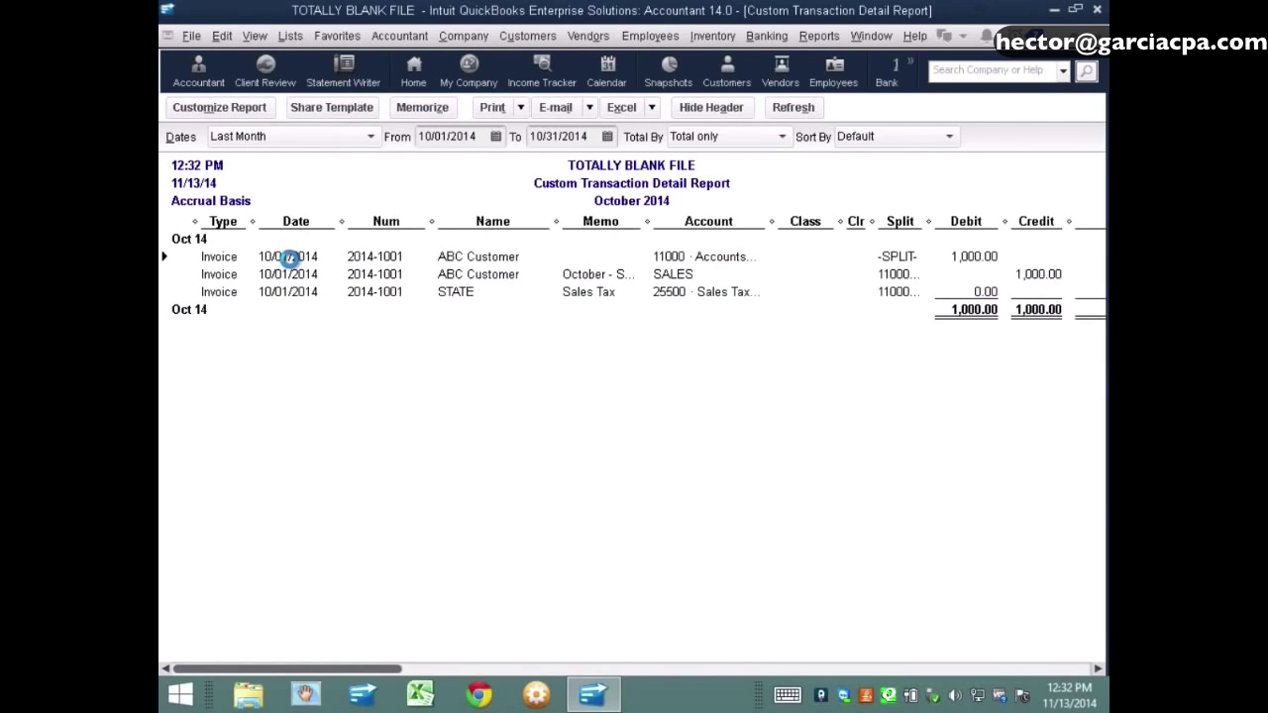
left_click(598, 655)
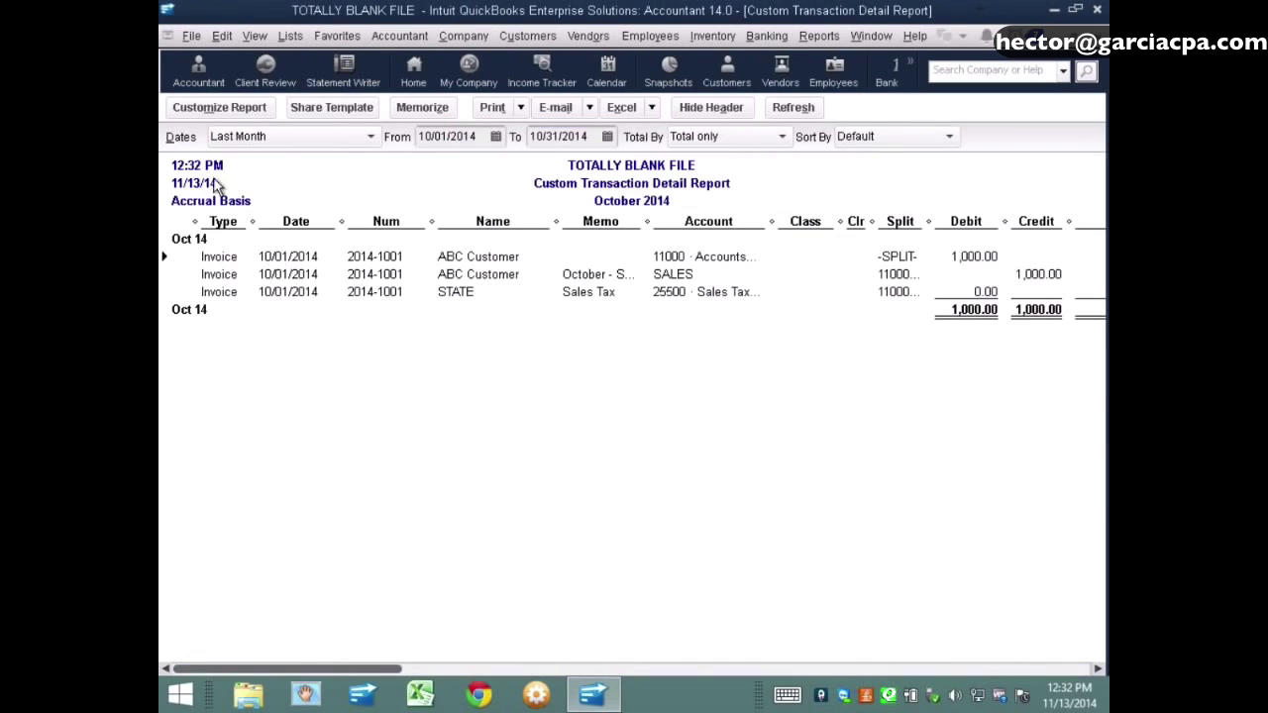
- Filter the transaction detail report to invoices with a Paid Status of Closed
left_click(219, 107)
left_click(472, 158)
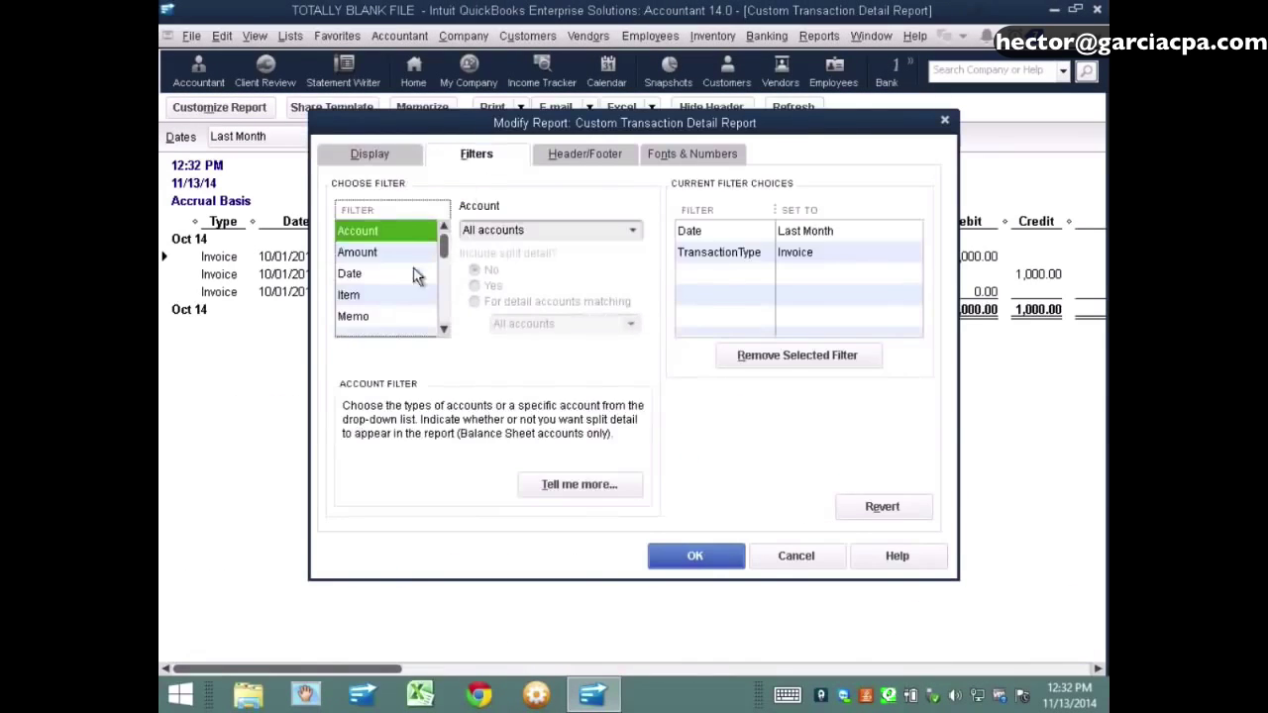
left_click(395, 267)
scroll(396, 266, "down", 5)
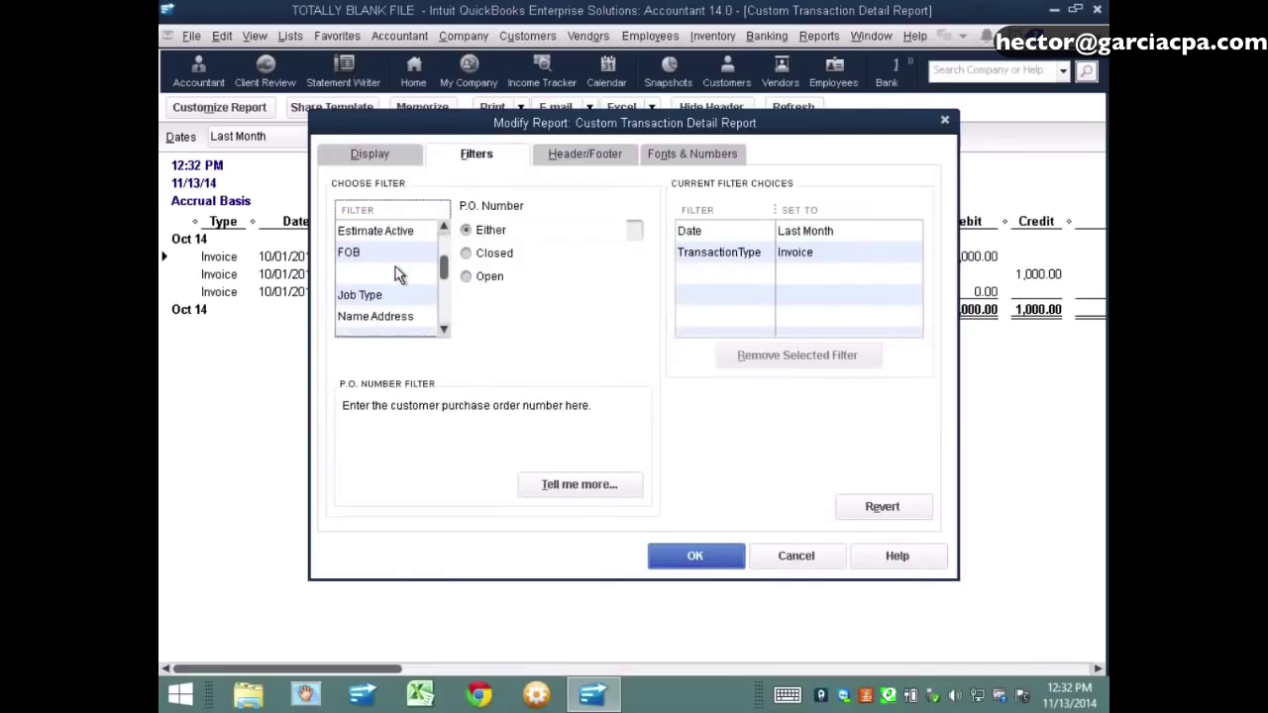
scroll(395, 266, "down", 5)
left_click(487, 255)
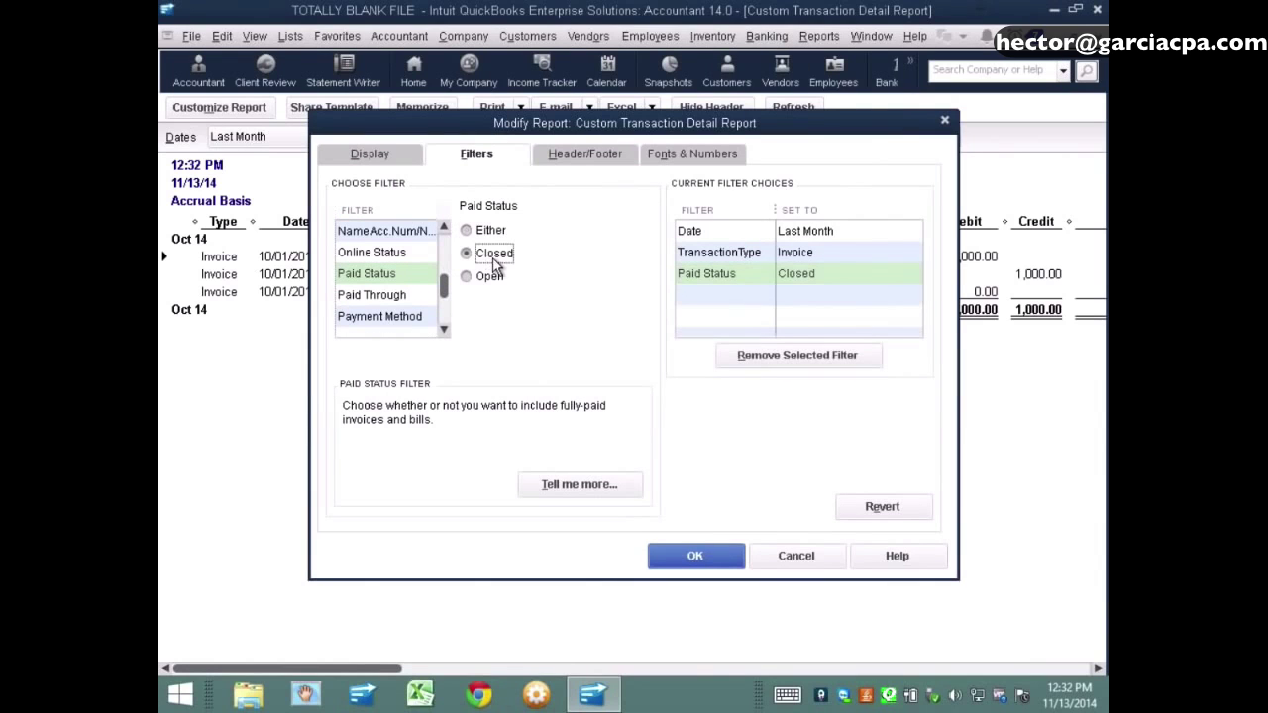
left_click(696, 557)
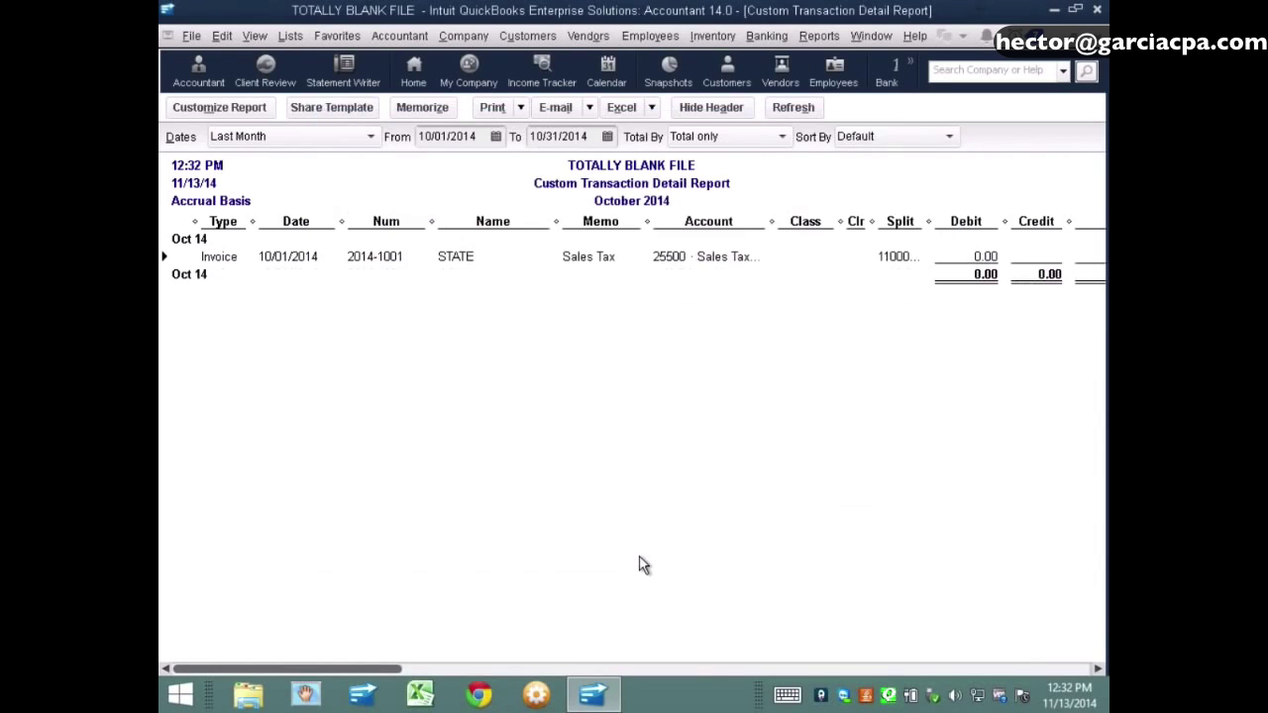
- Review the Paid Status setting among the report's current filters and leave the report settings without changes
left_click_drag(368, 668, 164, 664)
left_click(211, 109)
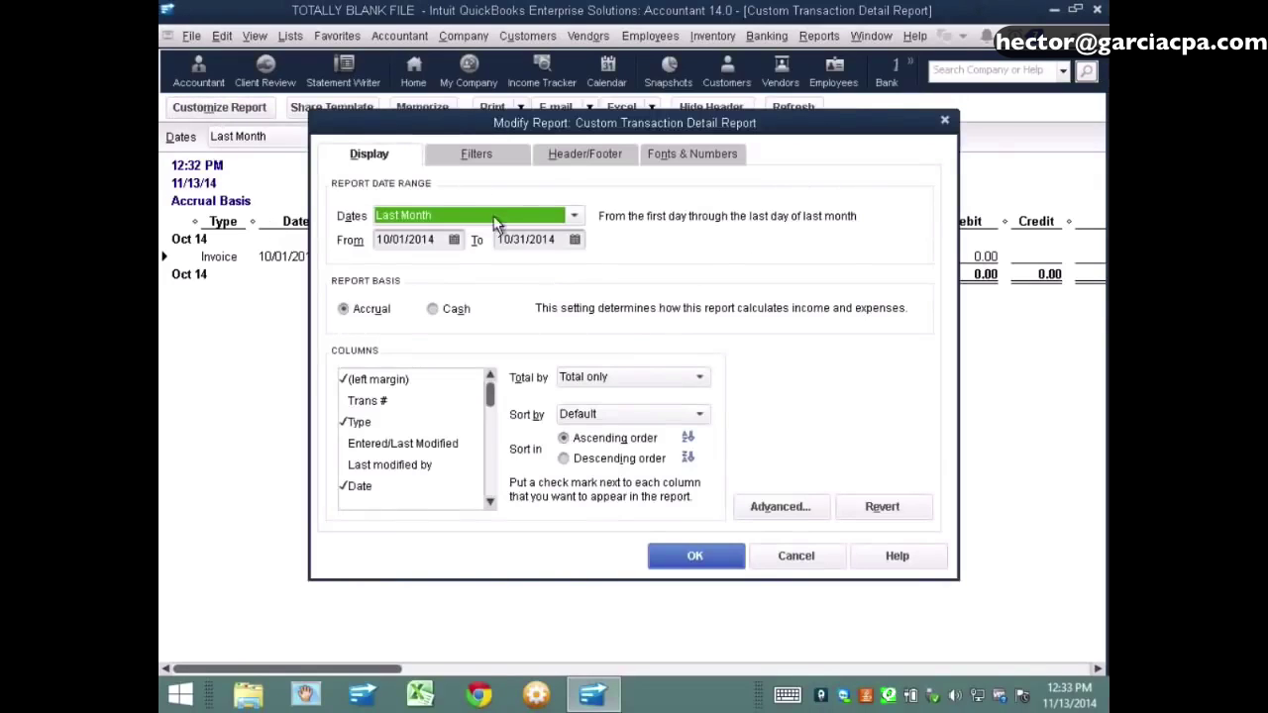
left_click(485, 155)
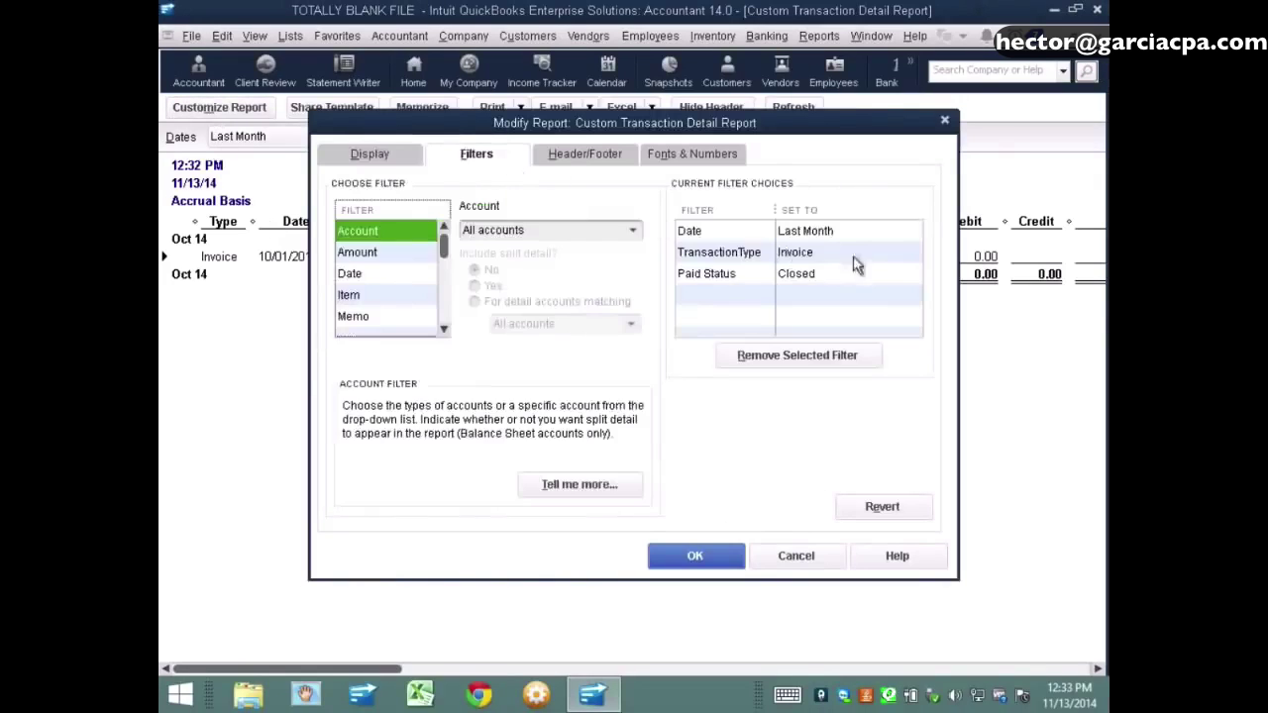
left_click(805, 276)
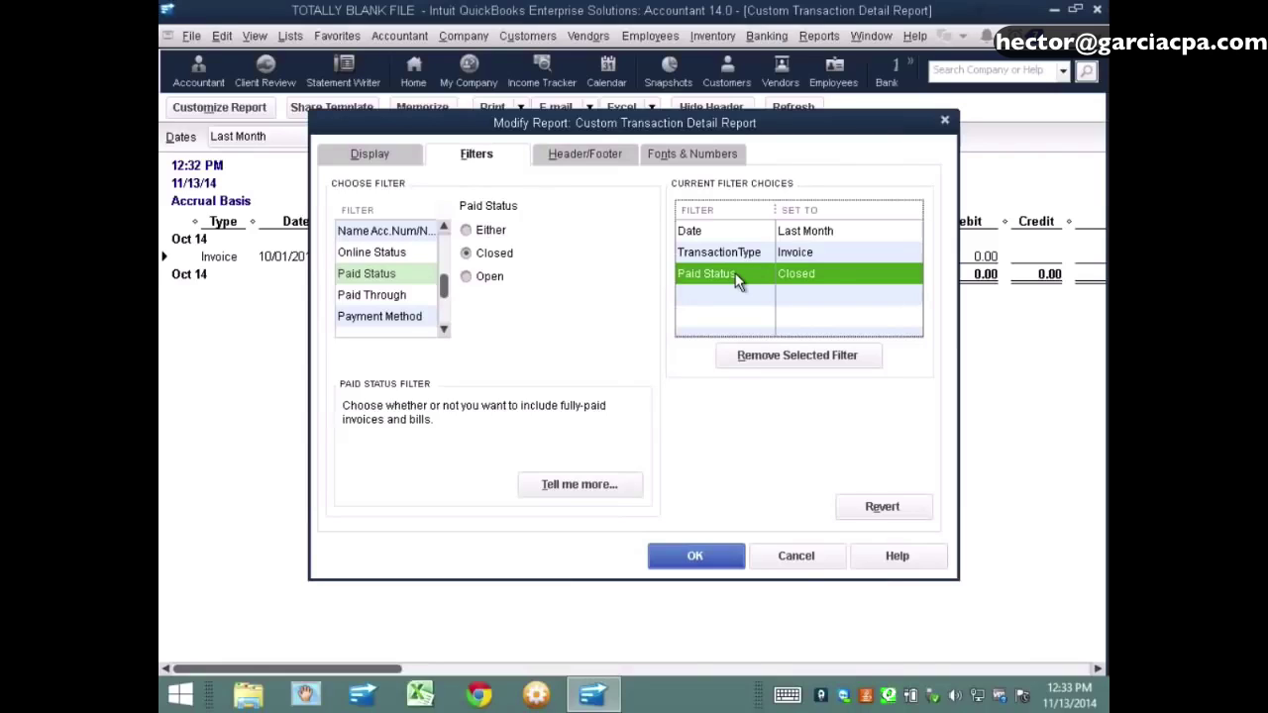
left_click(797, 556)
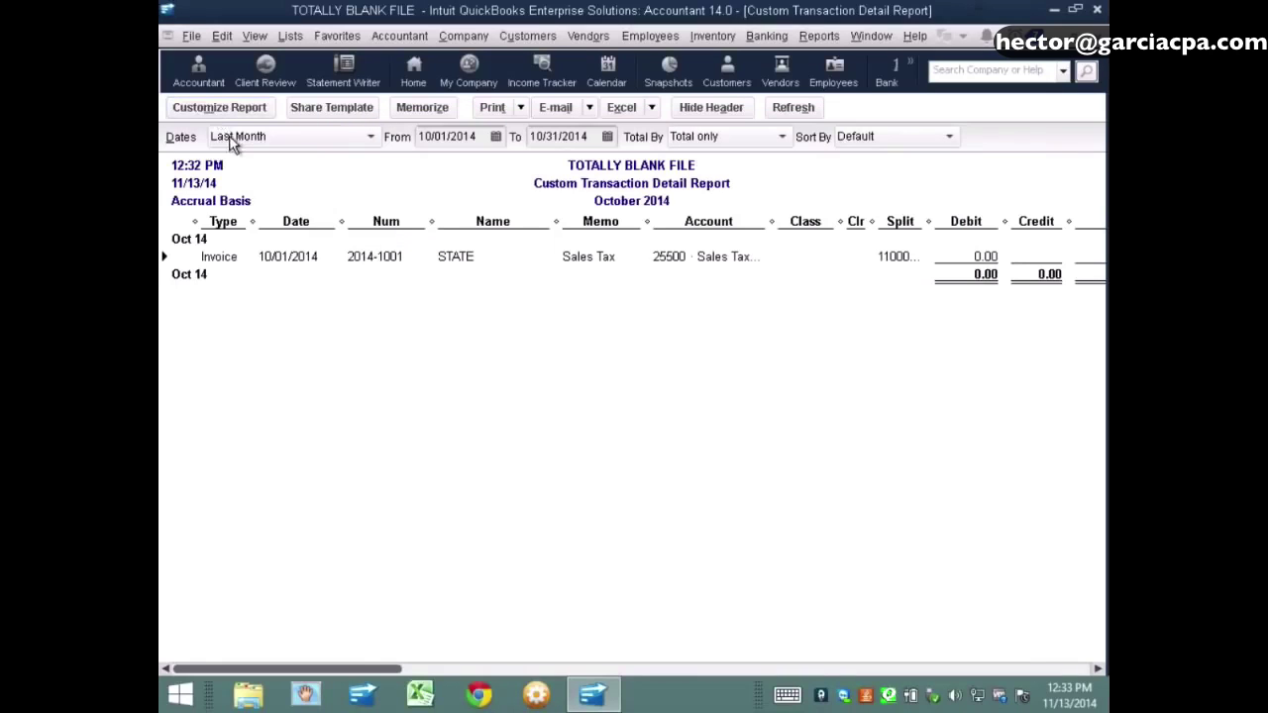
- Set the transaction detail report's basis to Cash
left_click(230, 137)
left_click(230, 134)
left_click(219, 107)
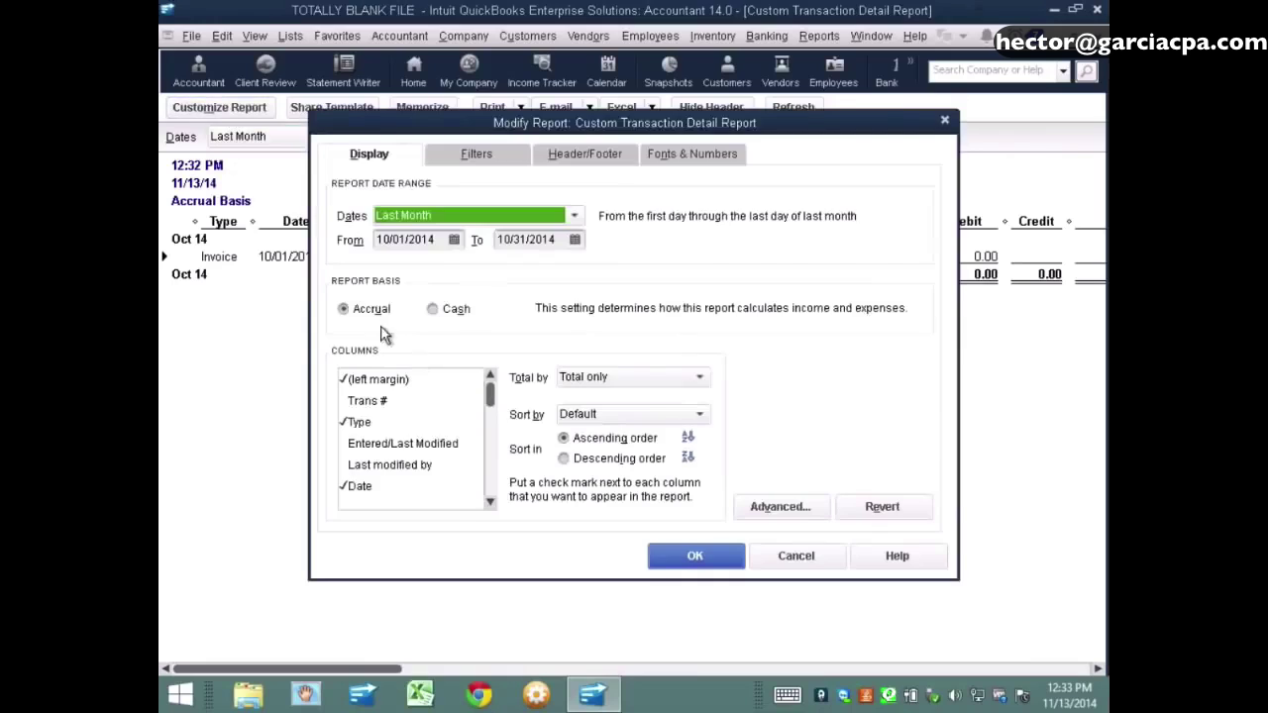
left_click(456, 309)
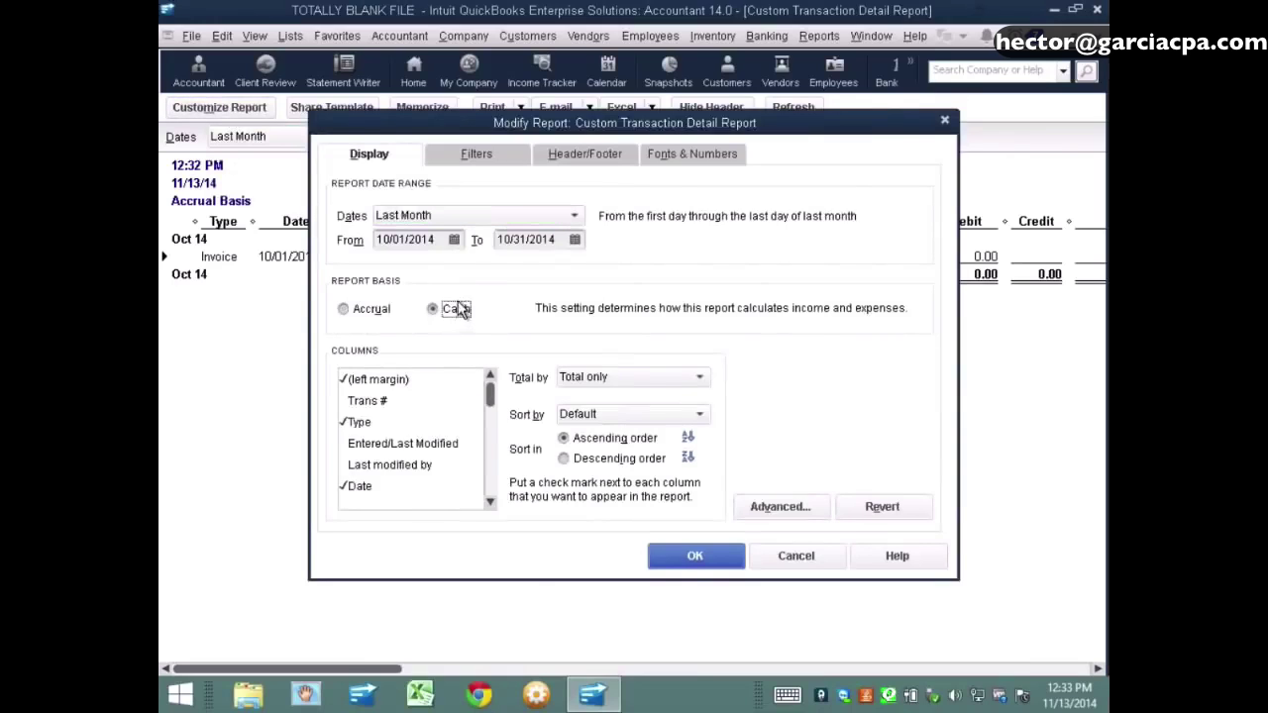
left_click(691, 558)
- Remove the Paid Status filter from the transaction detail report
left_click(219, 107)
left_click(496, 156)
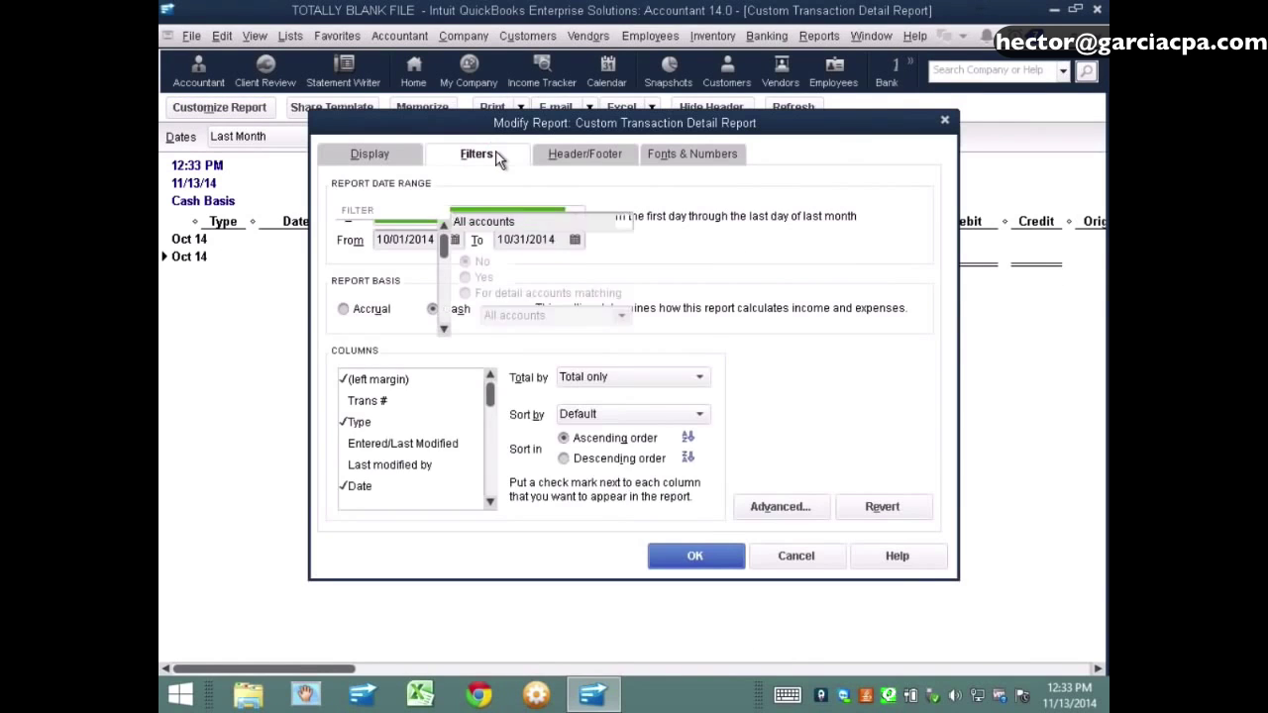
left_click(733, 274)
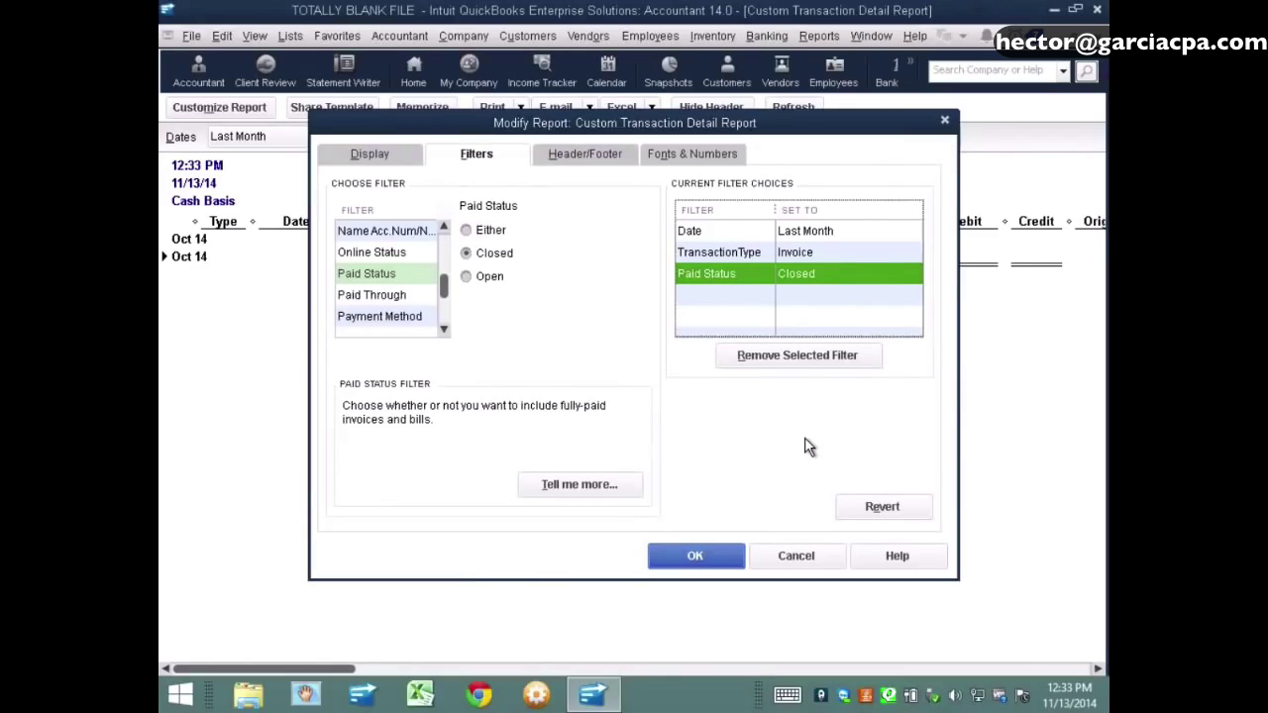
left_click(797, 354)
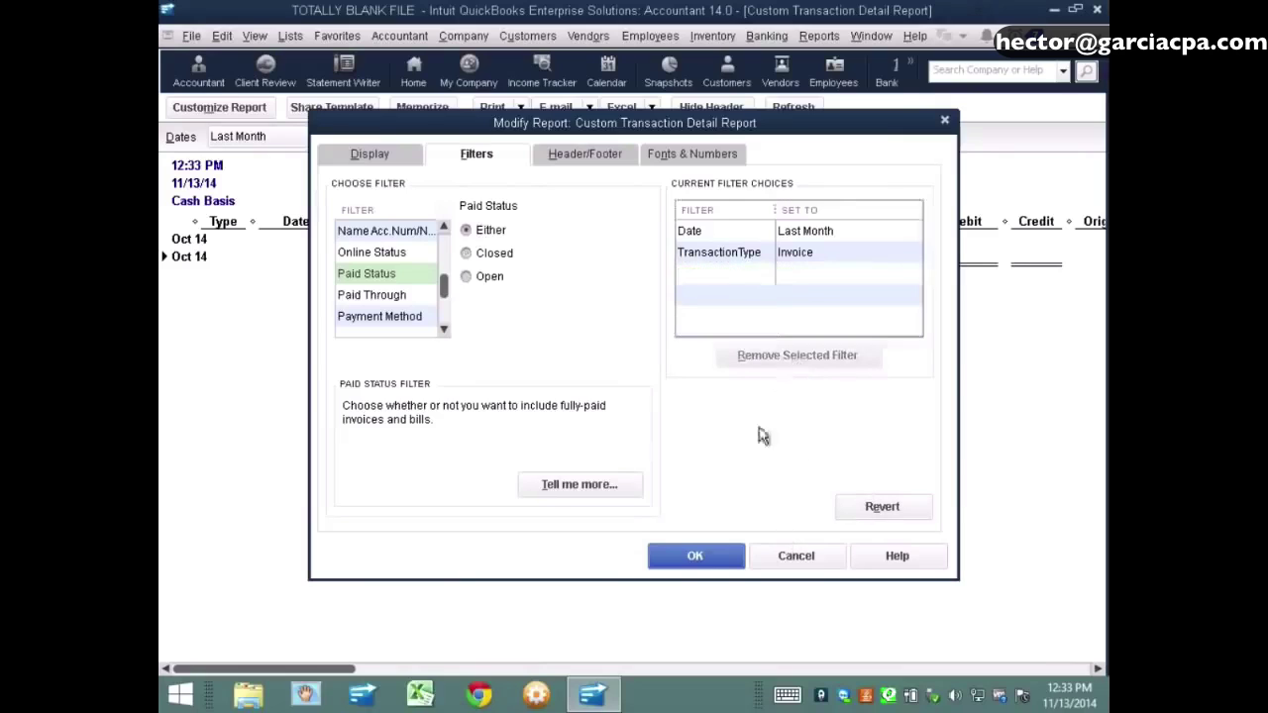
left_click(710, 557)
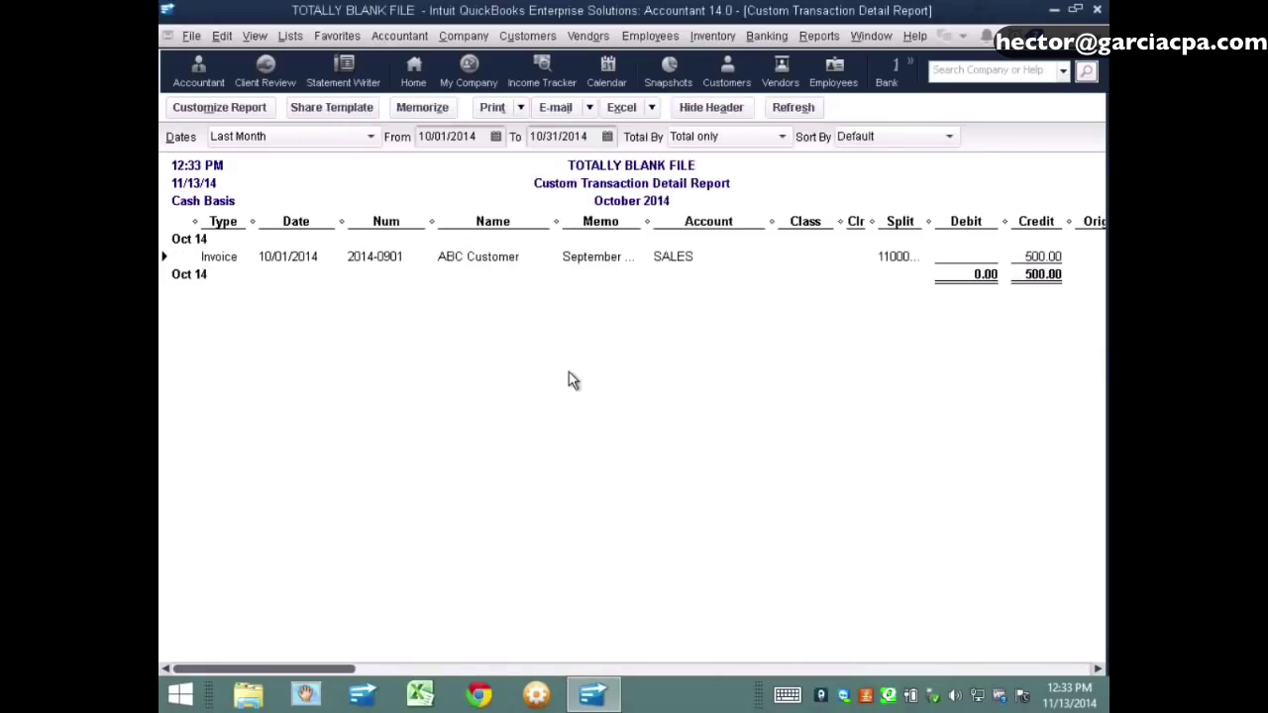